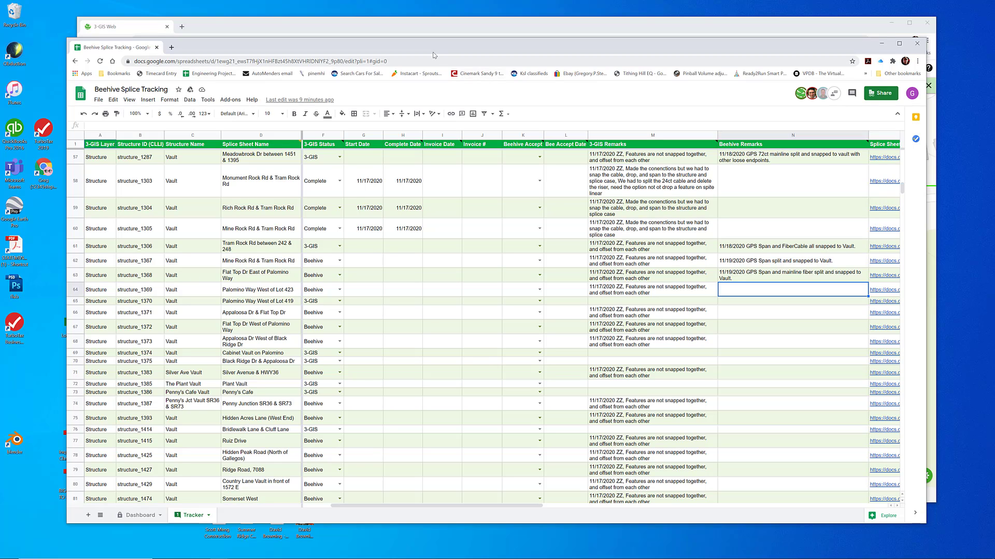
Move the tracking sheet aside and query the Structure layer for structure_1369
{"action": "left_click_drag", "start_coordinate": [452, 50], "coordinate": [994, 44]}
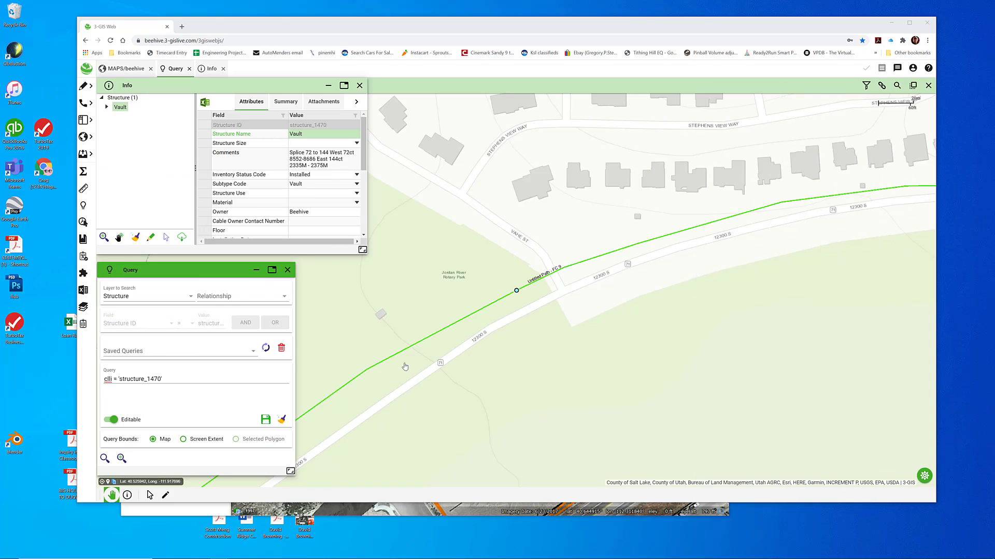
{"action": "left_click", "coordinate": [155, 379]}
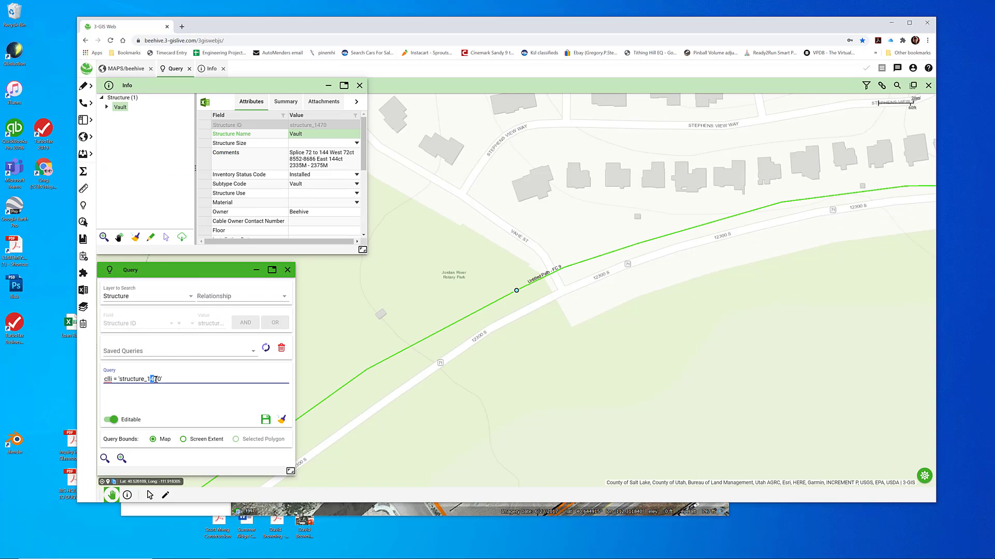
{"action": "type", "text": "369"}
{"action": "left_click", "coordinate": [104, 458]}
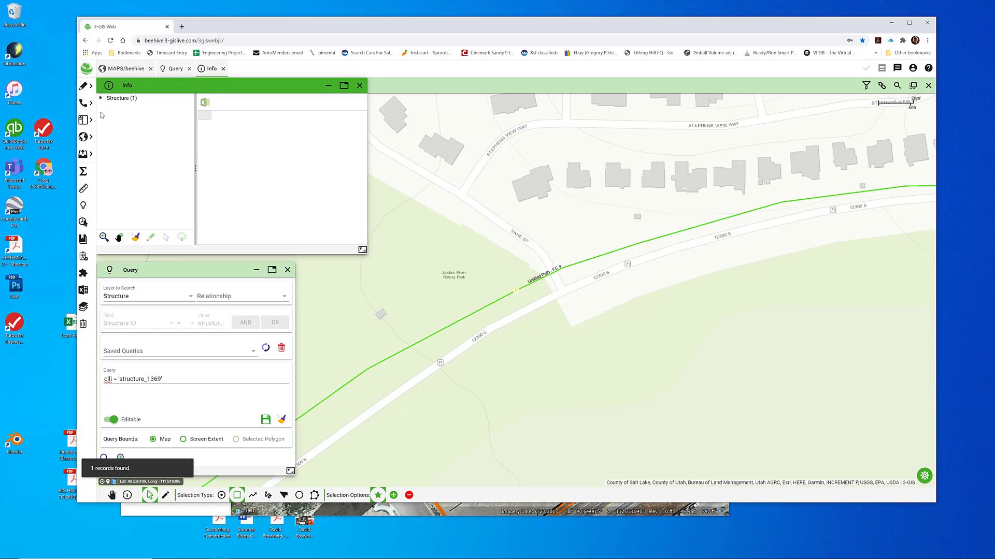
Display the found vault's attributes and bring the map to its location on Palomino Way
{"action": "left_click", "coordinate": [100, 99]}
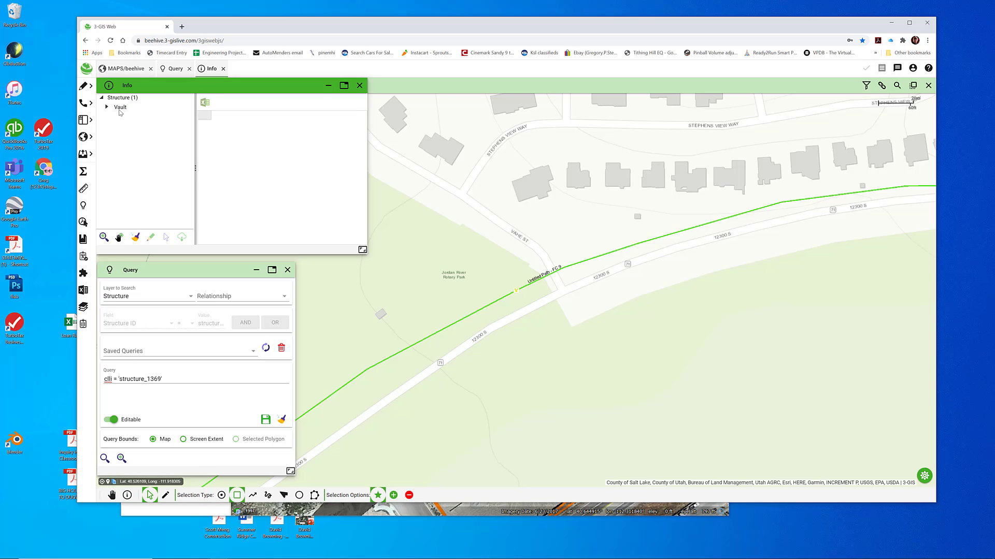
{"action": "left_click", "coordinate": [120, 108]}
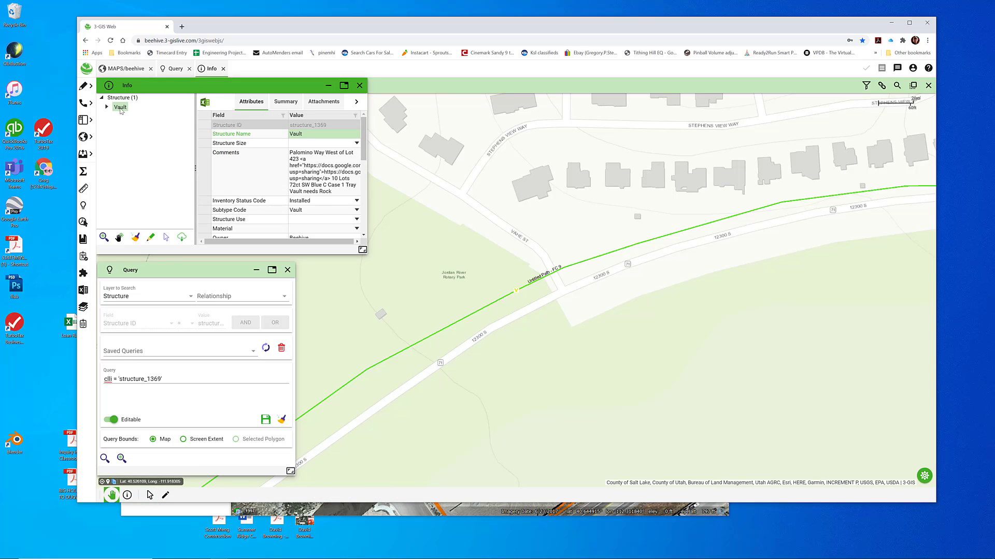
{"action": "left_click", "coordinate": [119, 237]}
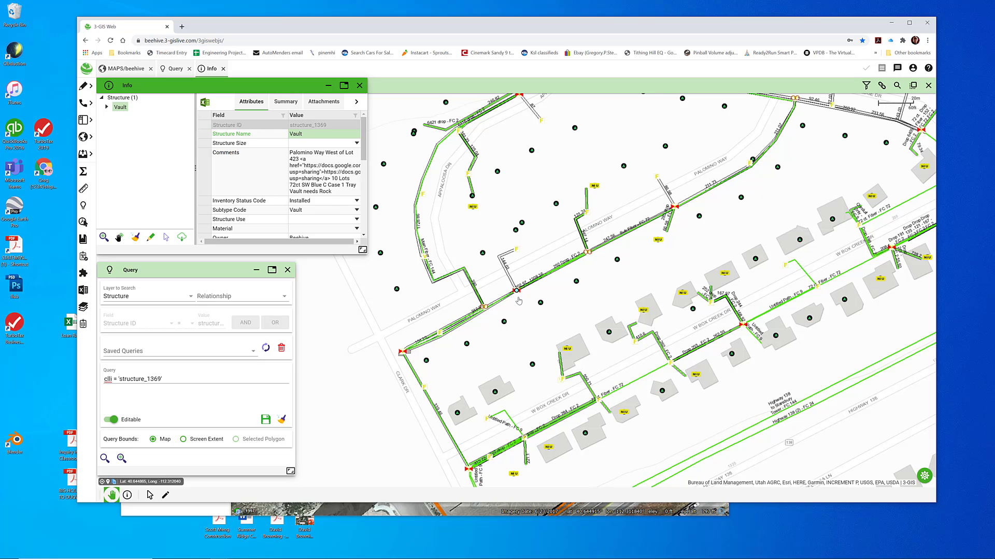
{"action": "scroll", "coordinate": [518, 301], "scroll_direction": "up", "scroll_amount": 2}
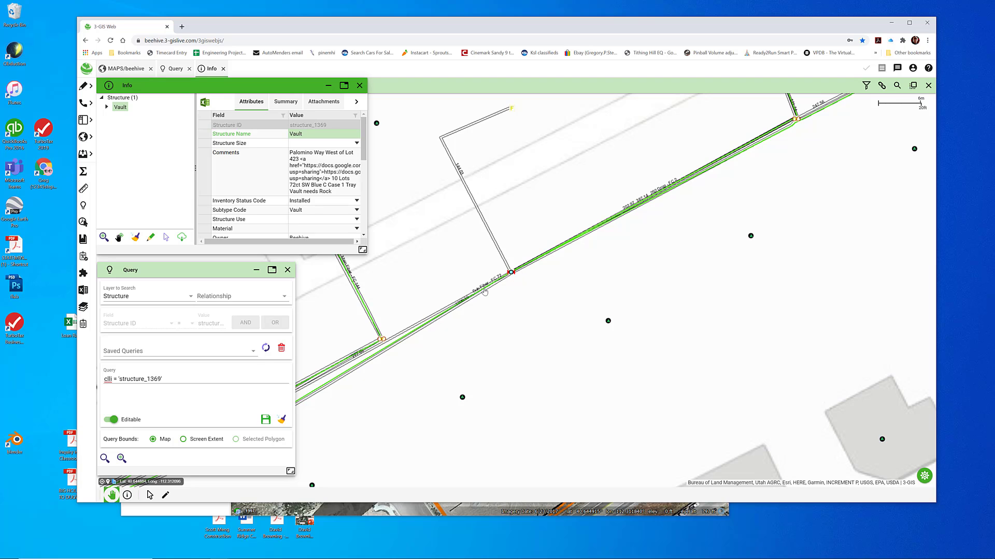
Consult the splice tracking sheet for structure_1369, and select all features around that vault on the map
{"action": "left_click_drag", "start_coordinate": [994, 112], "coordinate": [502, 51]}
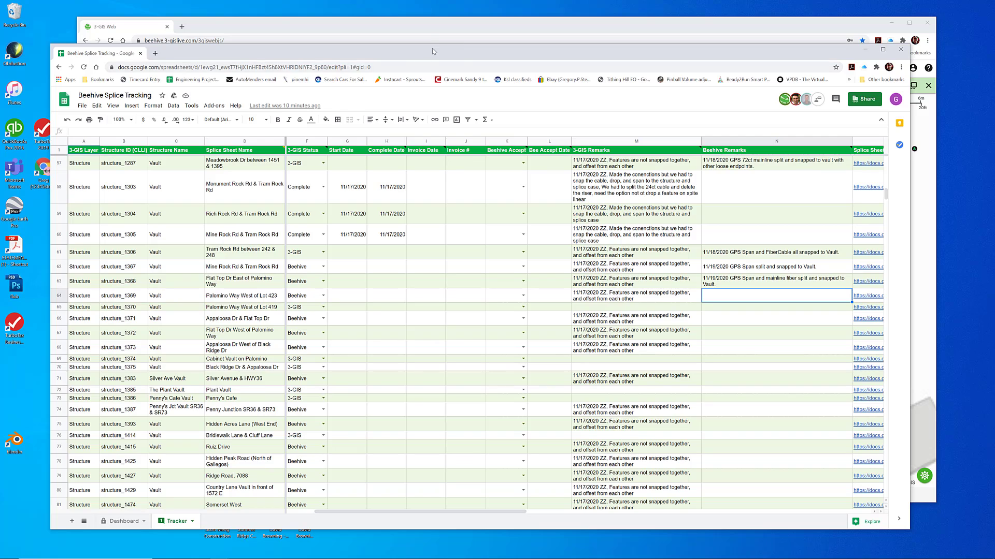
{"action": "left_click_drag", "start_coordinate": [433, 49], "coordinate": [994, 140]}
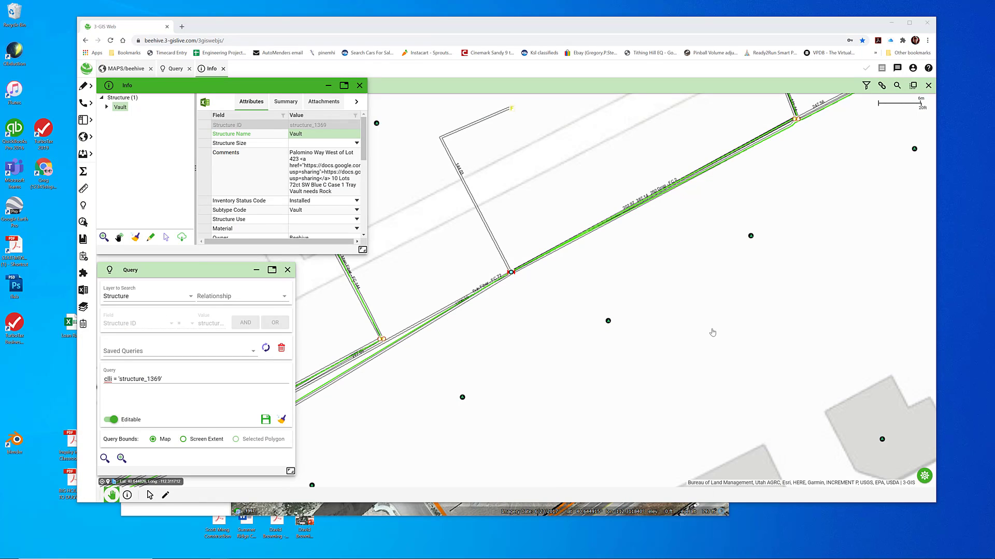
{"action": "left_click", "coordinate": [472, 348]}
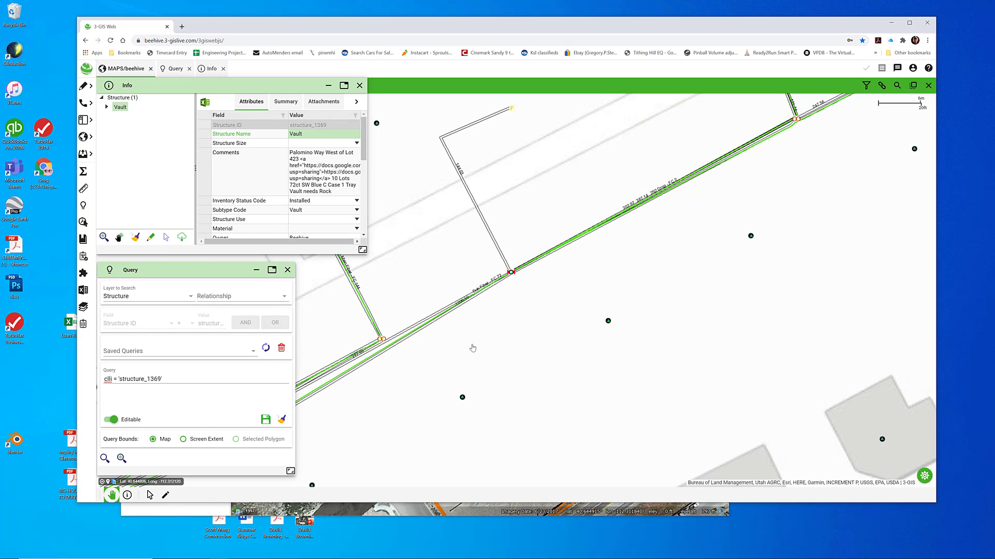
{"action": "left_click_drag", "start_coordinate": [487, 308], "coordinate": [543, 225]}
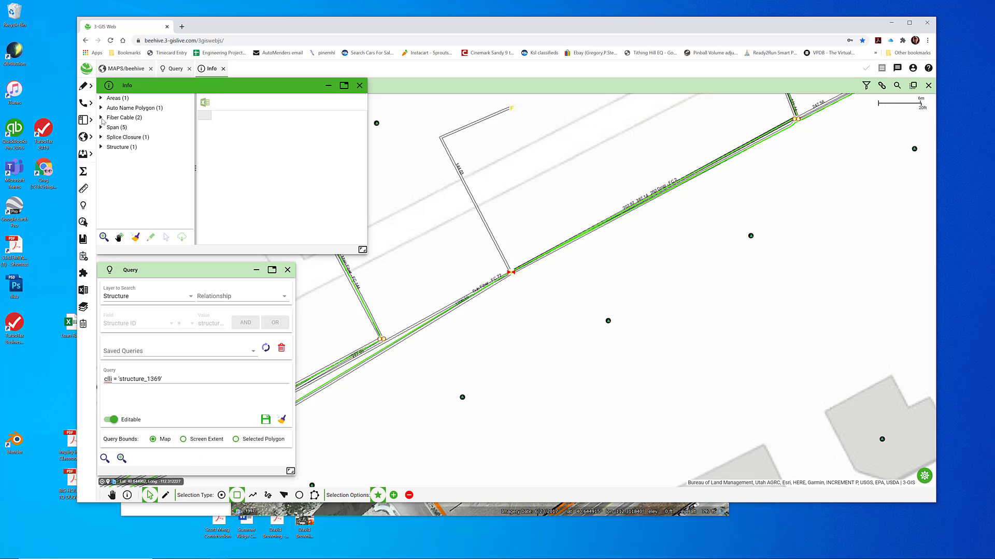
Review the attributes and map routes of the 72-count fiber cable and the two-fiber drop cable at the vault
{"action": "left_click", "coordinate": [101, 118]}
{"action": "left_click", "coordinate": [120, 127]}
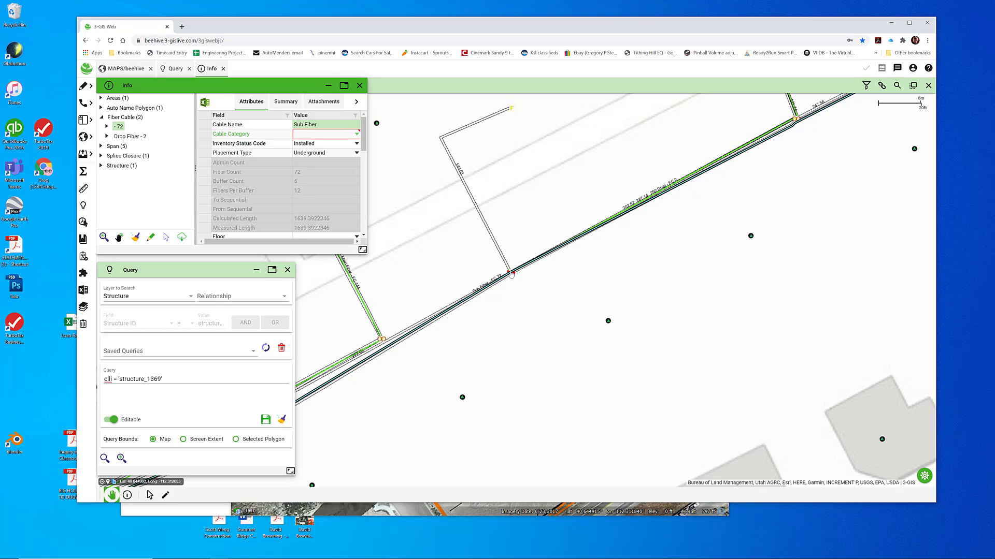
{"action": "left_click", "coordinate": [125, 136]}
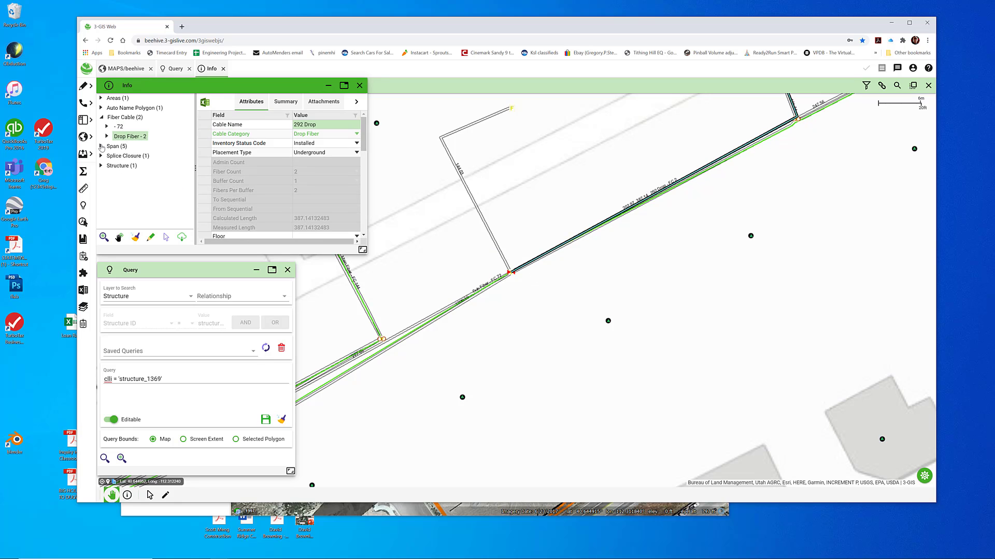
Go through each span connected to the vault, checking its attributes and highlighted route
{"action": "left_click", "coordinate": [101, 147]}
{"action": "left_click", "coordinate": [125, 156]}
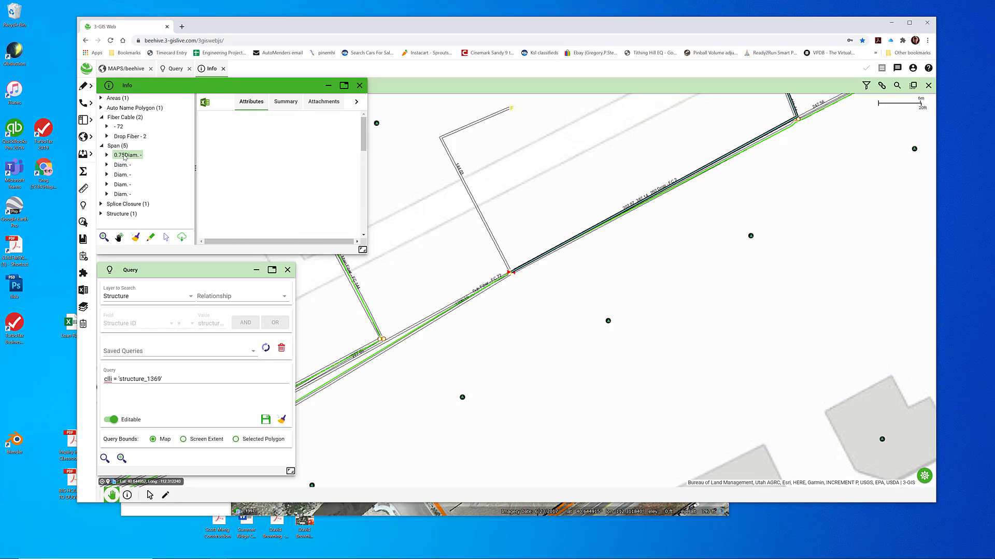
{"action": "left_click", "coordinate": [121, 166]}
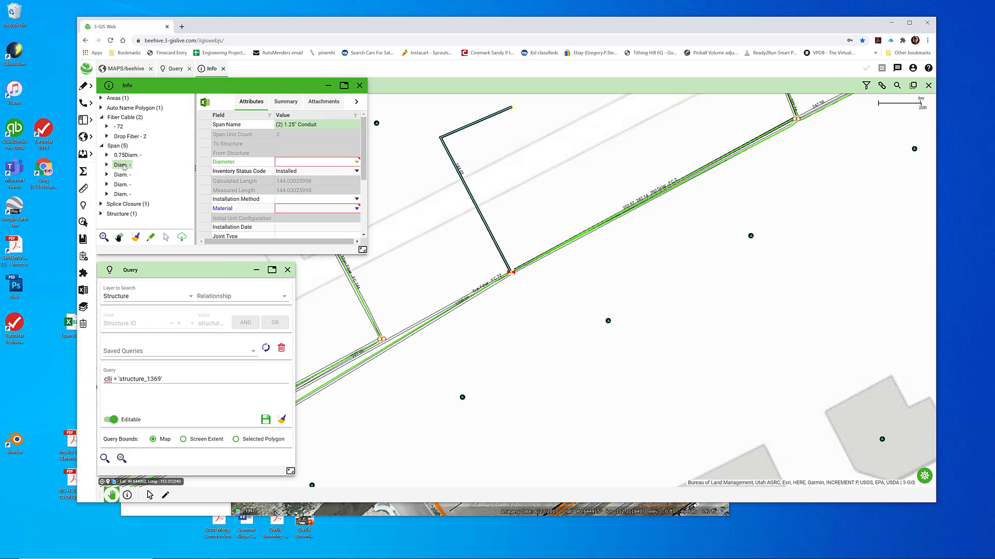
{"action": "left_click", "coordinate": [123, 176]}
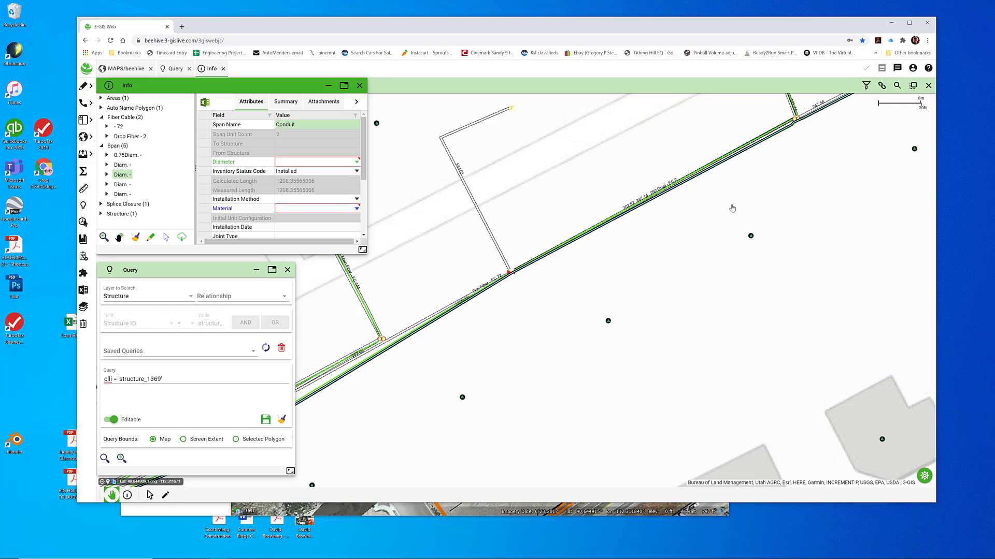
{"action": "left_click", "coordinate": [122, 185]}
{"action": "left_click", "coordinate": [123, 195]}
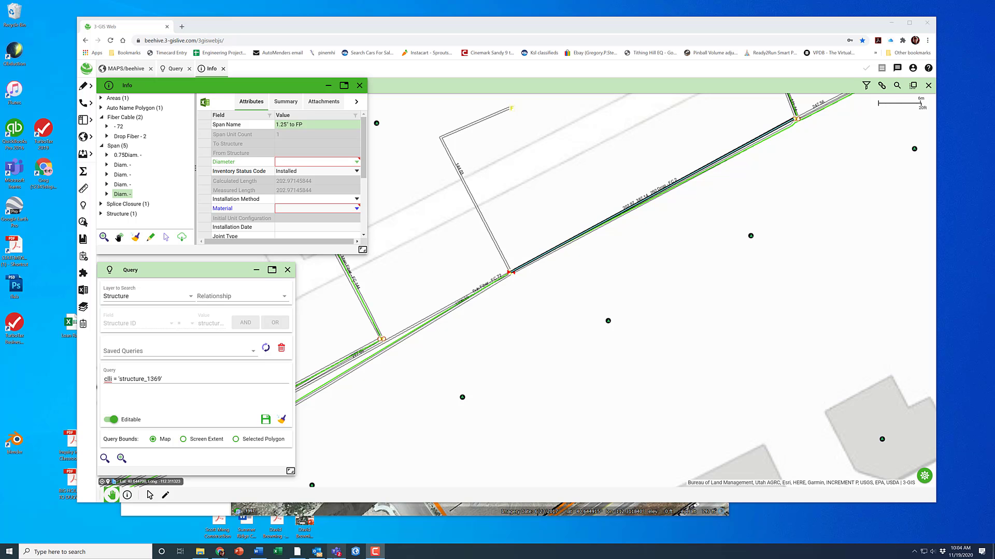
Switch to Google Earth Pro and examine the vaults and cable routes along Palomino Way
{"action": "left_click", "coordinate": [297, 551]}
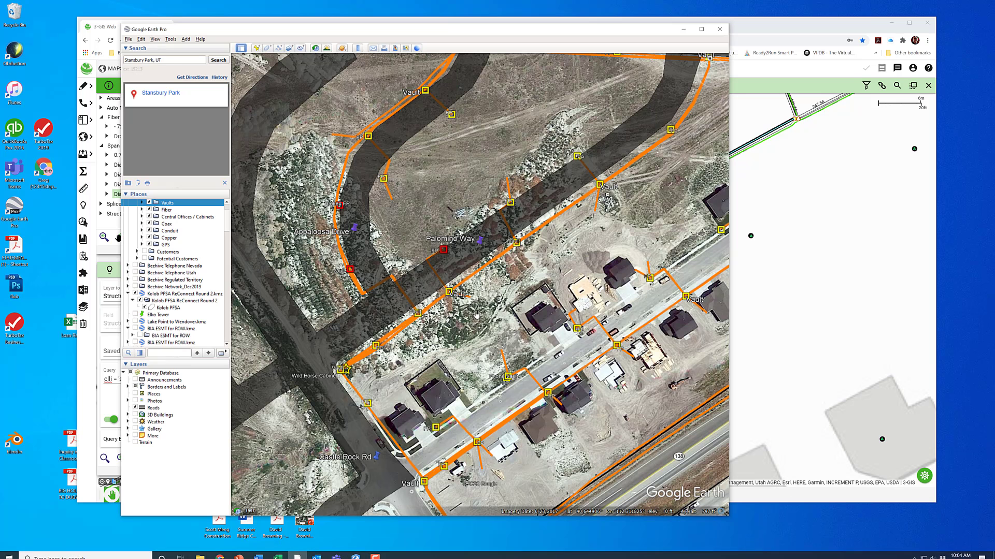
{"action": "left_click_drag", "start_coordinate": [478, 332], "coordinate": [498, 297]}
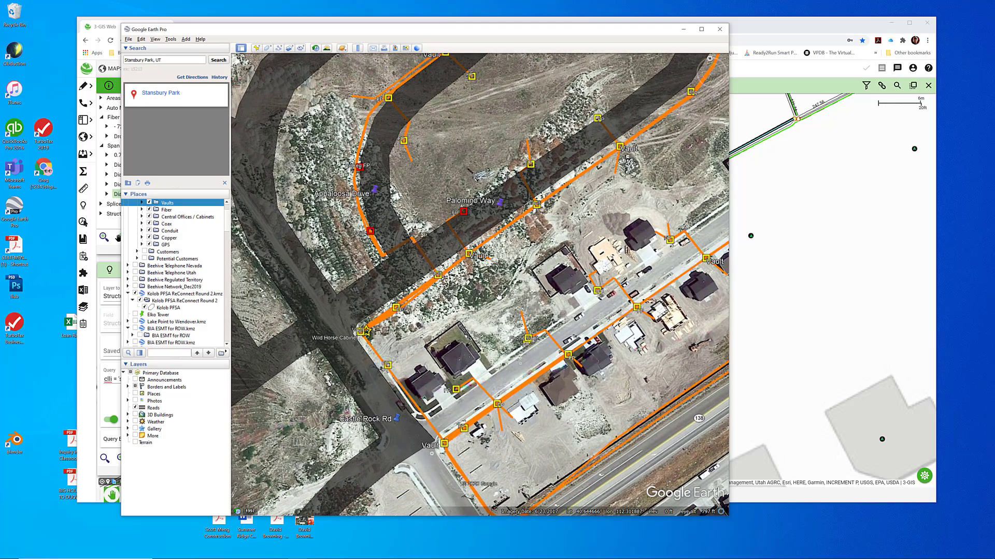
{"action": "left_click_drag", "start_coordinate": [579, 237], "coordinate": [448, 318]}
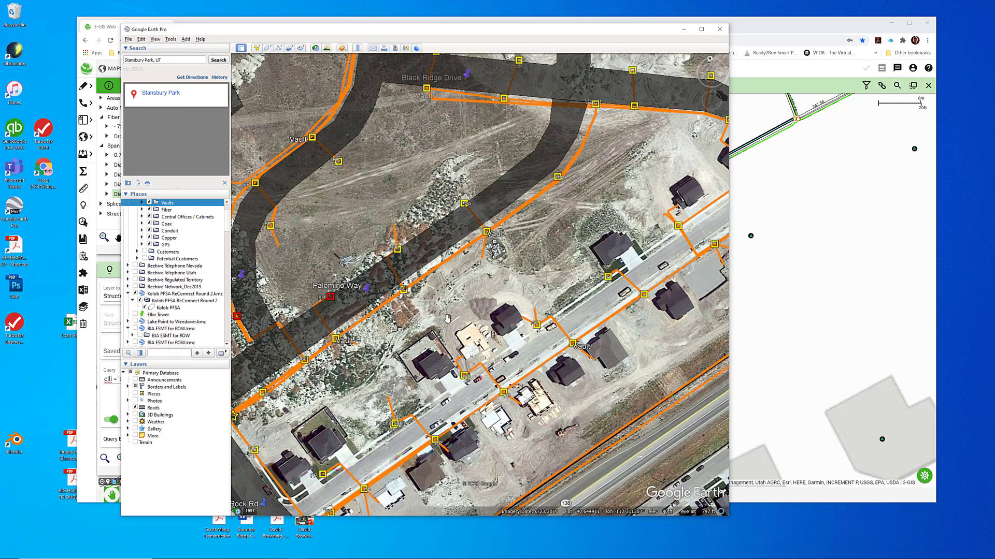
{"action": "left_click_drag", "start_coordinate": [360, 359], "coordinate": [426, 293]}
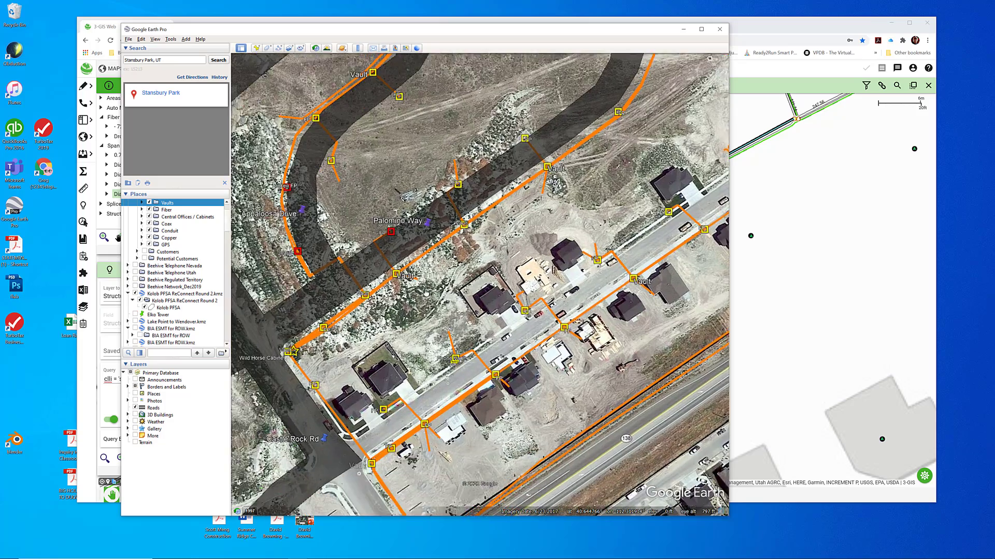
Return to the 3-GIS map and compare the surrounding network and the vault's position with the Google Earth layout
{"action": "left_click_drag", "start_coordinate": [419, 32], "coordinate": [524, 325]}
{"action": "left_click", "coordinate": [472, 249]}
{"action": "scroll", "coordinate": [472, 249], "scroll_direction": "down", "scroll_amount": 3}
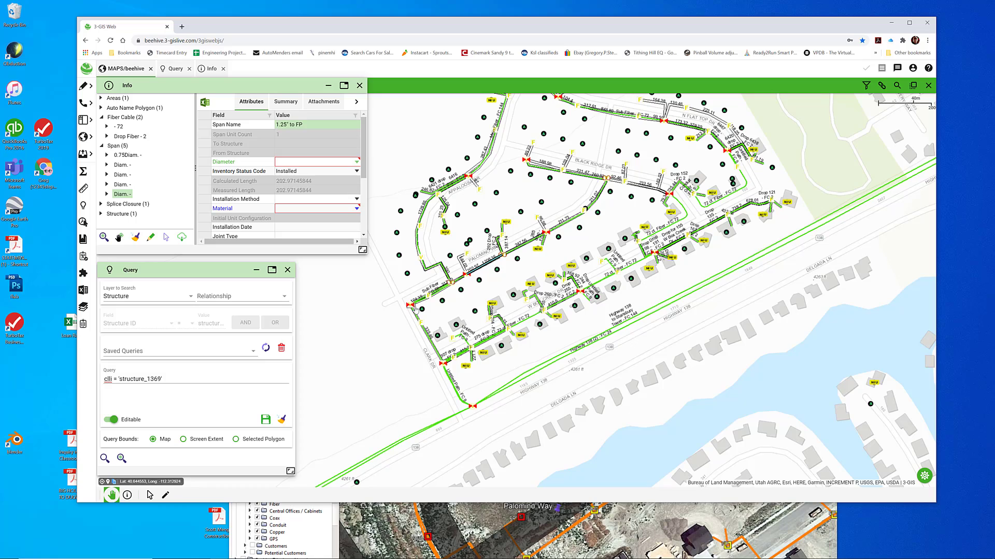
{"action": "scroll", "coordinate": [468, 281], "scroll_direction": "up", "scroll_amount": 3}
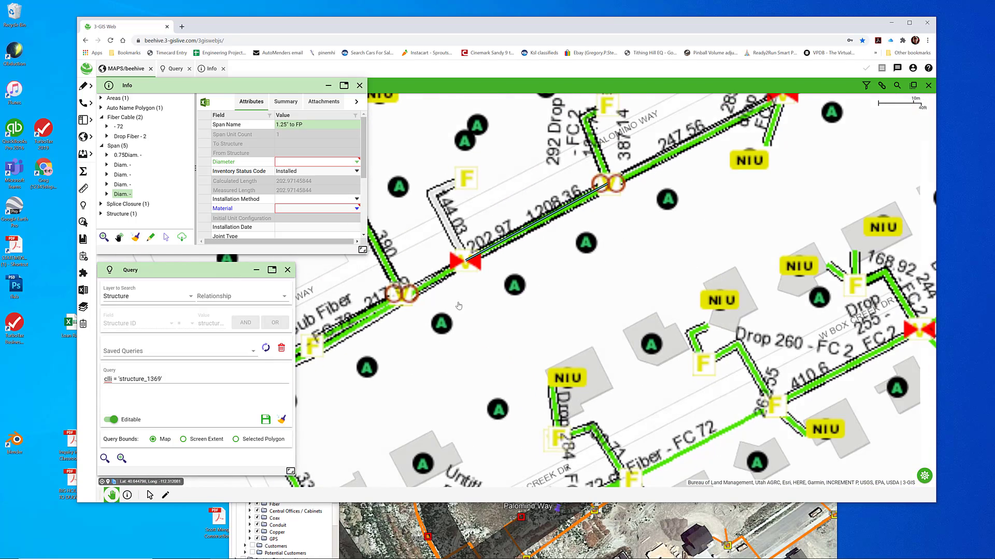
In Google Earth, open the placemark for the vault on Palomino Way West of Lot 423, review its linked splice sheet, and close the sheet
{"action": "left_click", "coordinate": [373, 531]}
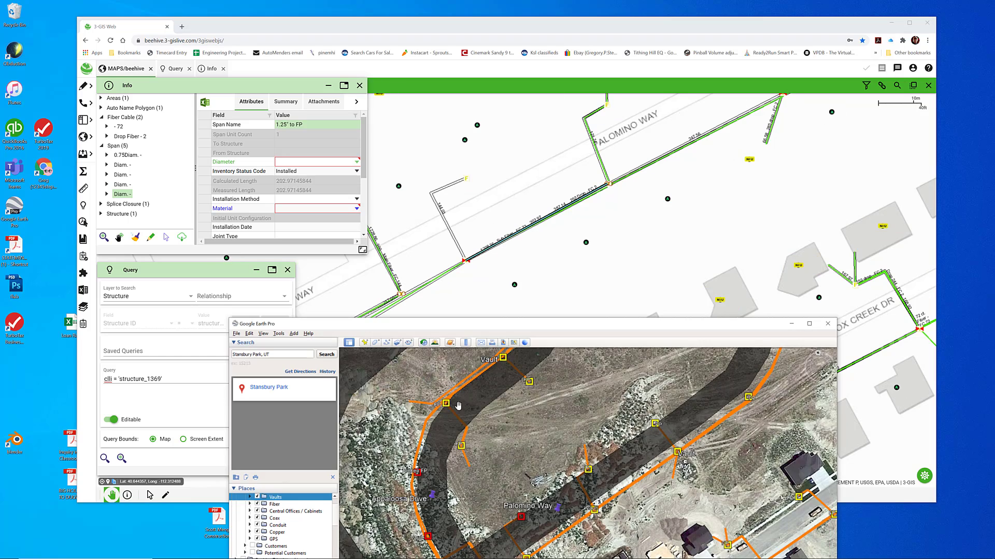
{"action": "left_click_drag", "start_coordinate": [541, 330], "coordinate": [484, 69]}
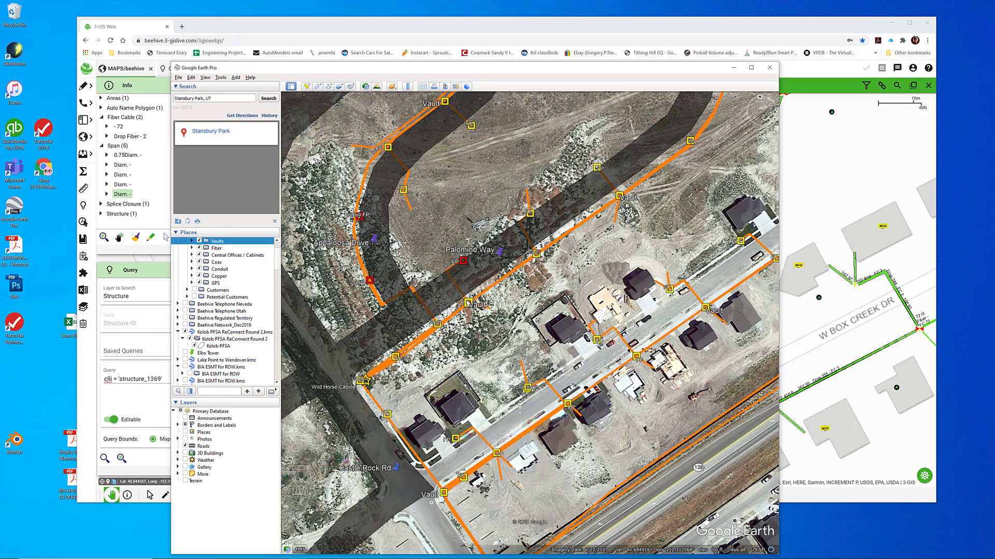
{"action": "left_click", "coordinate": [469, 304]}
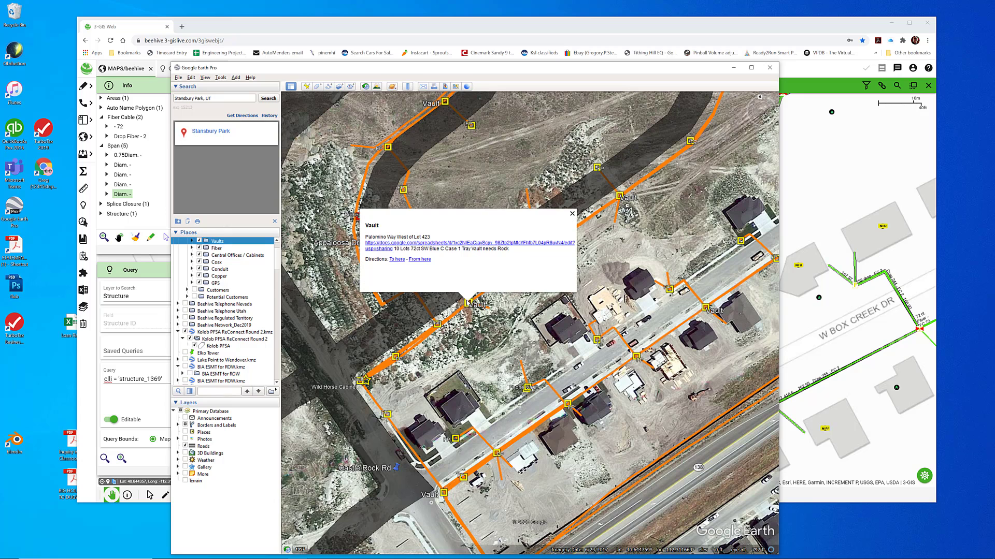
{"action": "left_click", "coordinate": [513, 243]}
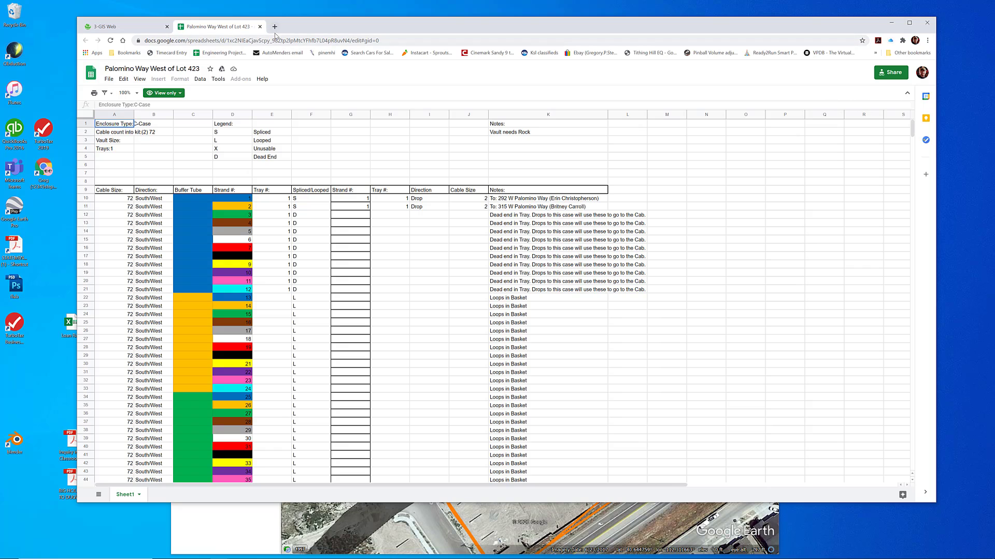
{"action": "left_click", "coordinate": [259, 27]}
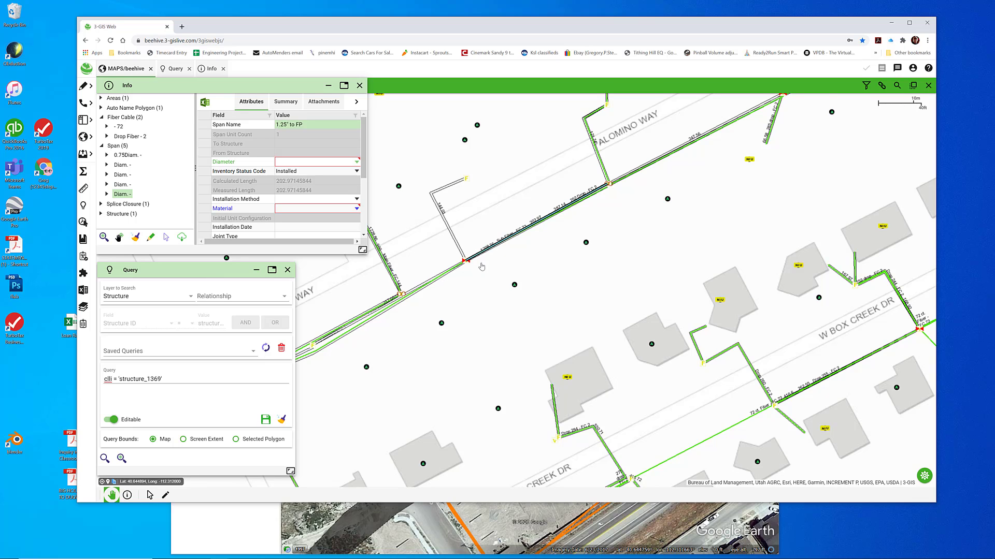
Select the 72-count Sub Fiber cable southwest of the vault and split it with Split Linear just short of the vault
{"action": "scroll", "coordinate": [468, 263], "scroll_direction": "up", "scroll_amount": 5}
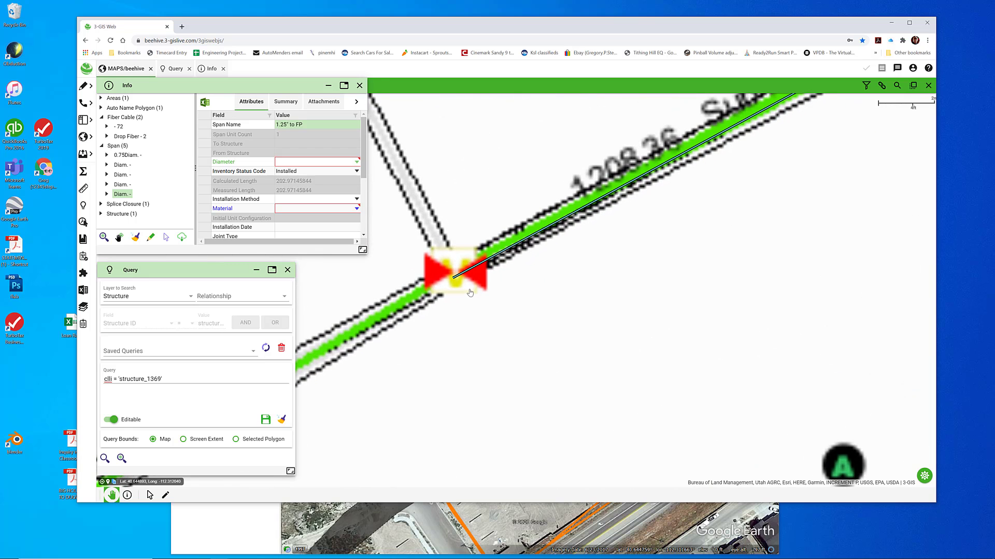
{"action": "scroll", "coordinate": [470, 293], "scroll_direction": "down", "scroll_amount": 3}
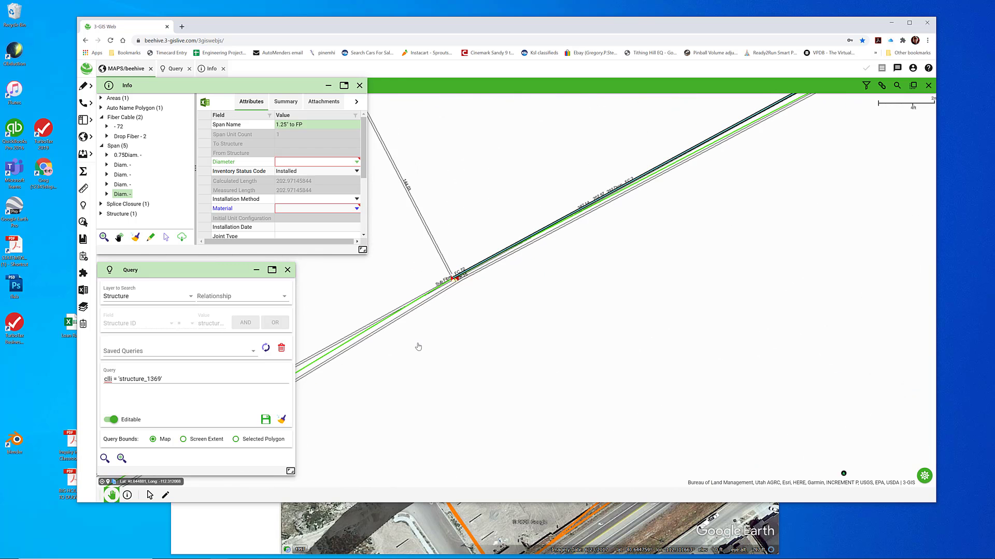
{"action": "left_click_drag", "start_coordinate": [418, 349], "coordinate": [524, 293]}
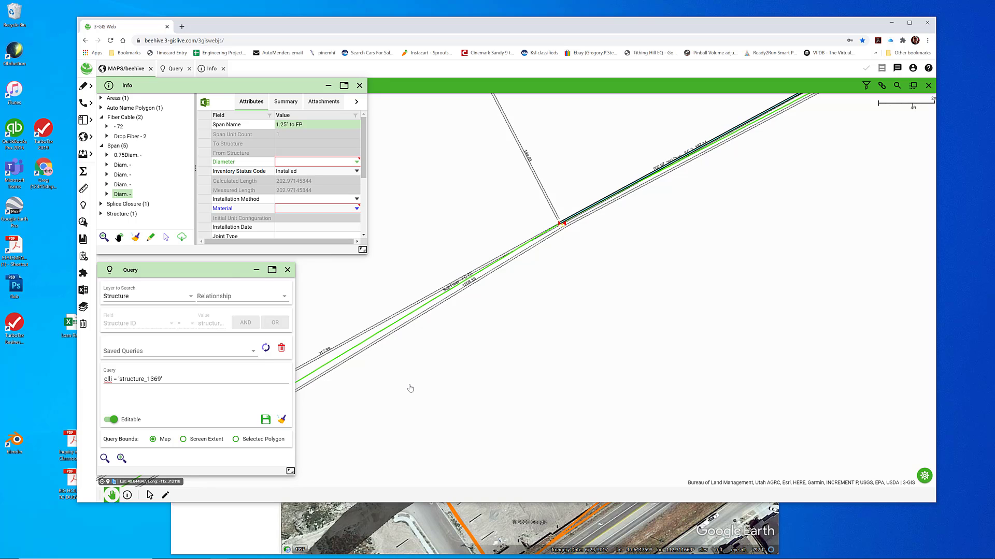
{"action": "key", "text": "s"}
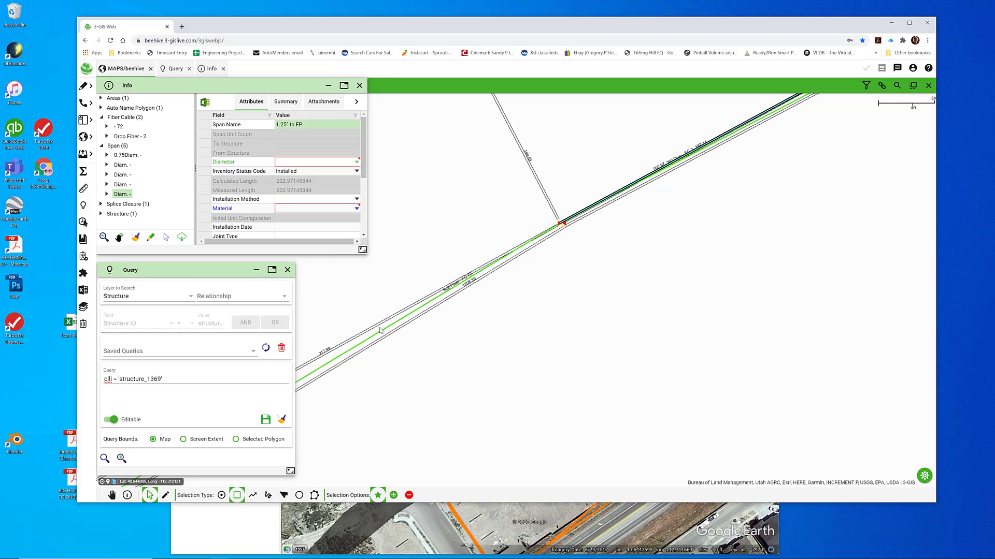
{"action": "left_click_drag", "start_coordinate": [383, 328], "coordinate": [391, 332]}
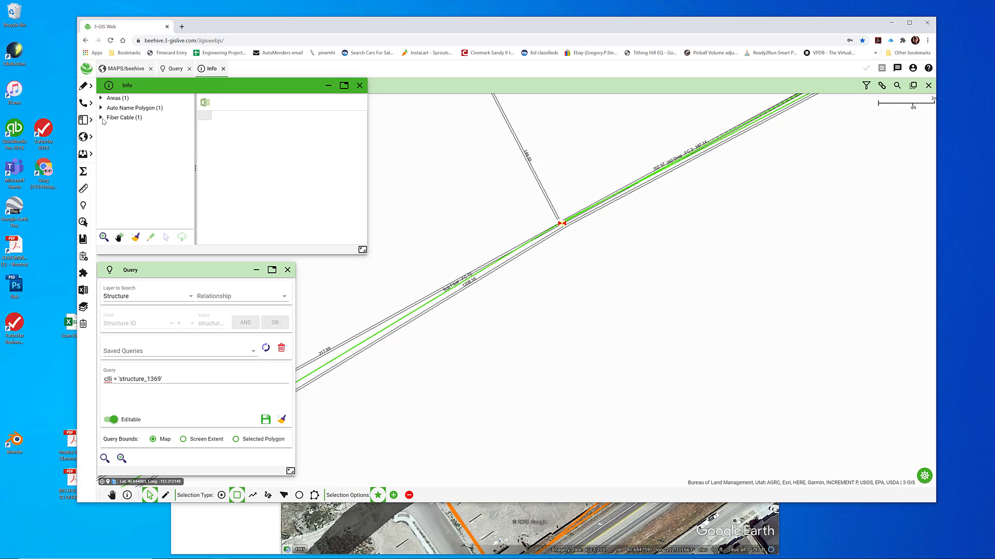
{"action": "left_click", "coordinate": [101, 118]}
{"action": "left_click", "coordinate": [120, 127]}
{"action": "left_click", "coordinate": [151, 238]}
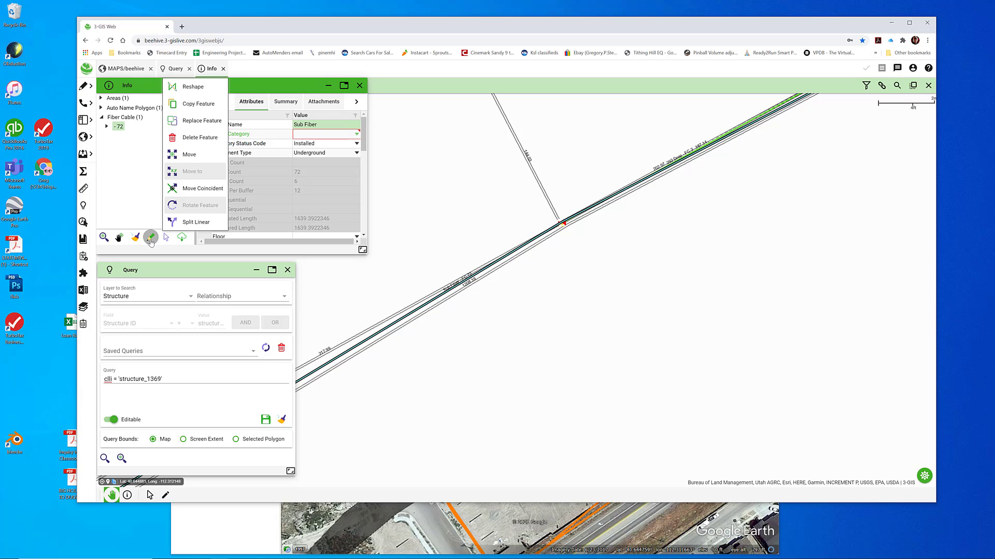
{"action": "left_click", "coordinate": [190, 223]}
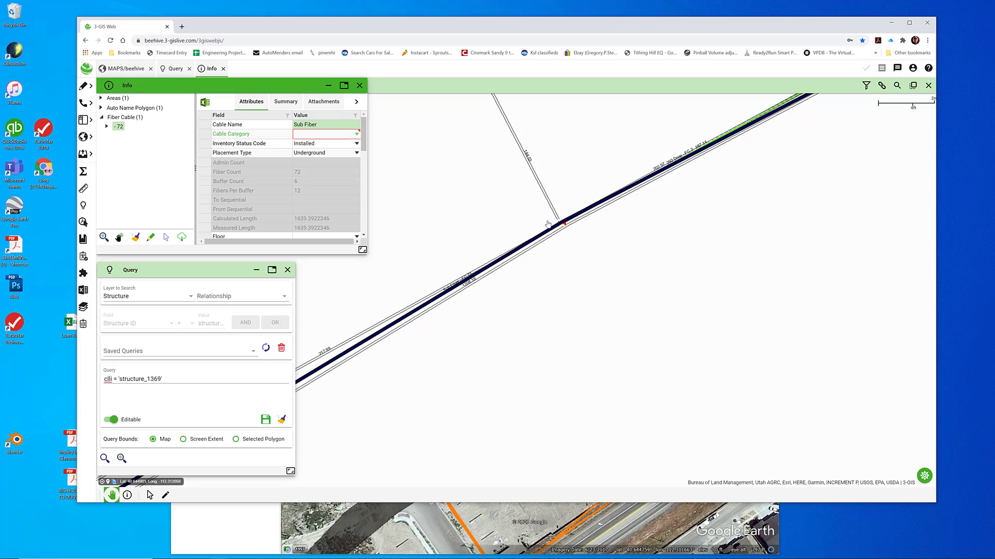
{"action": "left_click_drag", "start_coordinate": [548, 220], "coordinate": [562, 238]}
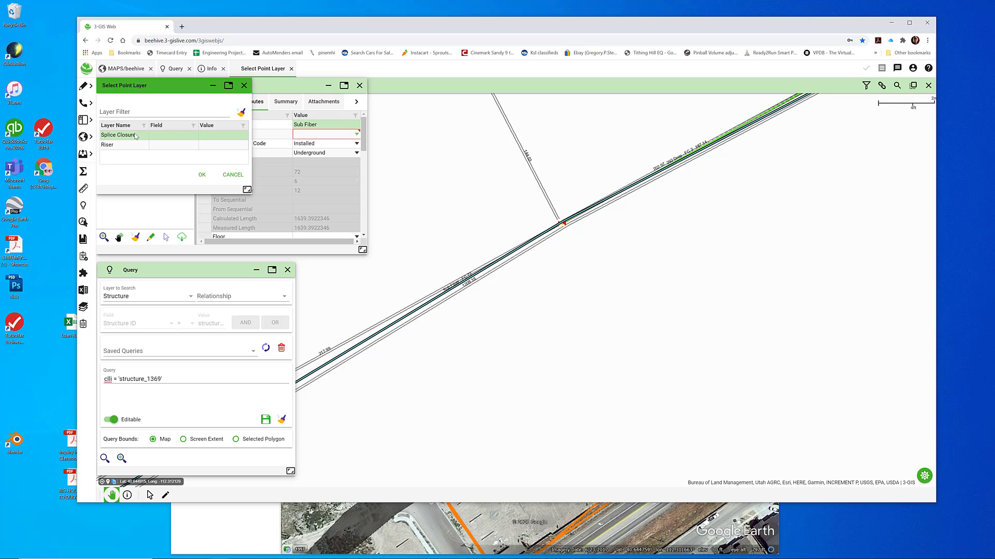
Place a splice closure at the cable split, with its required structure name set to test
{"action": "left_click", "coordinate": [205, 174]}
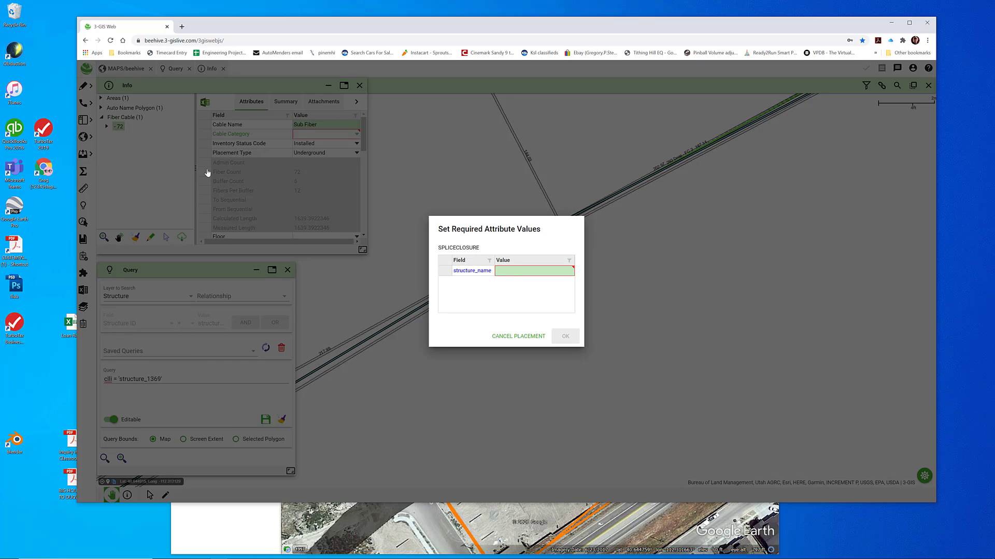
{"action": "left_click", "coordinate": [511, 271]}
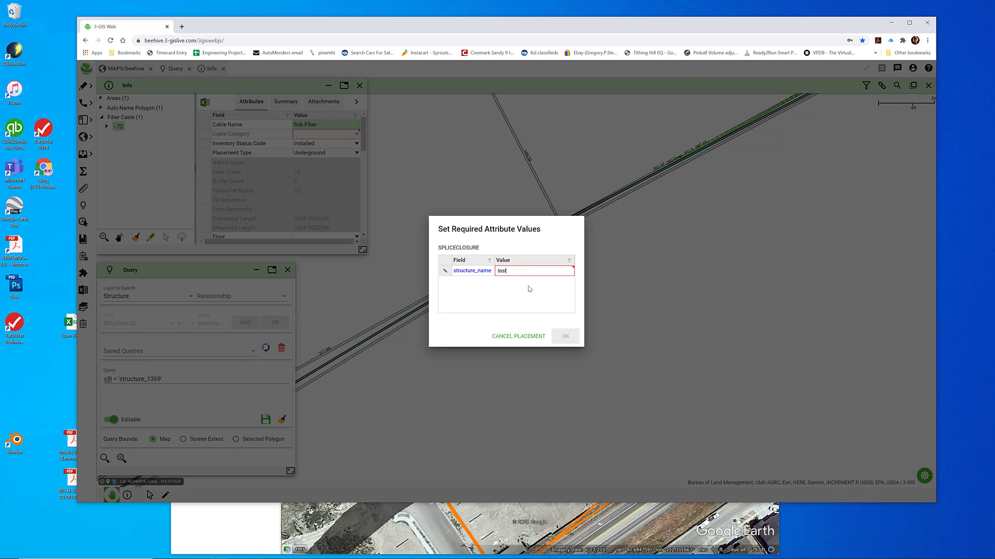
{"action": "left_click", "coordinate": [526, 283]}
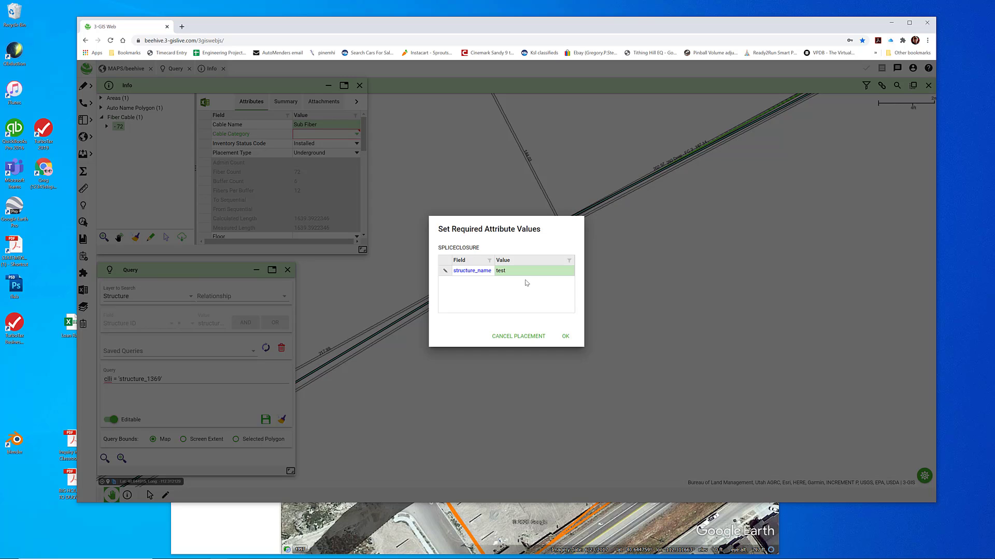
{"action": "left_click", "coordinate": [565, 337]}
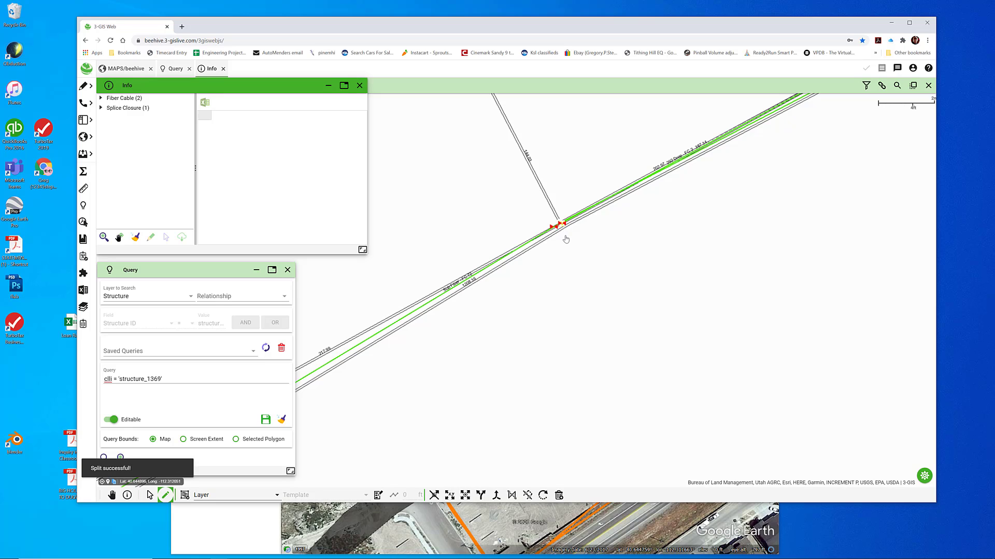
Select all features around the vault and check the routes of both 72-count cables and the drop fiber
{"action": "left_click", "coordinate": [540, 261]}
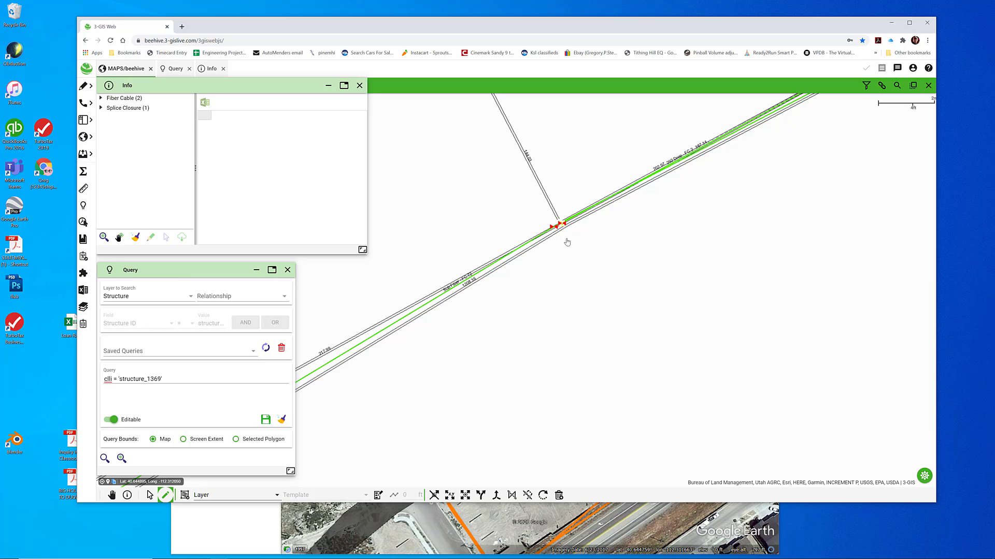
{"action": "key", "text": "s"}
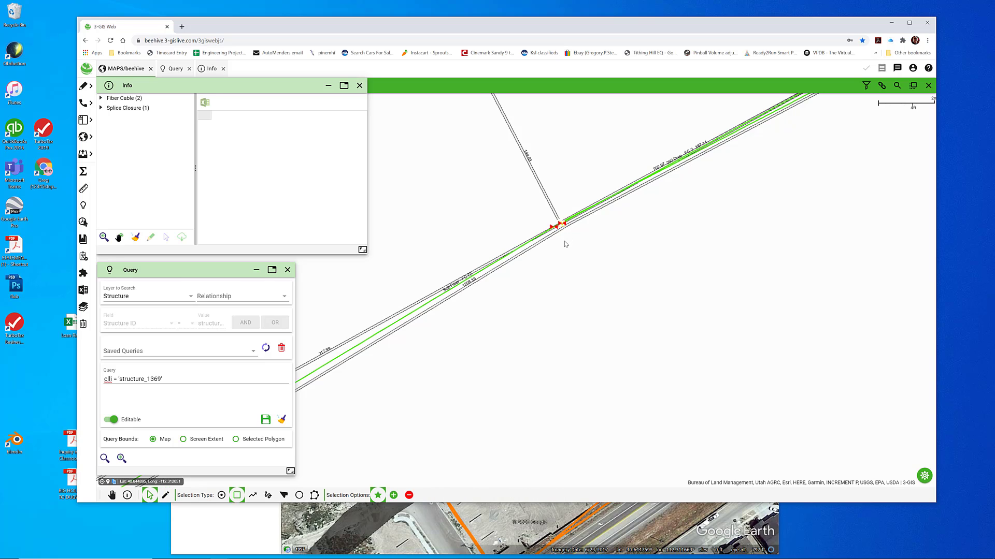
{"action": "key", "text": "p"}
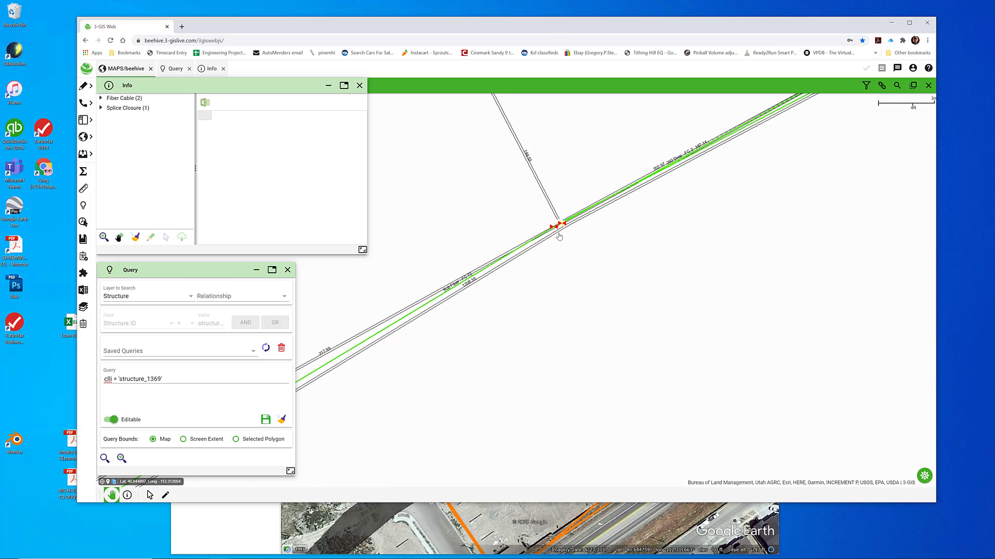
{"action": "scroll", "coordinate": [559, 237], "scroll_direction": "down", "scroll_amount": 1}
{"action": "key", "text": "s"}
{"action": "left_click_drag", "start_coordinate": [534, 260], "coordinate": [584, 195]}
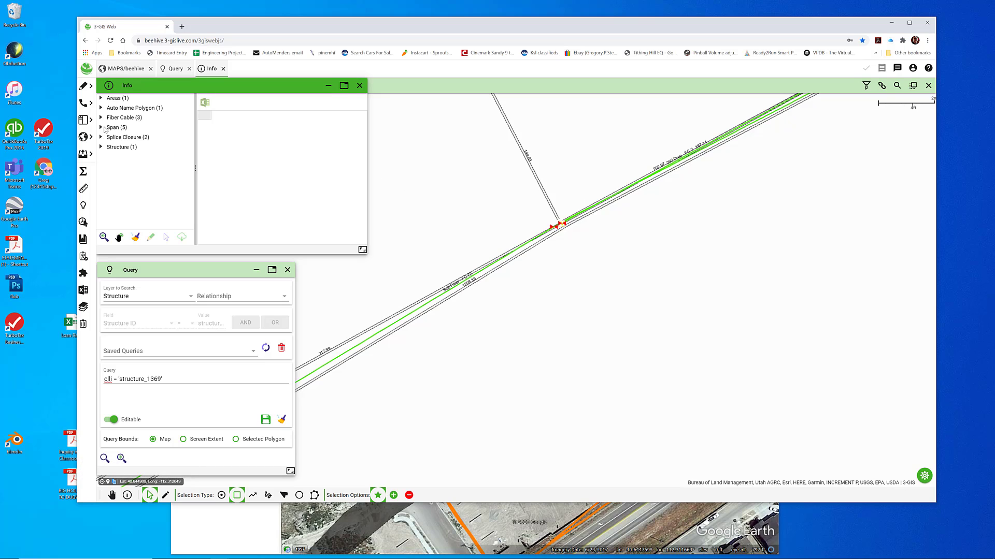
{"action": "left_click", "coordinate": [102, 118]}
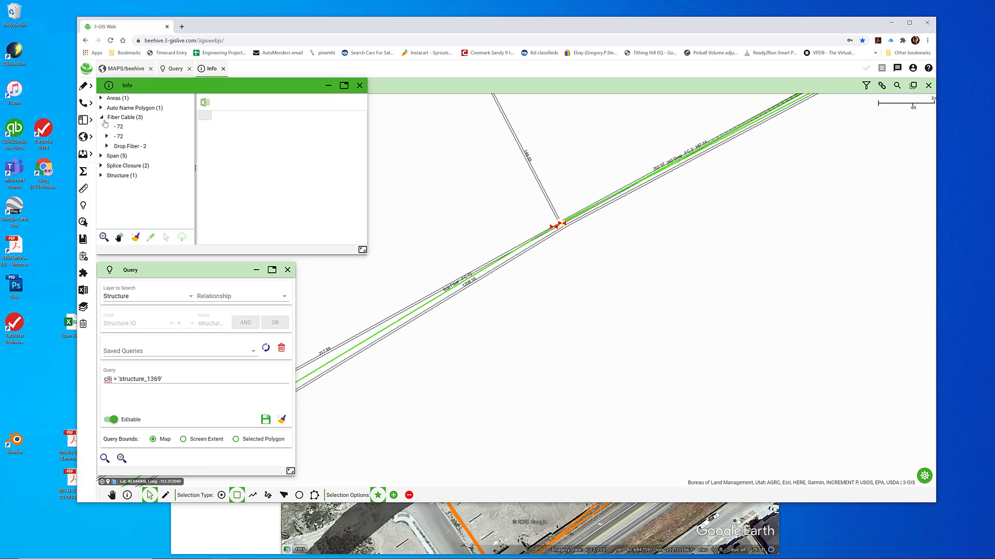
{"action": "left_click", "coordinate": [117, 128]}
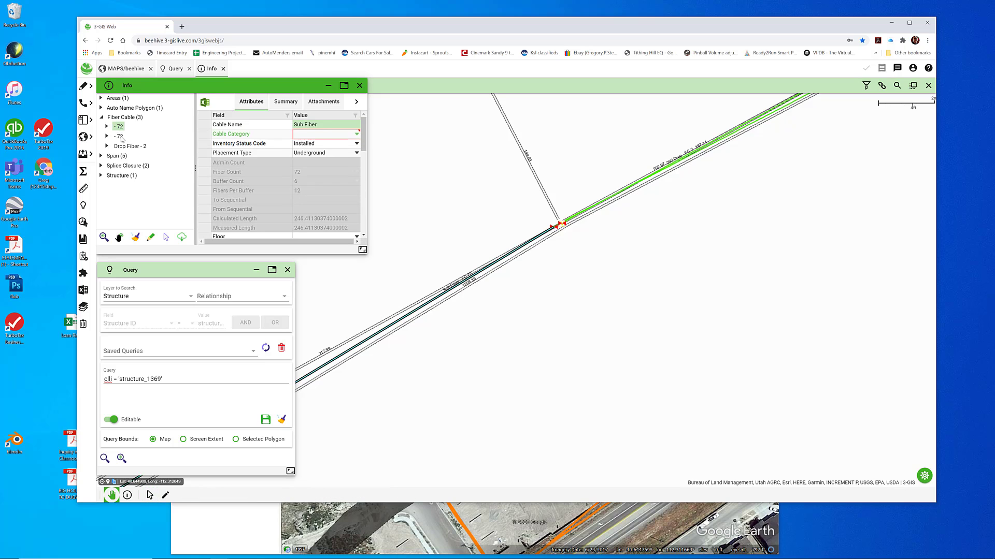
{"action": "left_click", "coordinate": [119, 137]}
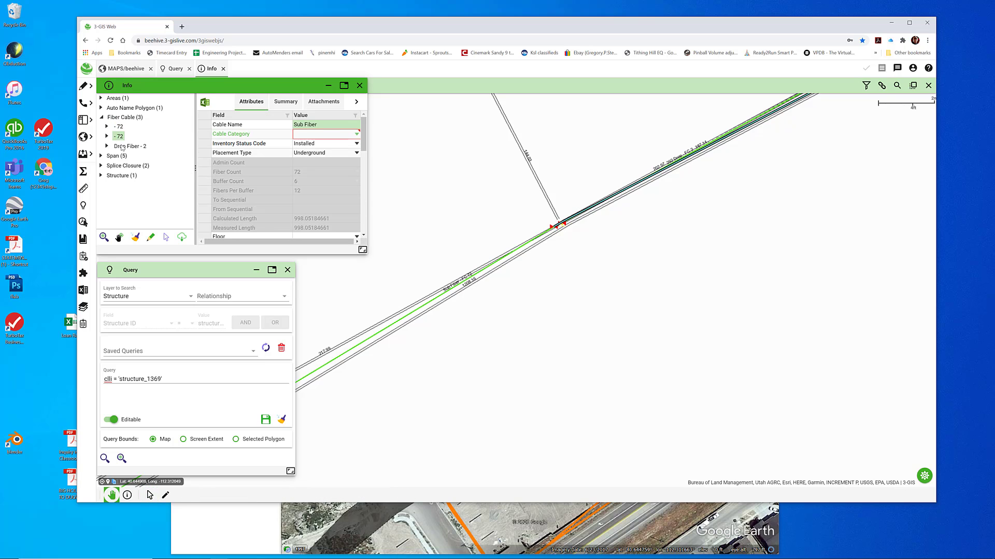
{"action": "left_click", "coordinate": [122, 147]}
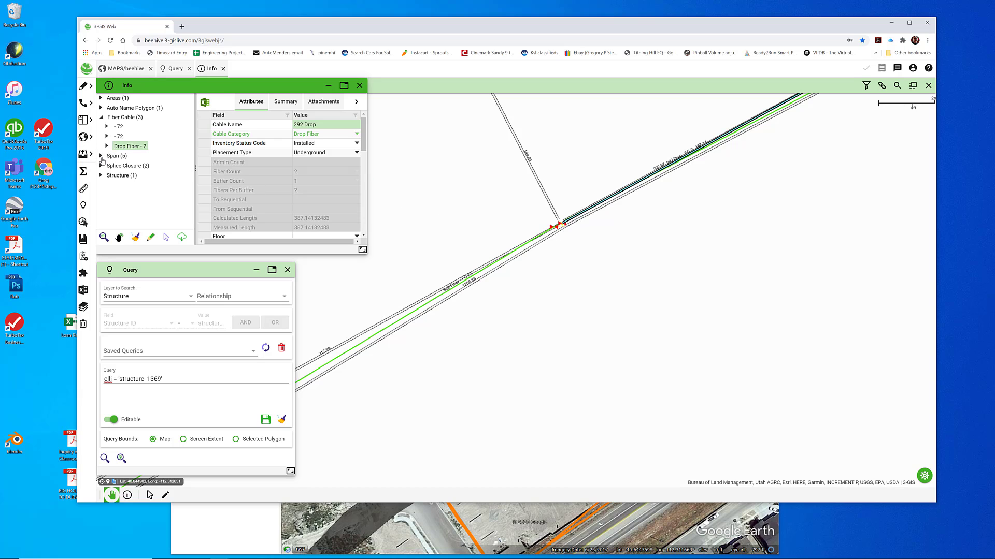
Go through the five spans selected at the vault, checking each one's attributes and highlighted route
{"action": "left_click", "coordinate": [101, 156]}
{"action": "left_click", "coordinate": [122, 165]}
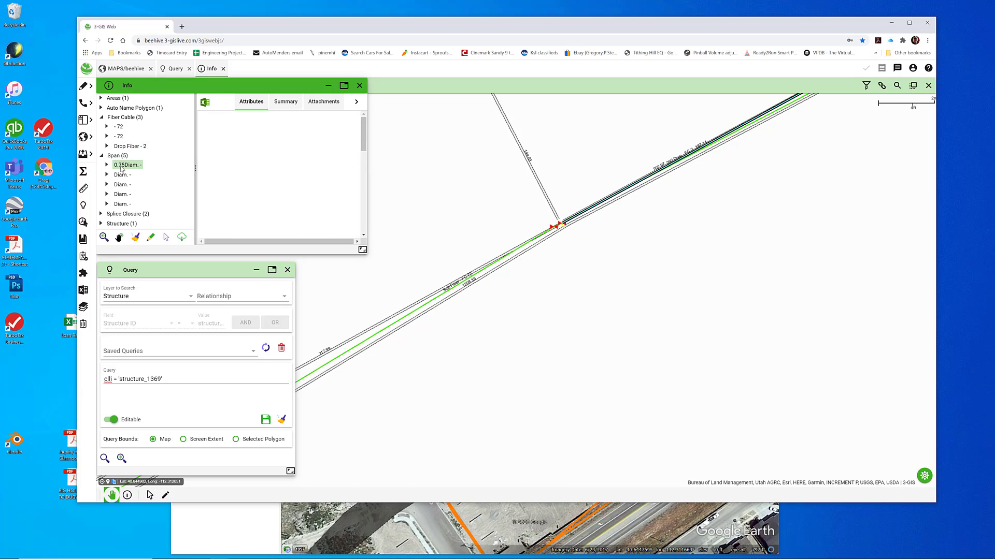
{"action": "left_click", "coordinate": [122, 175]}
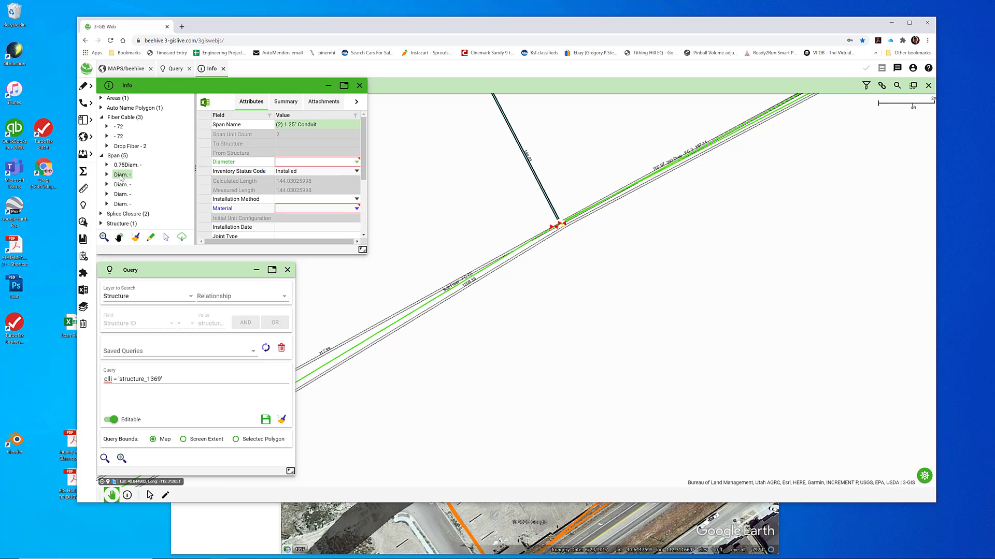
{"action": "left_click", "coordinate": [120, 187]}
{"action": "left_click", "coordinate": [121, 193]}
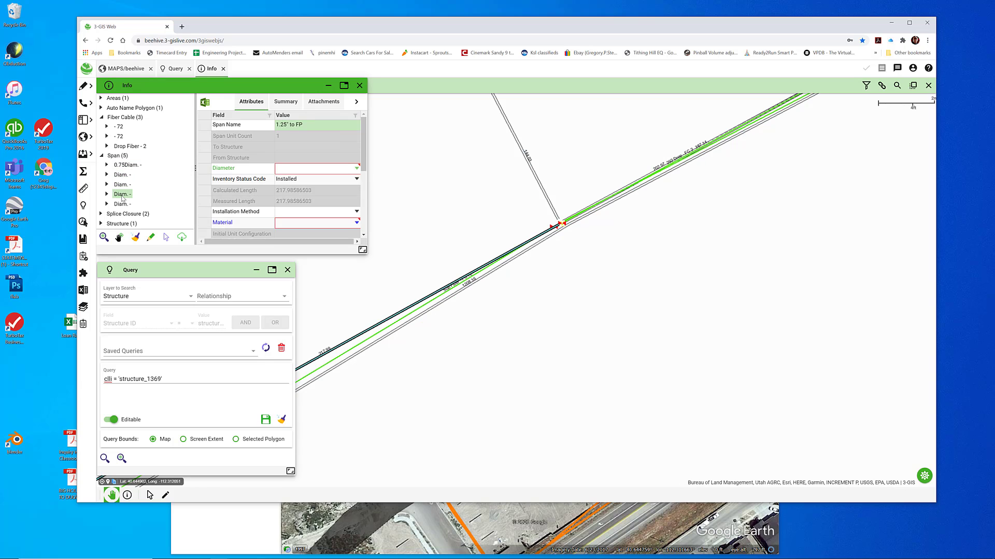
{"action": "left_click", "coordinate": [121, 205]}
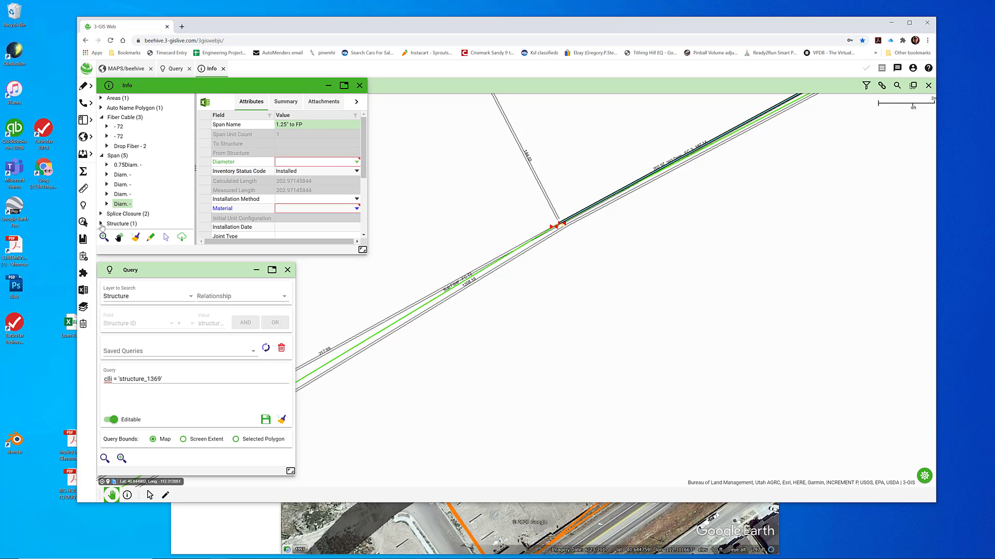
Inspect the vault's attributes and compare the Palomino Way West of Lot 423 splice closure with the new test closure
{"action": "left_click", "coordinate": [101, 224]}
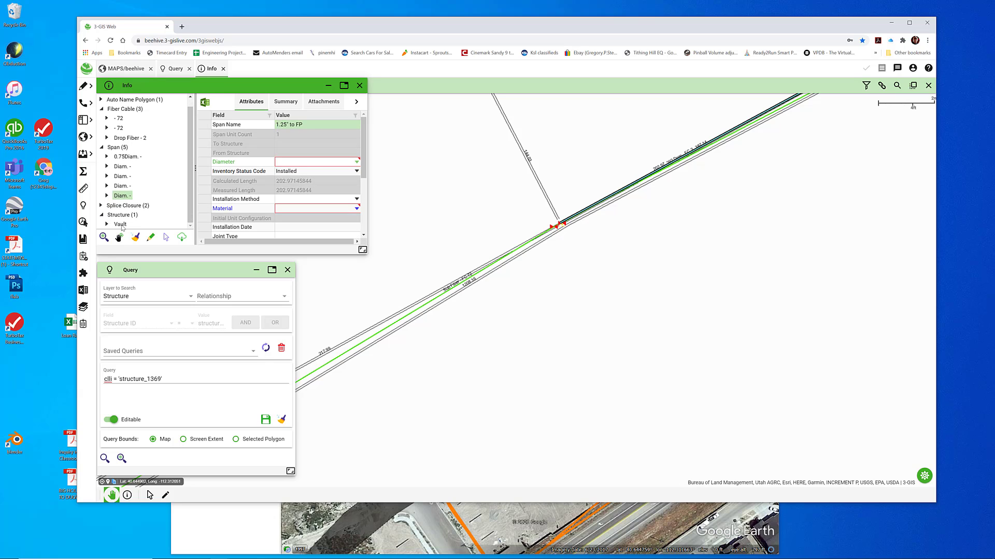
{"action": "left_click", "coordinate": [121, 225]}
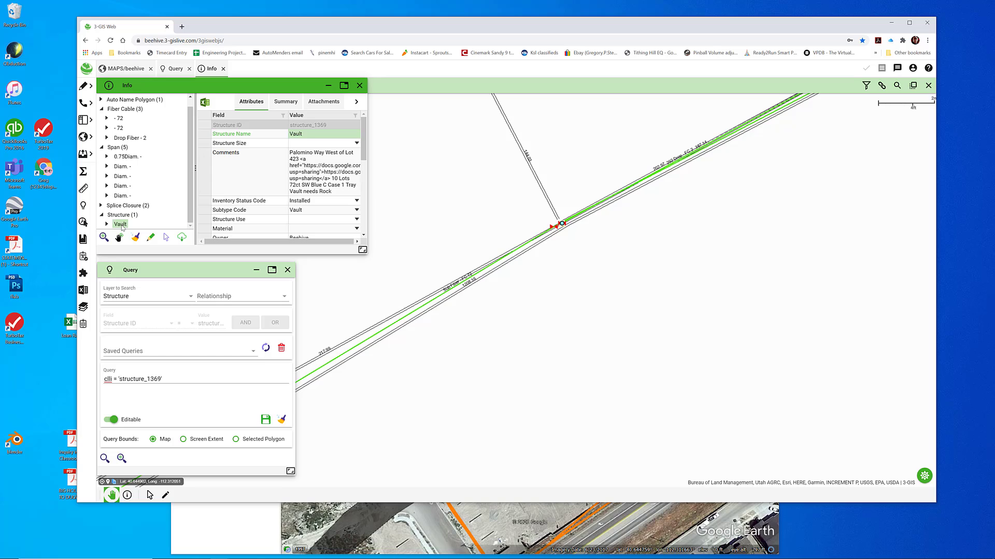
{"action": "left_click", "coordinate": [101, 206]}
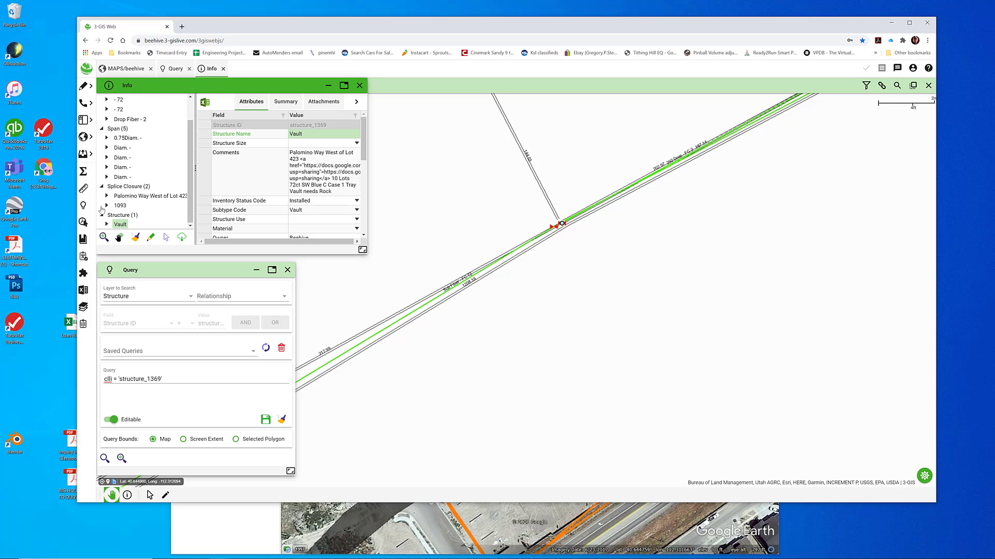
{"action": "left_click", "coordinate": [128, 197]}
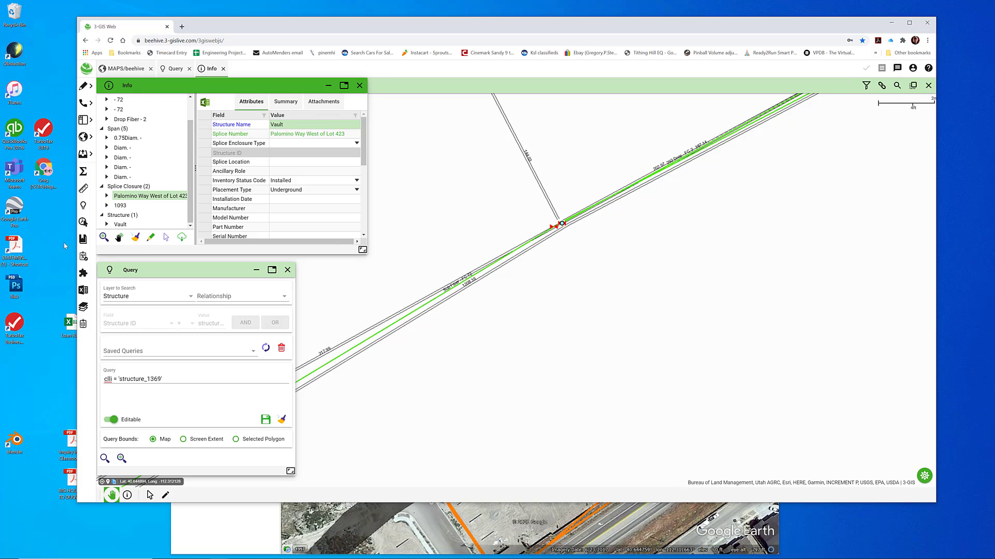
{"action": "left_click", "coordinate": [120, 206]}
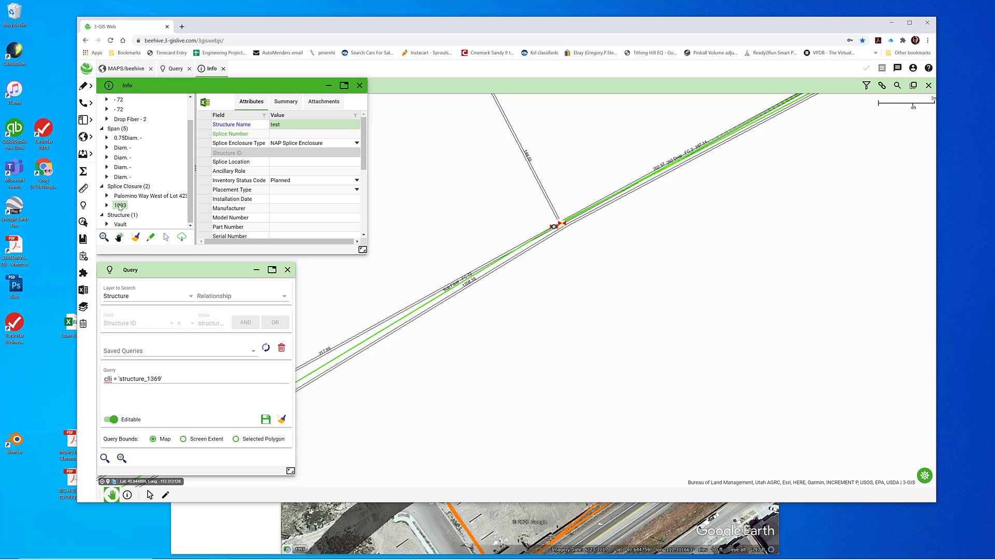
{"action": "left_click", "coordinate": [122, 198]}
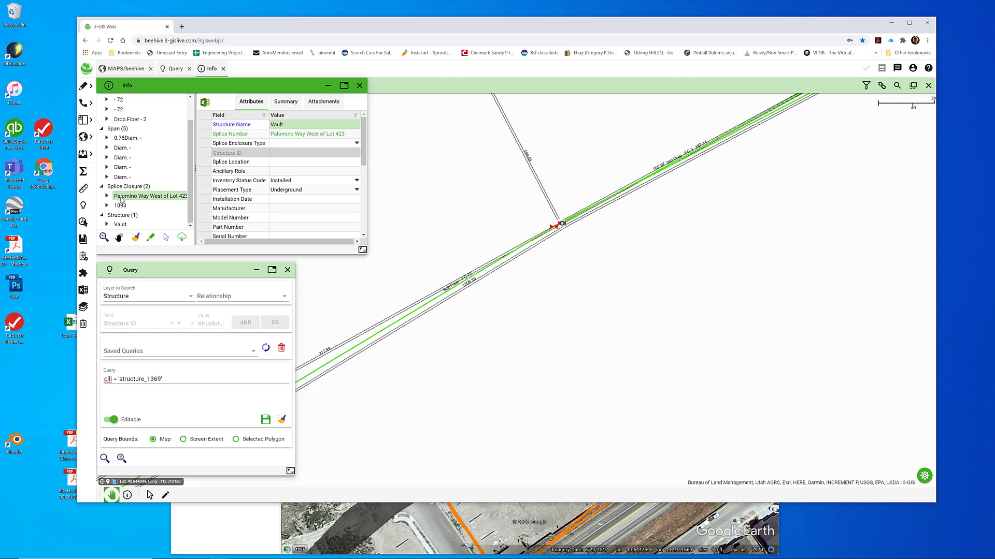
Reshape the 0.75-diameter 292 Drop span by moving its end vertex off the vault, a short distance to the southeast
{"action": "left_click", "coordinate": [127, 138]}
{"action": "right_click", "coordinate": [131, 139]}
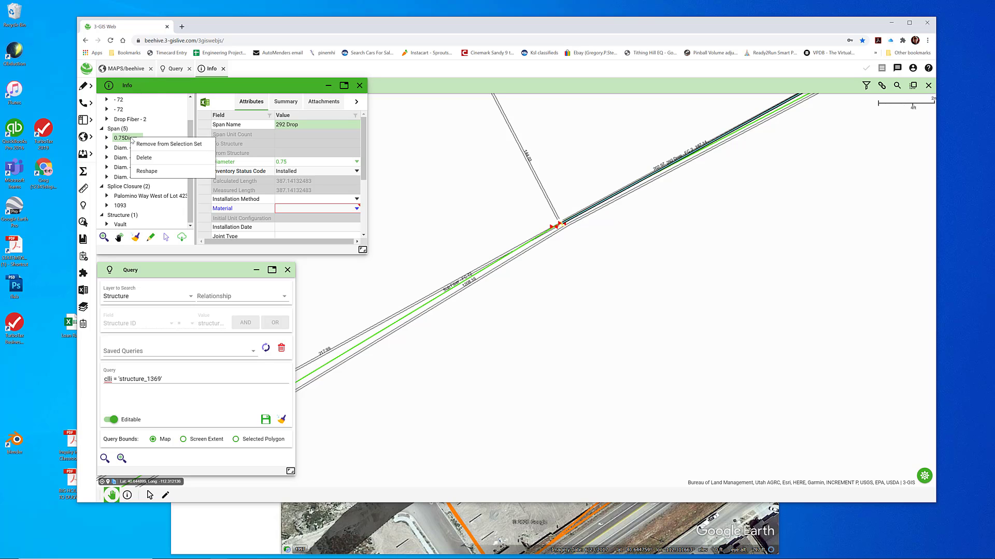
{"action": "left_click", "coordinate": [150, 172]}
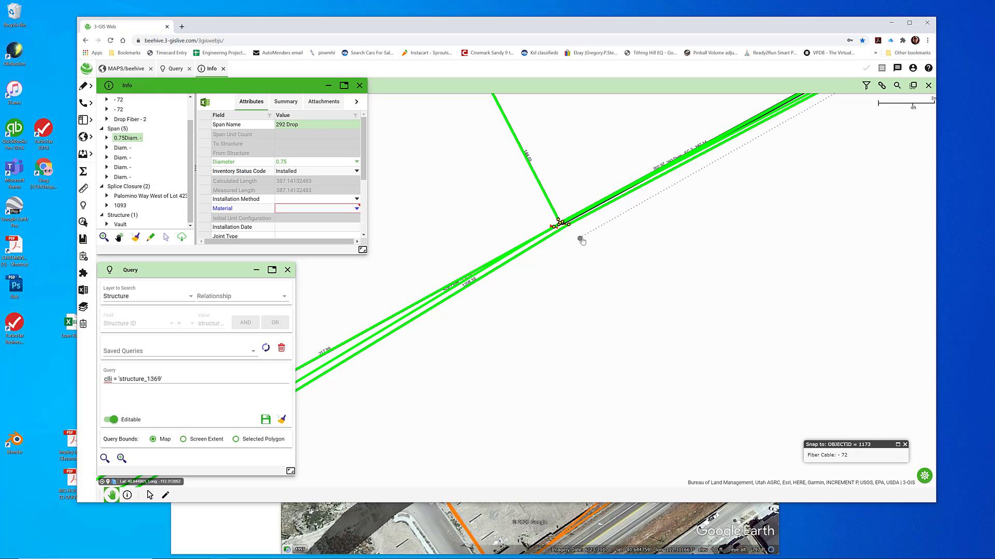
{"action": "left_click", "coordinate": [582, 240]}
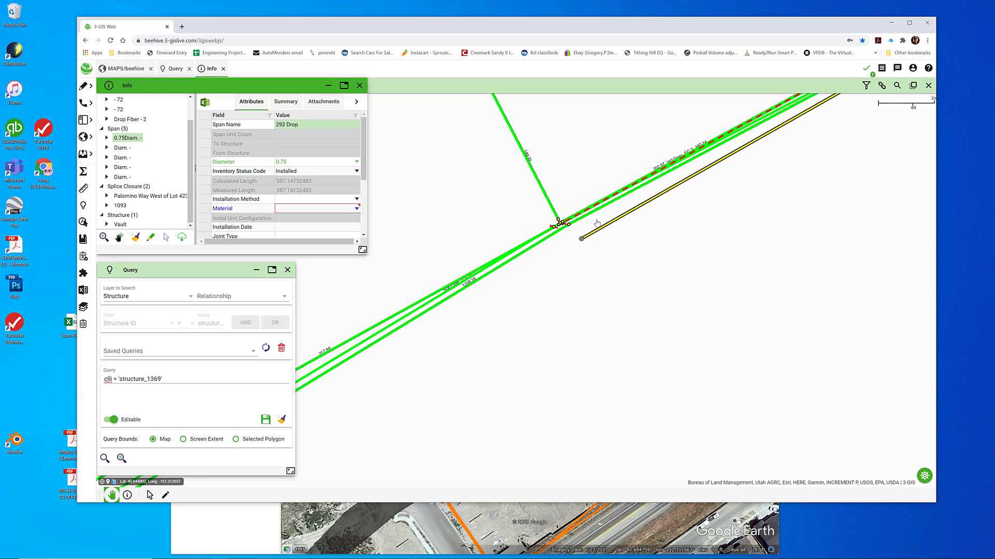
Reshape the 1.25" to FP span running southwest from the vault by moving its vault-end vertex a short distance southeast
{"action": "left_click", "coordinate": [122, 148]}
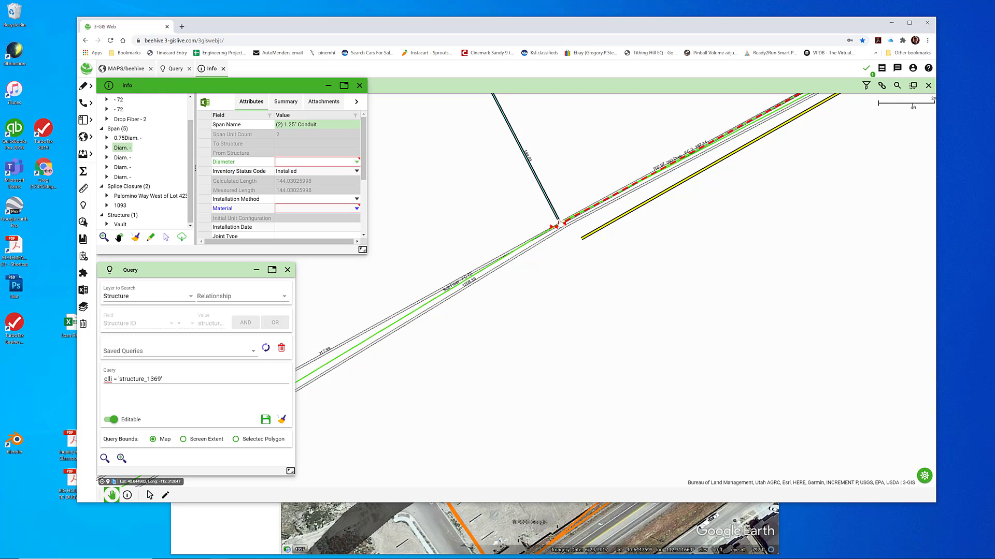
{"action": "left_click", "coordinate": [123, 158]}
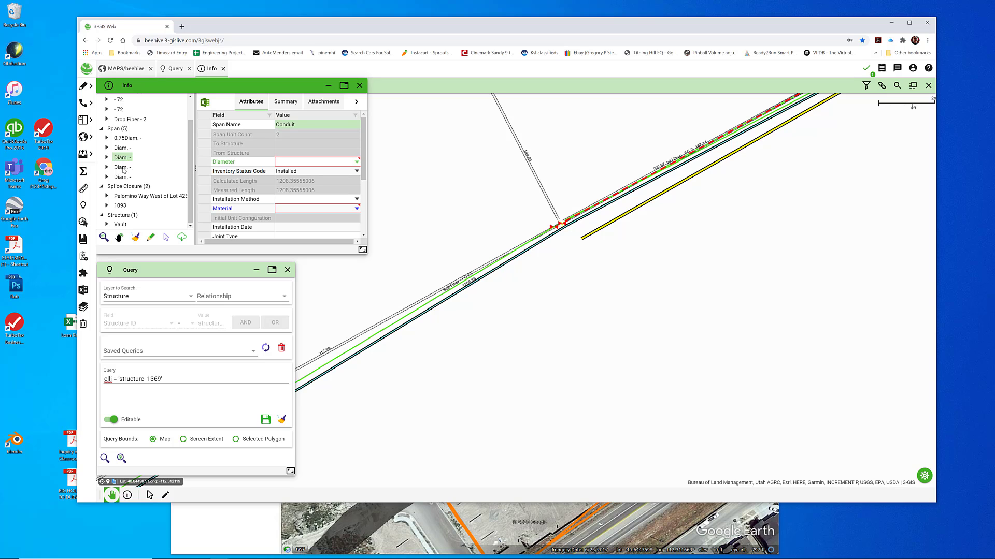
{"action": "left_click", "coordinate": [123, 167]}
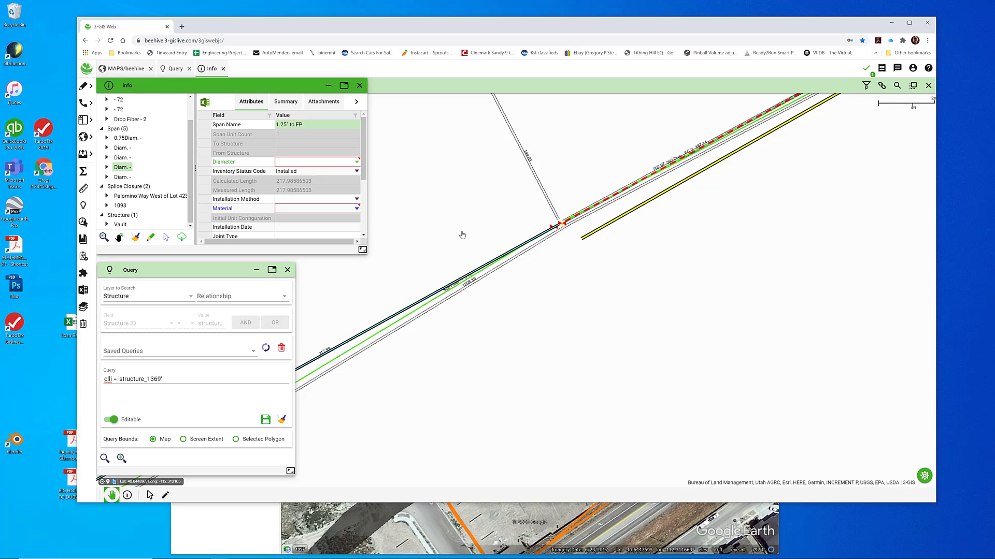
{"action": "right_click", "coordinate": [126, 167]}
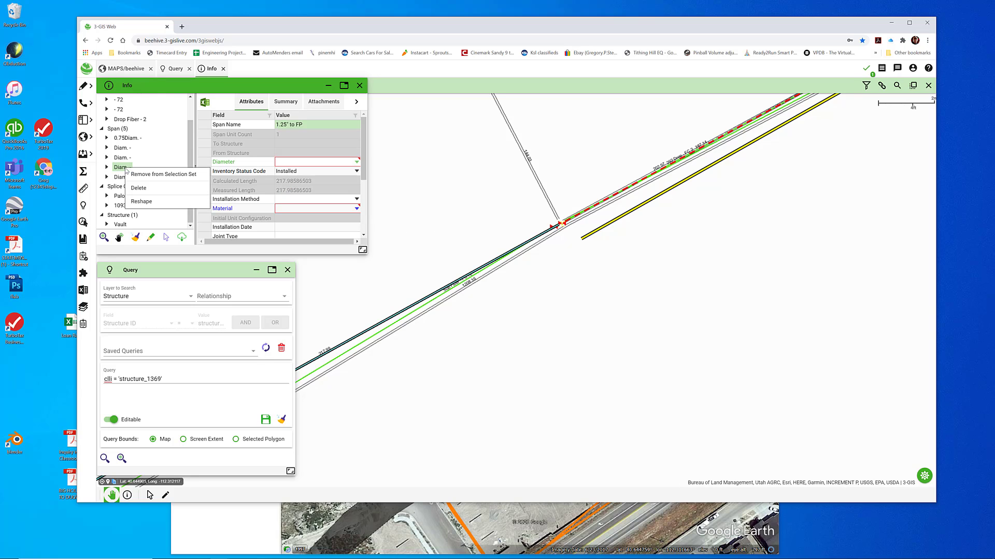
{"action": "left_click", "coordinate": [141, 202]}
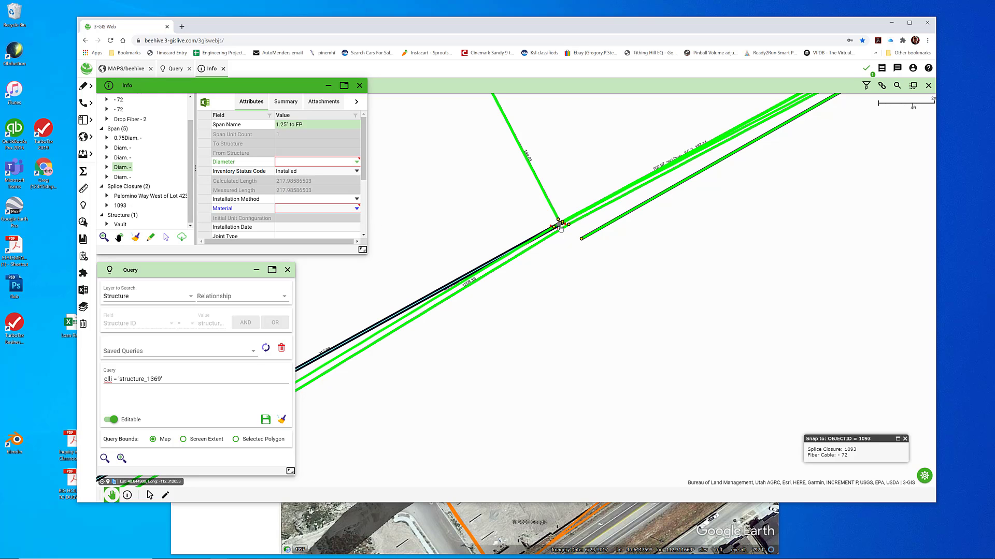
{"action": "mouse_move", "coordinate": [560, 228]}
{"action": "left_mouse_down"}
{"action": "mouse_move", "coordinate": [561, 257]}
{"action": "mouse_move", "coordinate": [564, 246]}
{"action": "left_mouse_up"}
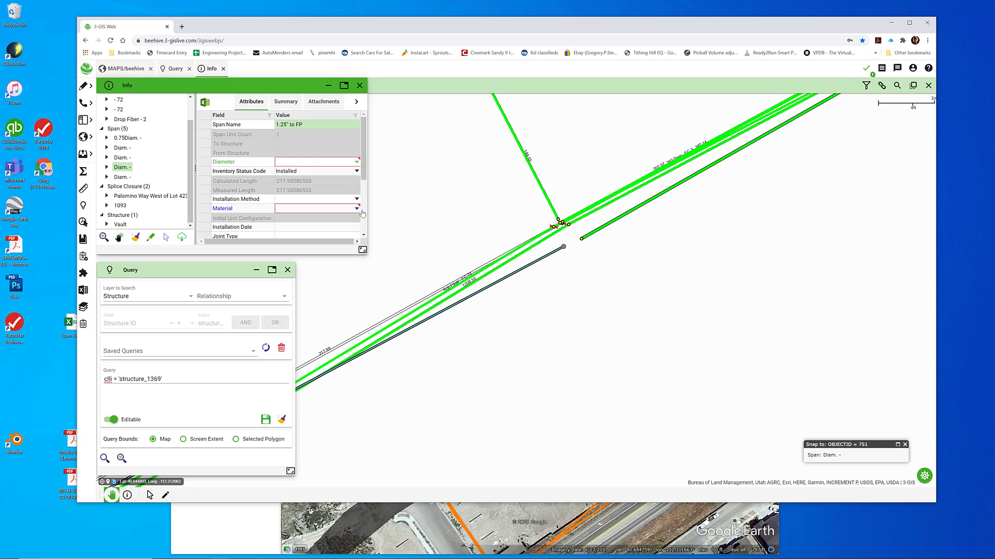
Reshape the 1.25" to FP span running northeast from the vault so its vault-end vertex meets the detached end of the 292 Drop span
{"action": "left_click", "coordinate": [121, 177]}
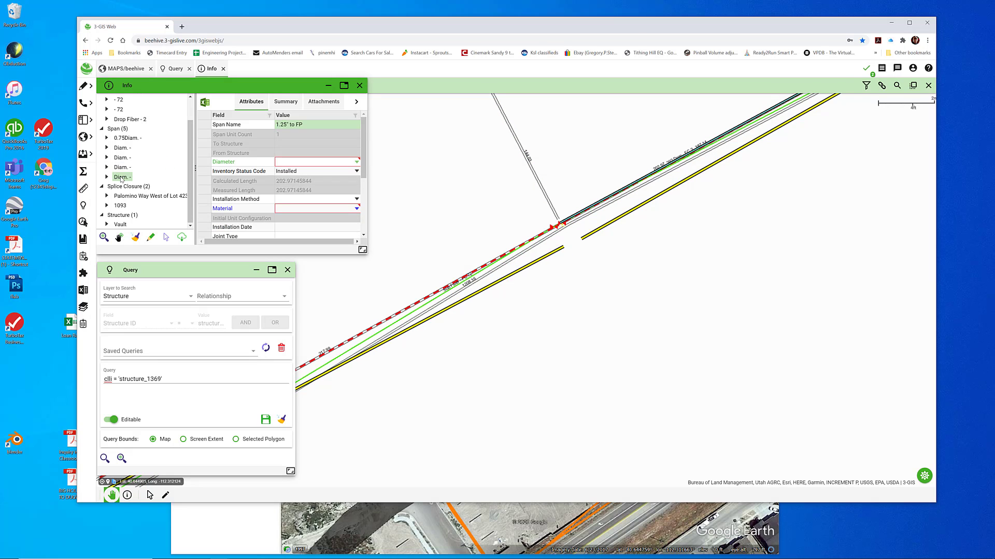
{"action": "right_click", "coordinate": [121, 177]}
{"action": "left_click", "coordinate": [142, 212]}
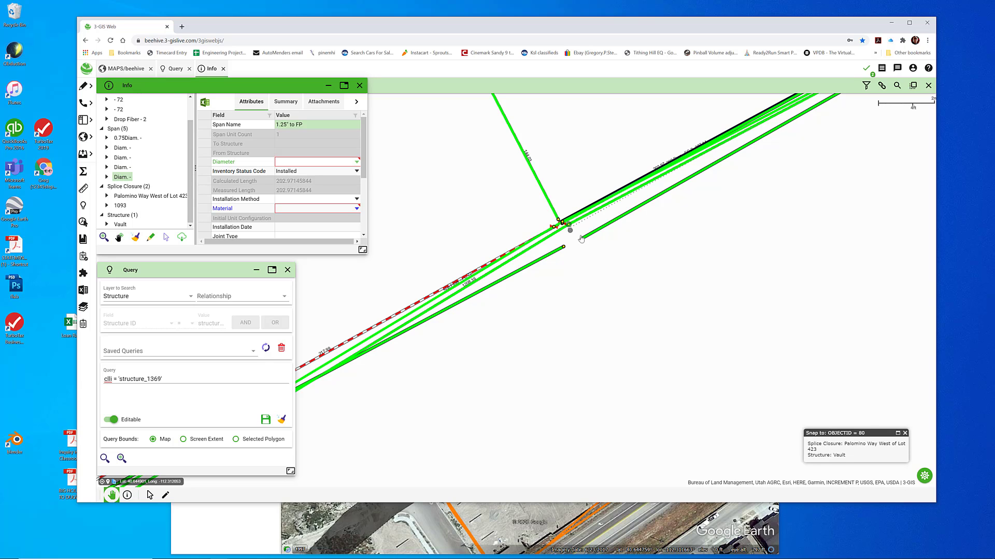
{"action": "left_click_drag", "start_coordinate": [581, 239], "coordinate": [589, 241]}
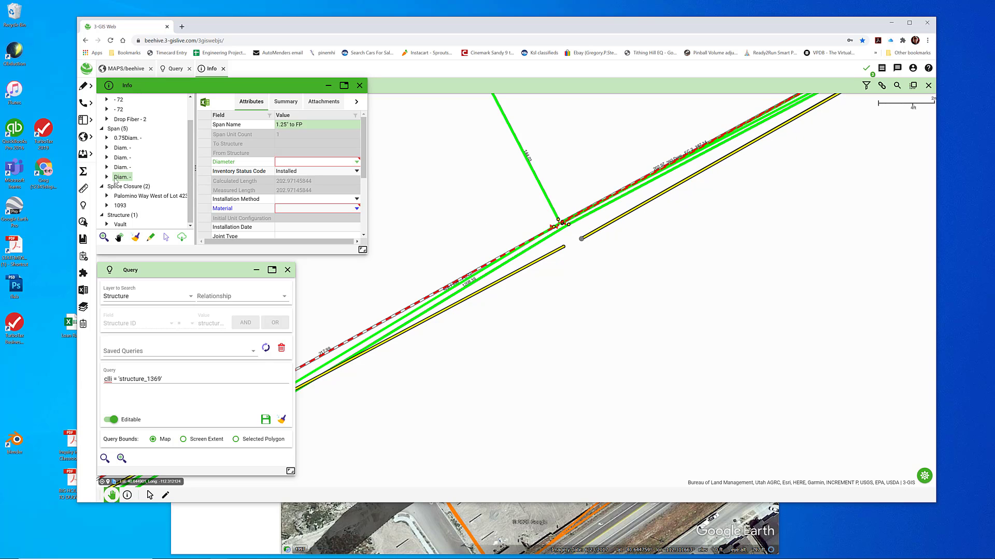
Check both 72-count Sub Fiber cables at the vault and commit the pending span reshapes
{"action": "scroll", "coordinate": [114, 127], "scroll_direction": "up", "scroll_amount": 2}
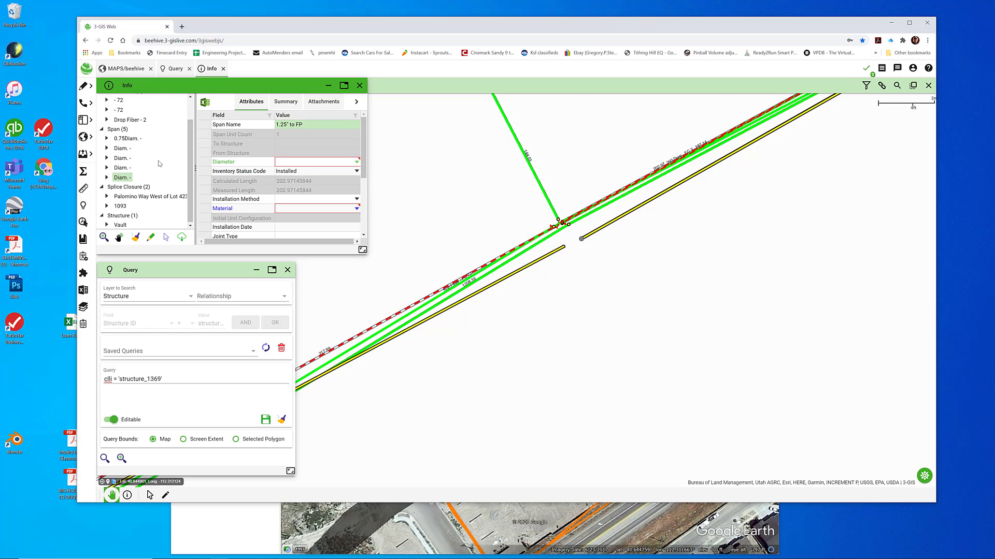
{"action": "left_click", "coordinate": [119, 128]}
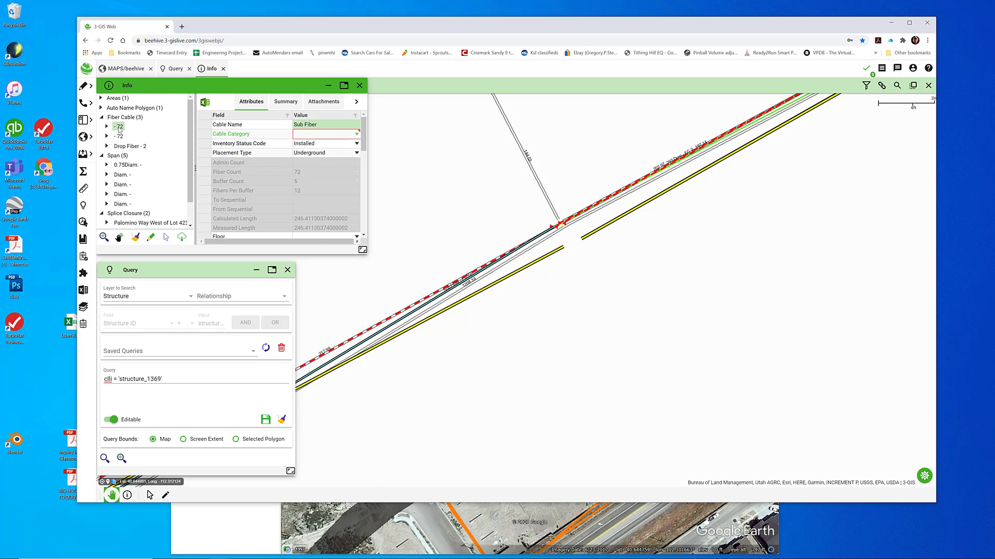
{"action": "left_click", "coordinate": [119, 137]}
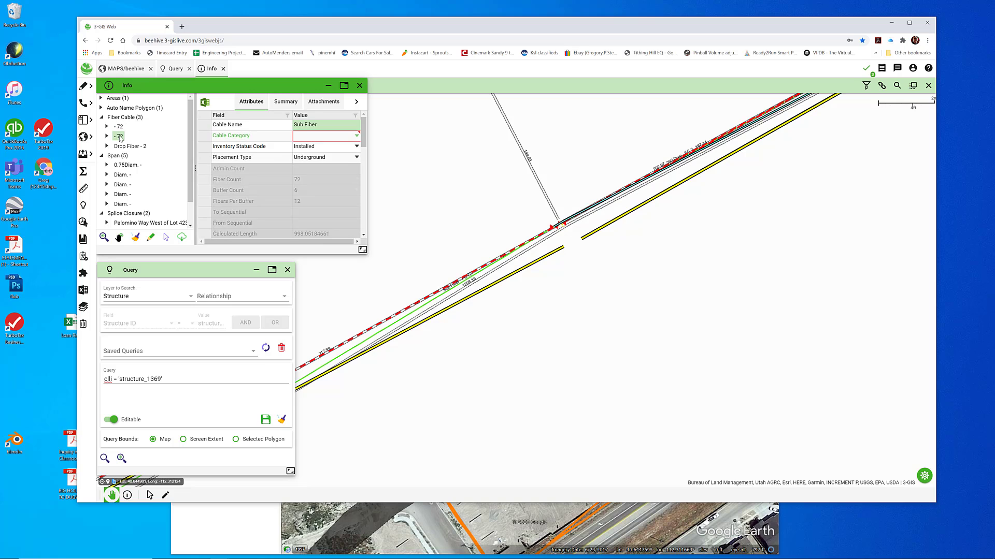
{"action": "left_click", "coordinate": [869, 70]}
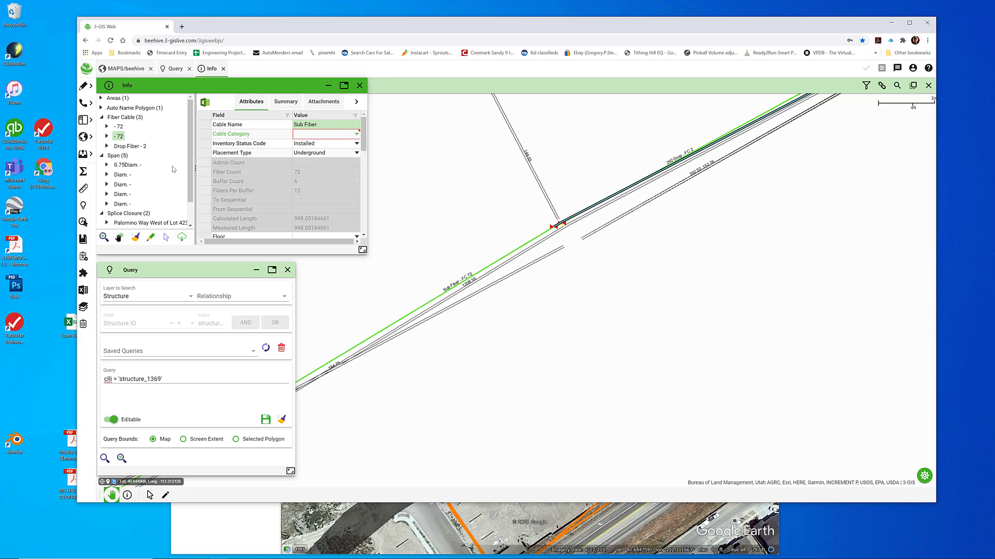
Check the 72-count cable southwest of the vault and the attributes of the Palomino Way West of Lot 423 splice closure
{"action": "scroll", "coordinate": [190, 156], "scroll_direction": "down", "scroll_amount": 1}
{"action": "scroll", "coordinate": [189, 155], "scroll_direction": "up", "scroll_amount": 1}
{"action": "left_click", "coordinate": [120, 127]}
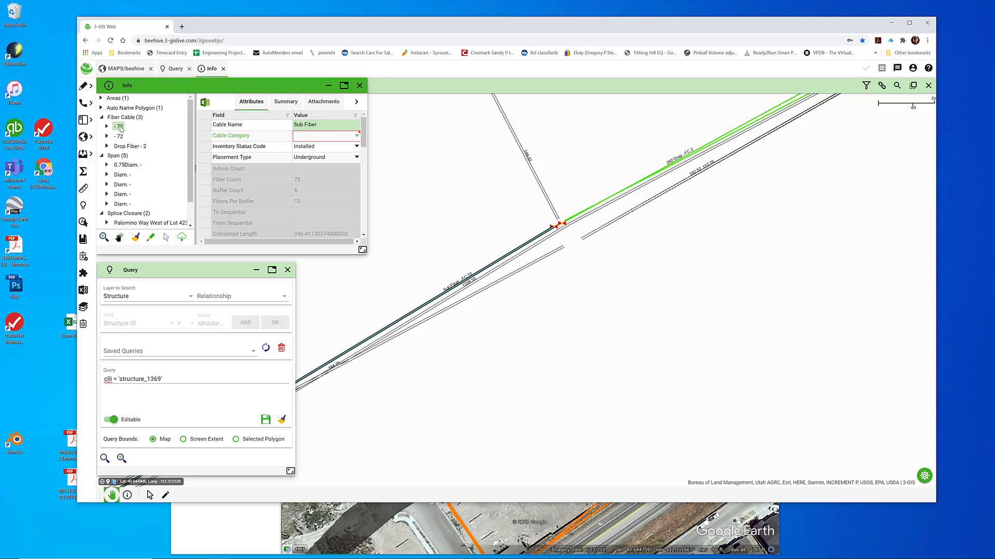
{"action": "scroll", "coordinate": [138, 190], "scroll_direction": "down", "scroll_amount": 3}
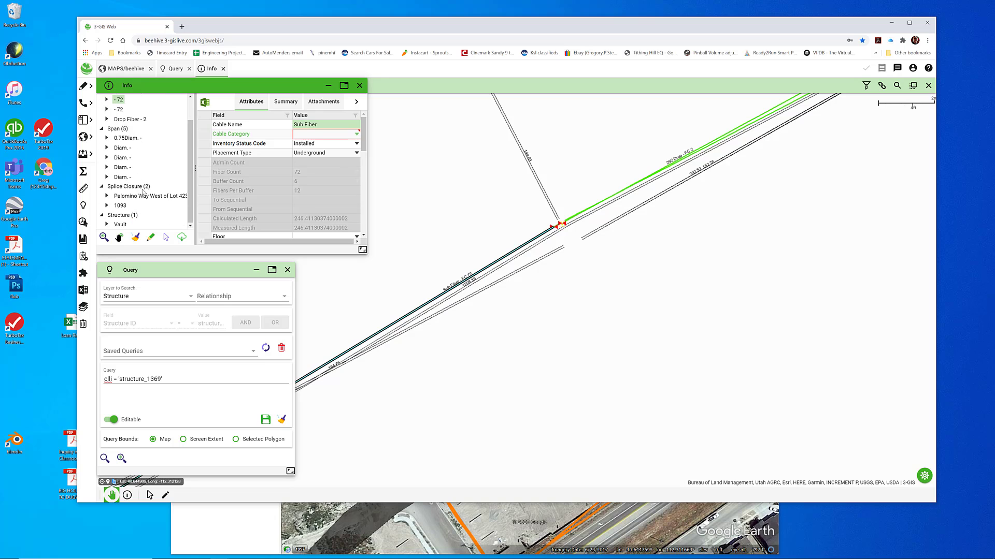
{"action": "left_click", "coordinate": [127, 196]}
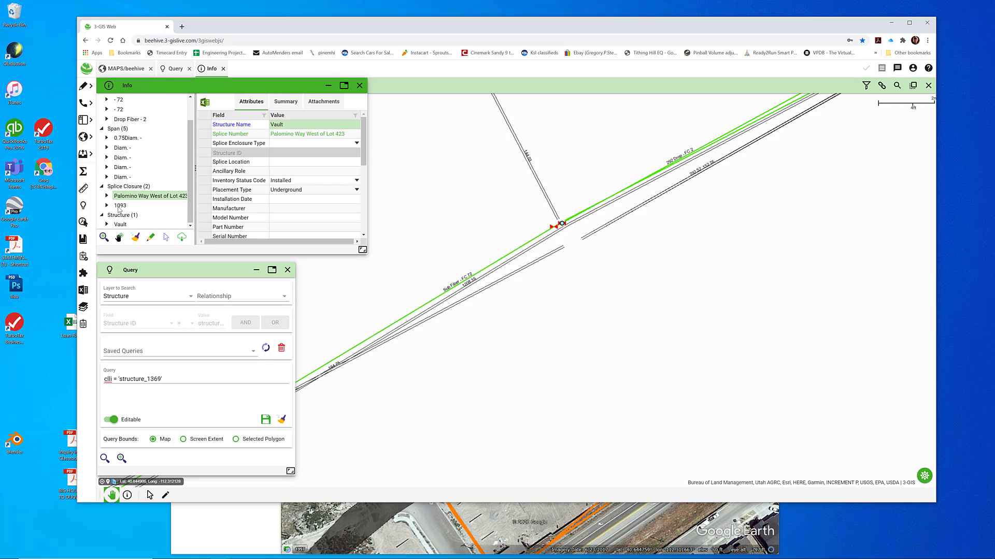
Move the test splice closure 1093 onto the vault together with both coincident 72-count cables, and commit the edit
{"action": "left_click", "coordinate": [119, 206]}
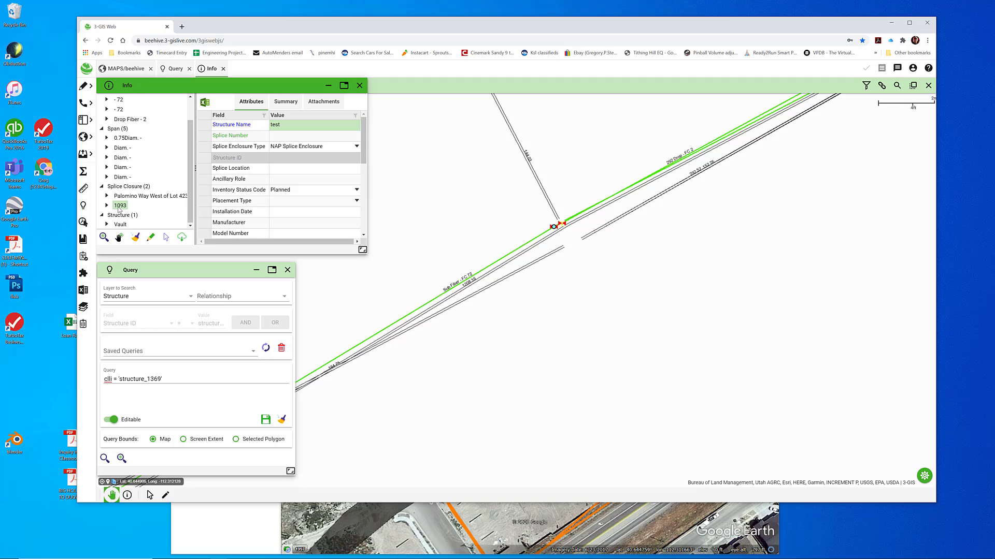
{"action": "left_click", "coordinate": [151, 238]}
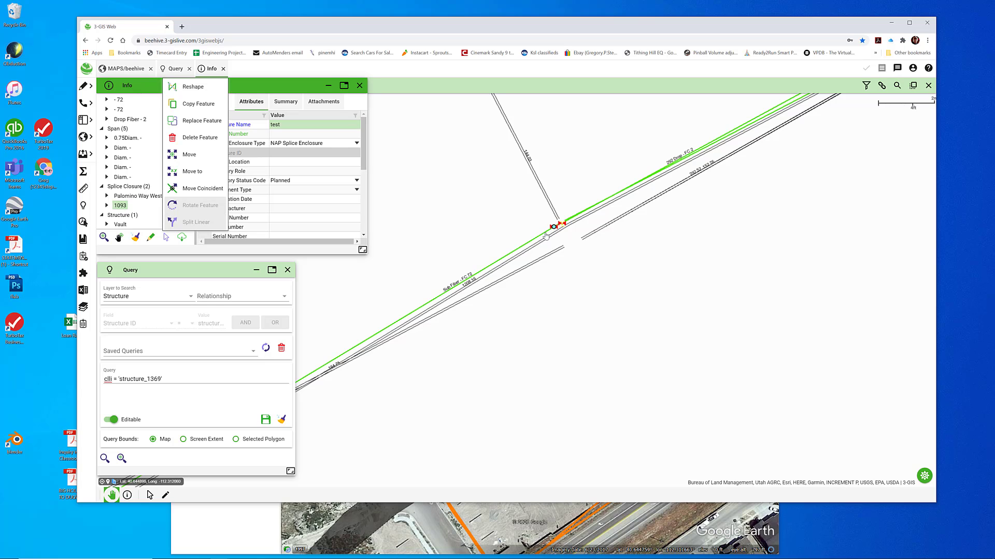
{"action": "left_click", "coordinate": [190, 191]}
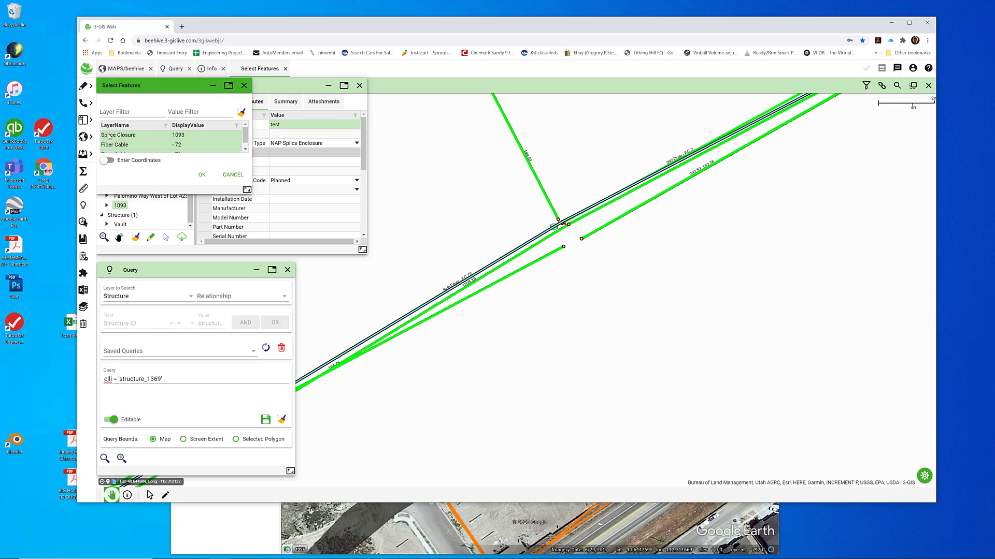
{"action": "left_click_drag", "start_coordinate": [245, 135], "coordinate": [247, 143]}
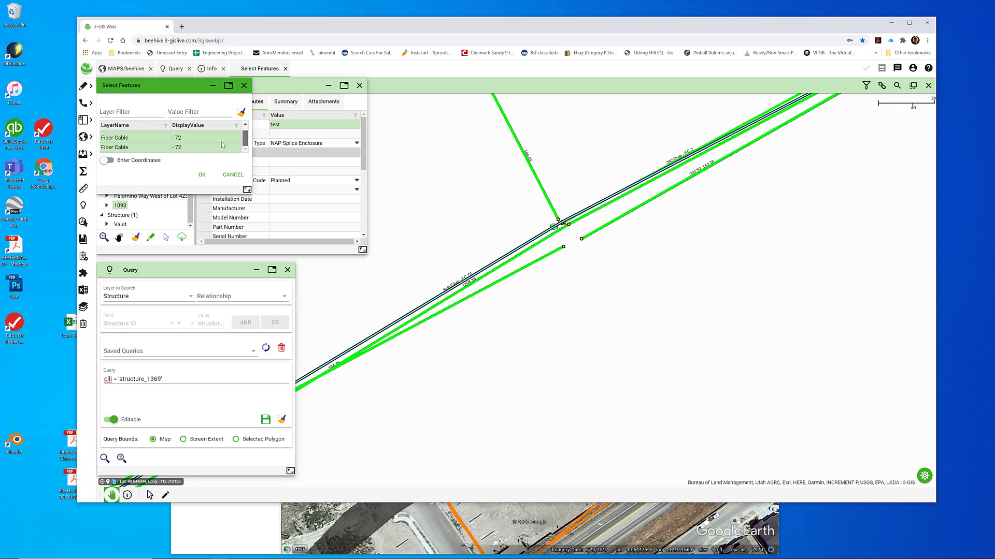
{"action": "left_click", "coordinate": [203, 175]}
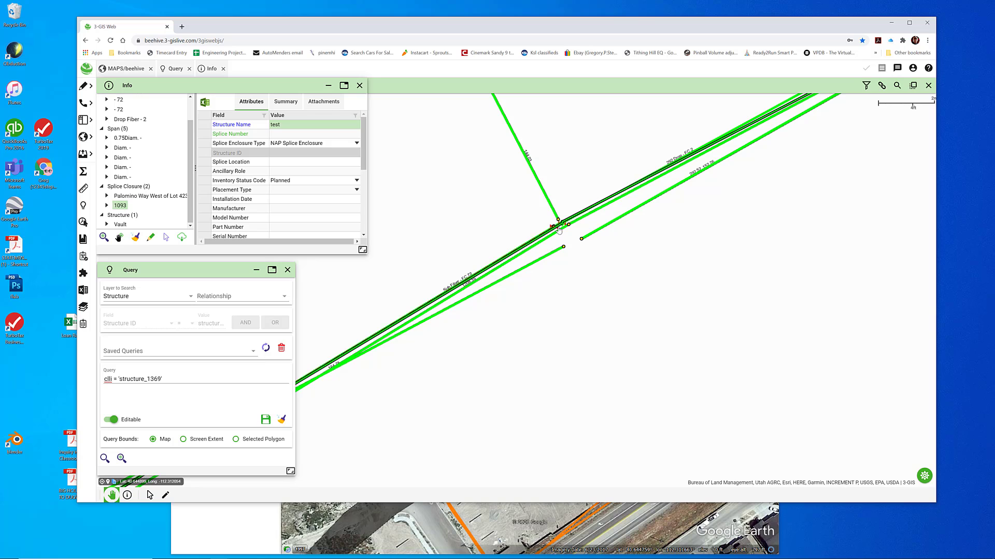
{"action": "left_click_drag", "start_coordinate": [553, 206], "coordinate": [562, 224]}
{"action": "mouse_move", "coordinate": [563, 225]}
{"action": "left_mouse_down"}
{"action": "mouse_move", "coordinate": [528, 203]}
{"action": "mouse_move", "coordinate": [563, 226]}
{"action": "left_mouse_up"}
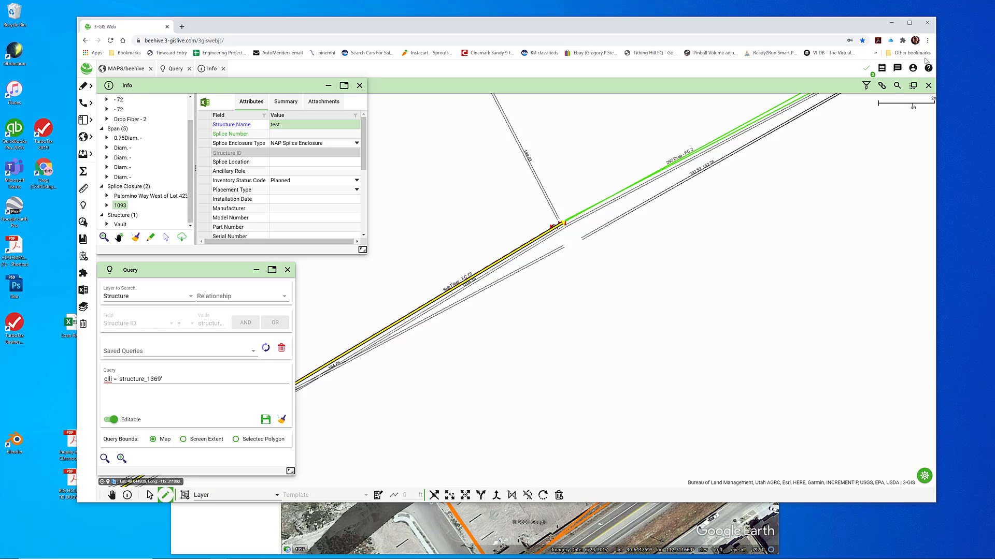
{"action": "left_click", "coordinate": [864, 70]}
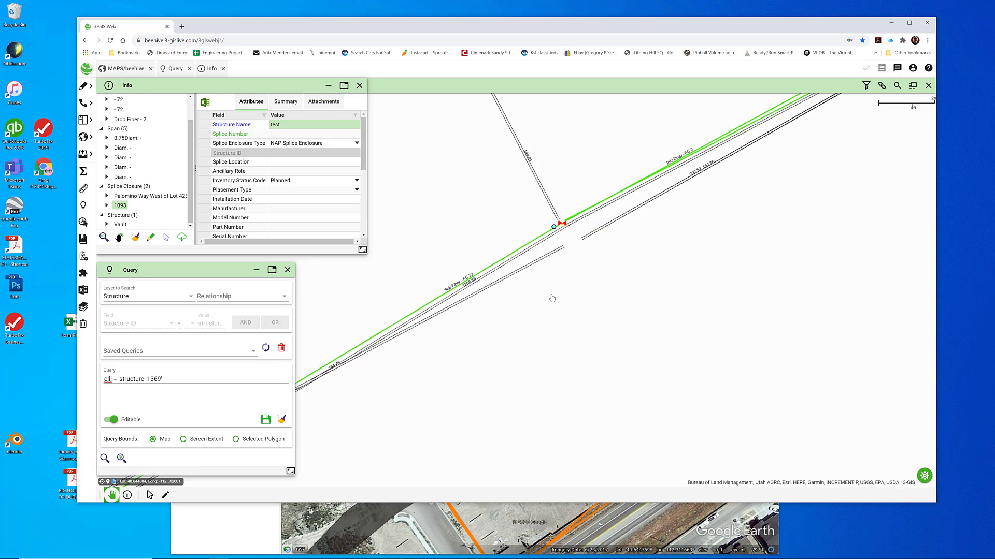
Reshape the (2) 1.25" Conduit span by moving its vault-end vertex a short distance north of the vault, and commit the edit
{"action": "left_click", "coordinate": [121, 178]}
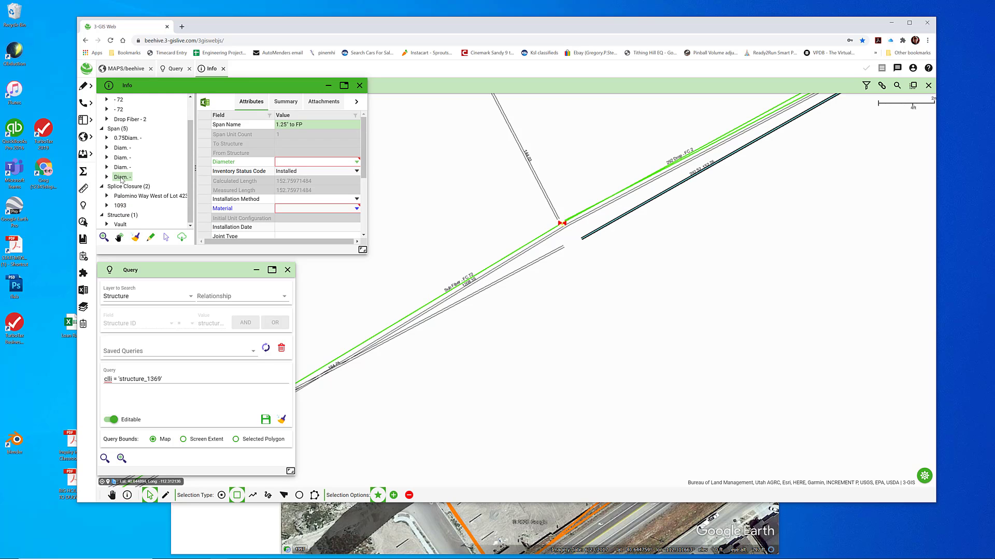
{"action": "left_click", "coordinate": [122, 167]}
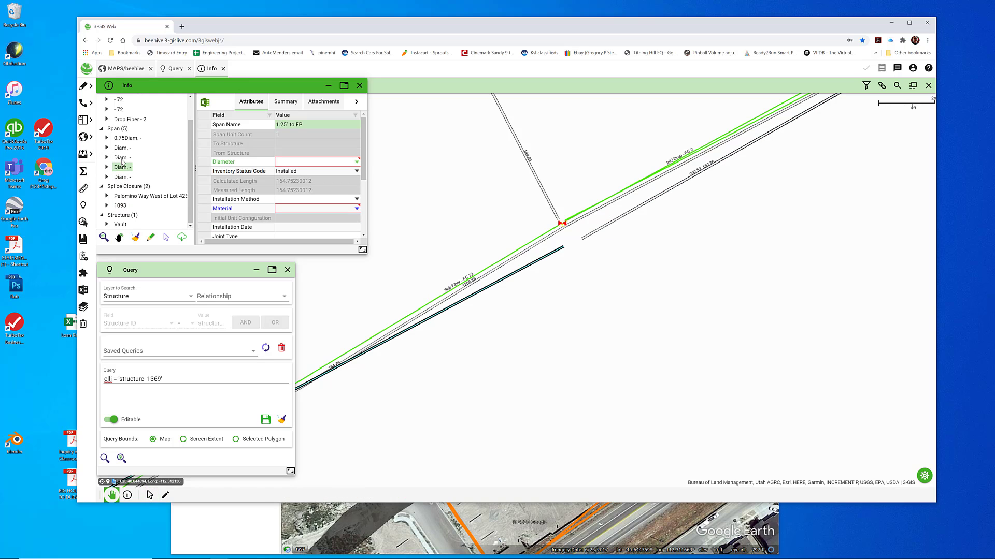
{"action": "left_click", "coordinate": [121, 157]}
{"action": "left_click", "coordinate": [120, 149]}
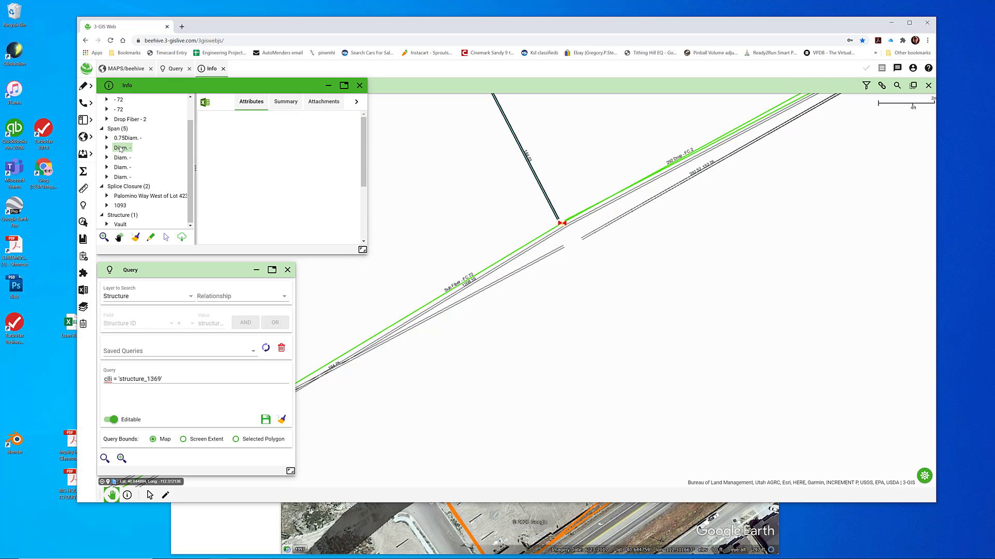
{"action": "right_click", "coordinate": [125, 151]}
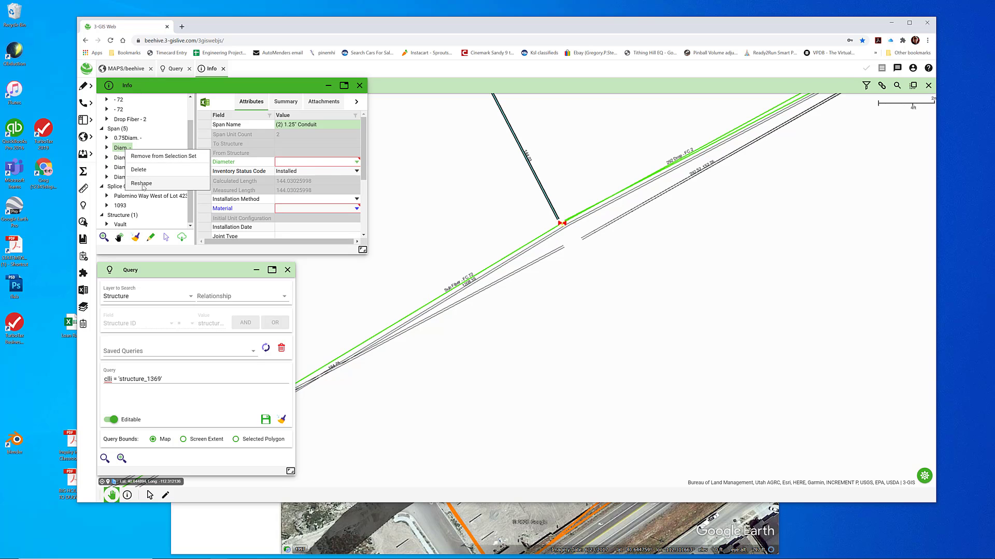
{"action": "left_click", "coordinate": [142, 184]}
{"action": "left_click_drag", "start_coordinate": [559, 221], "coordinate": [562, 187]}
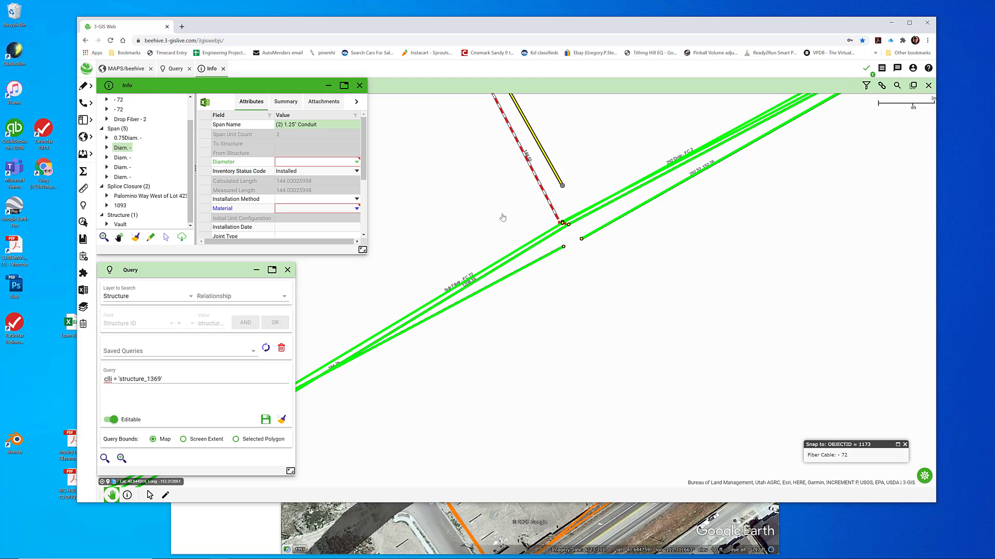
{"action": "left_click", "coordinate": [885, 67]}
{"action": "left_click", "coordinate": [867, 68]}
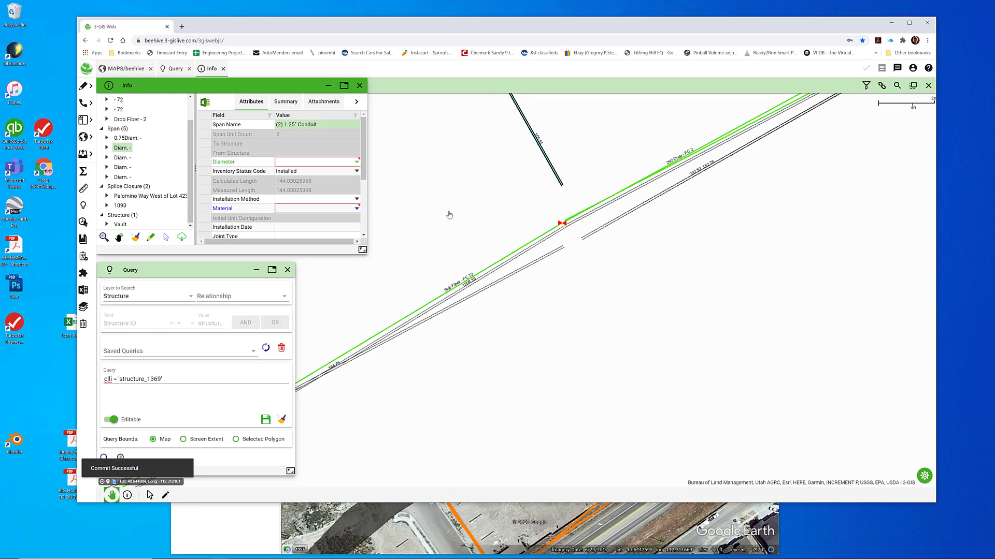
Compare the vault's attributes with the structure name and ID on splice closure 1093 and the Palomino Way West of Lot 423 closure
{"action": "left_click", "coordinate": [120, 224]}
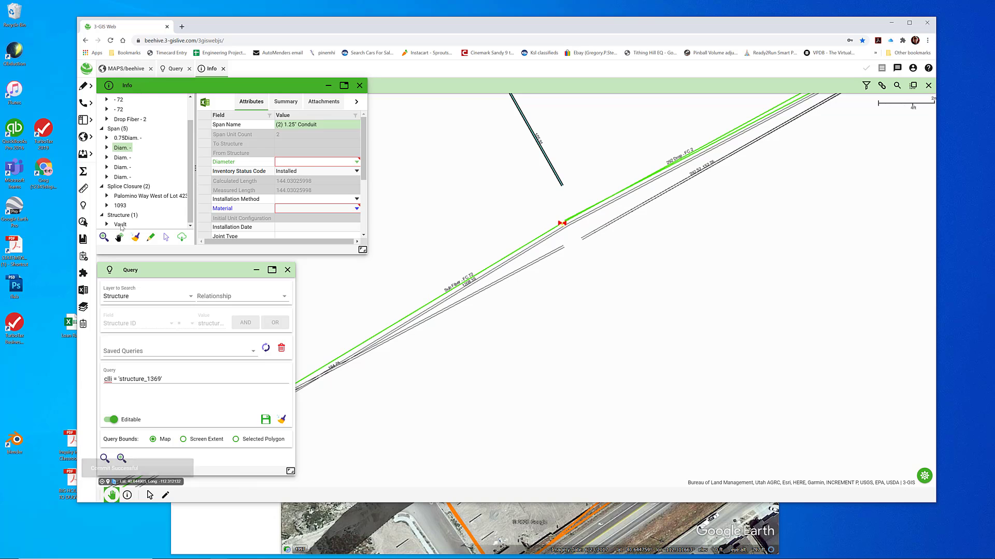
{"action": "left_click", "coordinate": [120, 206]}
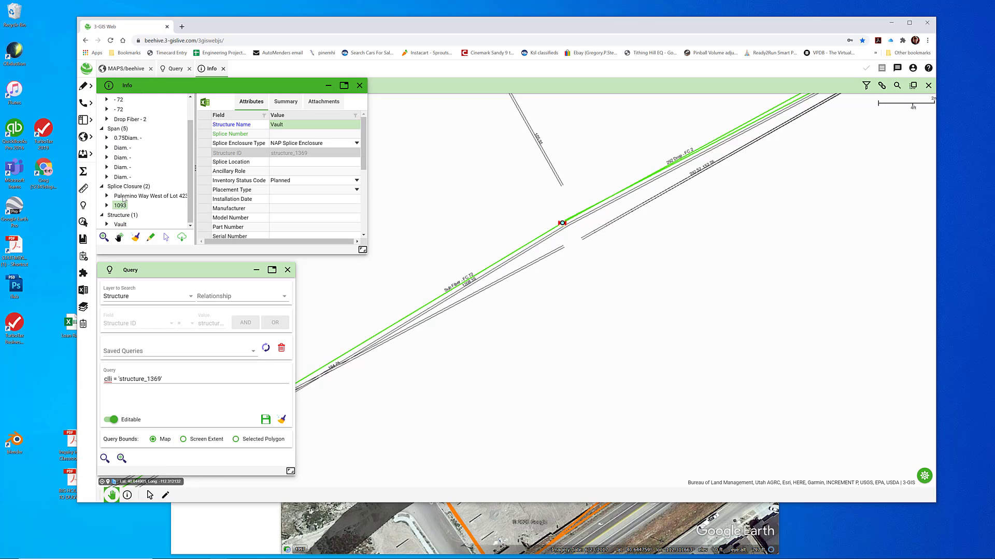
{"action": "left_click", "coordinate": [124, 197]}
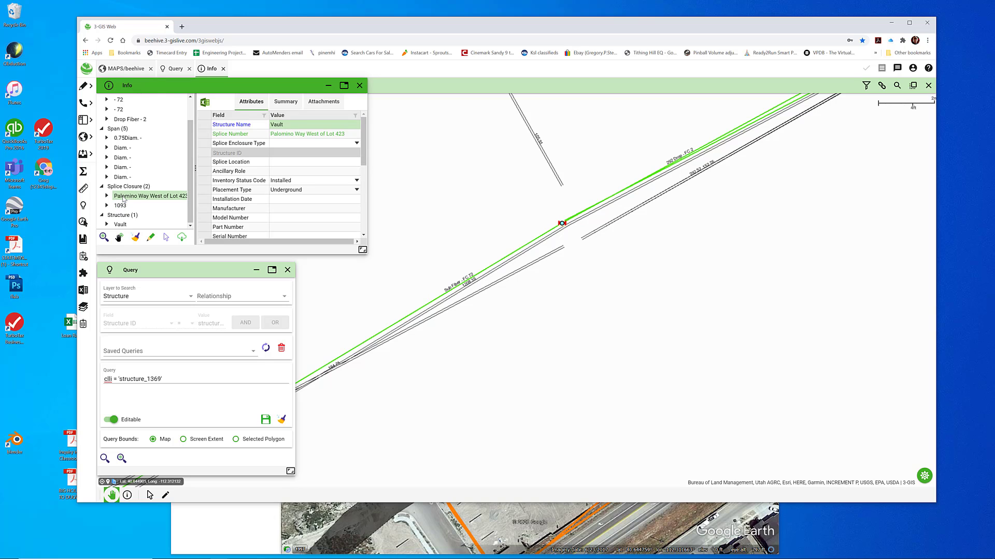
{"action": "left_click", "coordinate": [121, 206]}
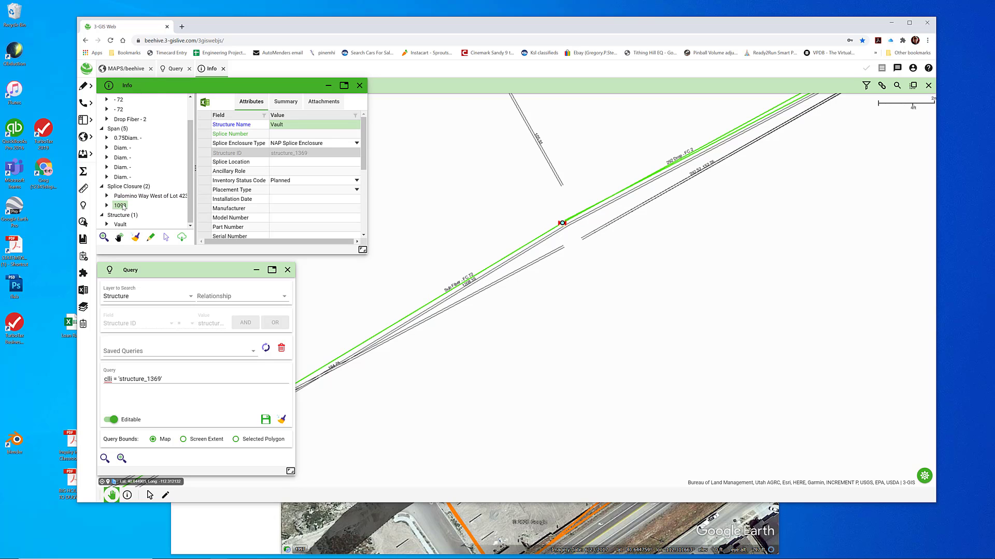
{"action": "left_click", "coordinate": [125, 197]}
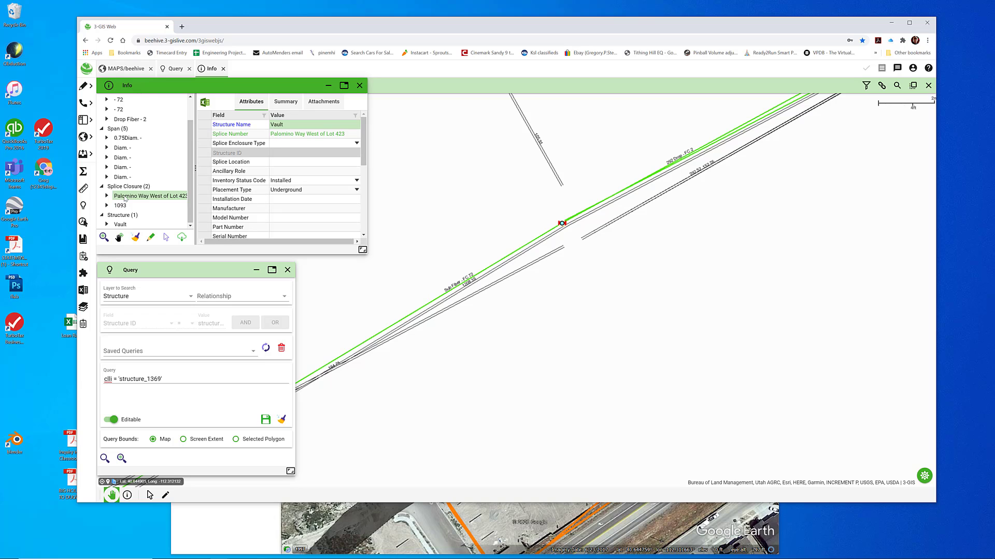
{"action": "left_click", "coordinate": [121, 224]}
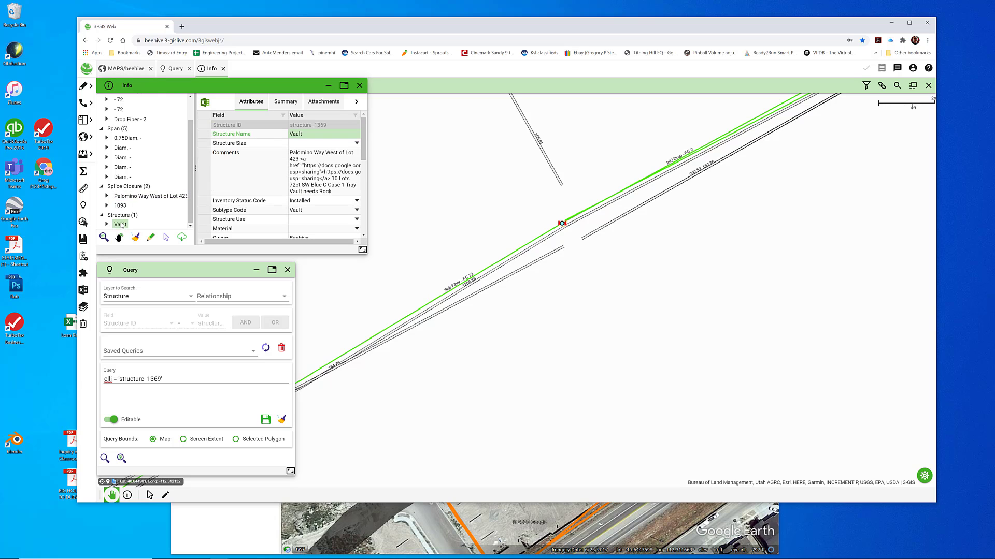
Check the attributes of splice closure 1093 against those of the Palomino Way West of Lot 423 closure
{"action": "left_click", "coordinate": [122, 207]}
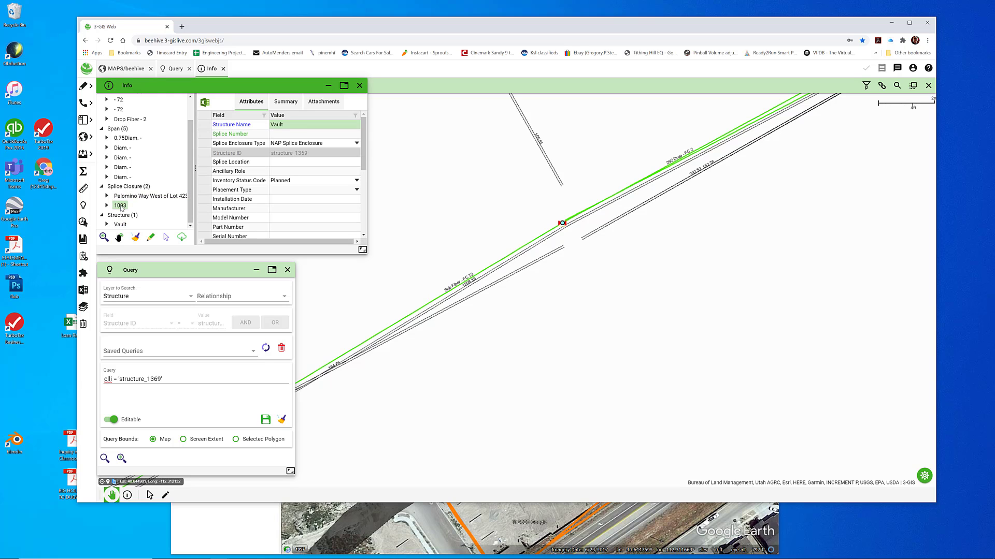
{"action": "left_click", "coordinate": [124, 197]}
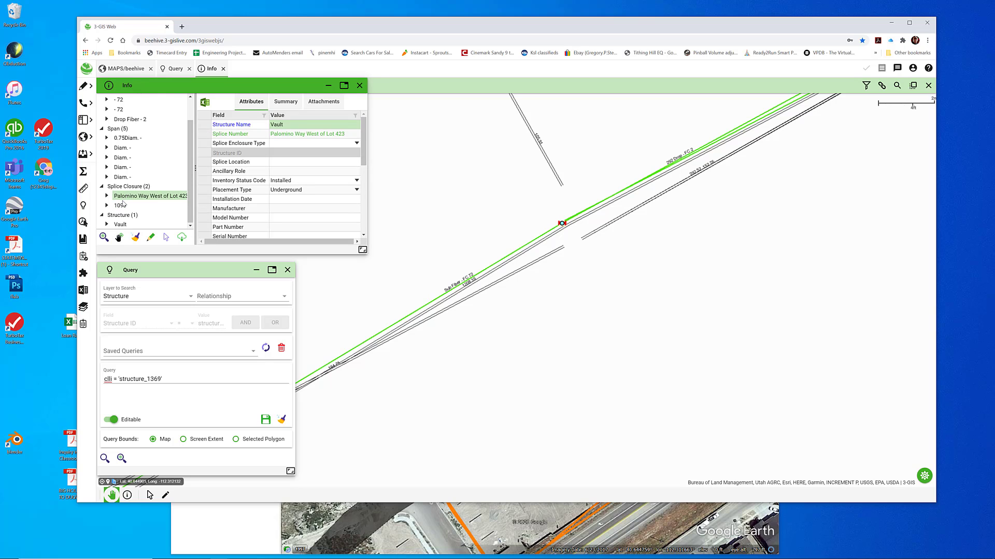
{"action": "left_click", "coordinate": [124, 207]}
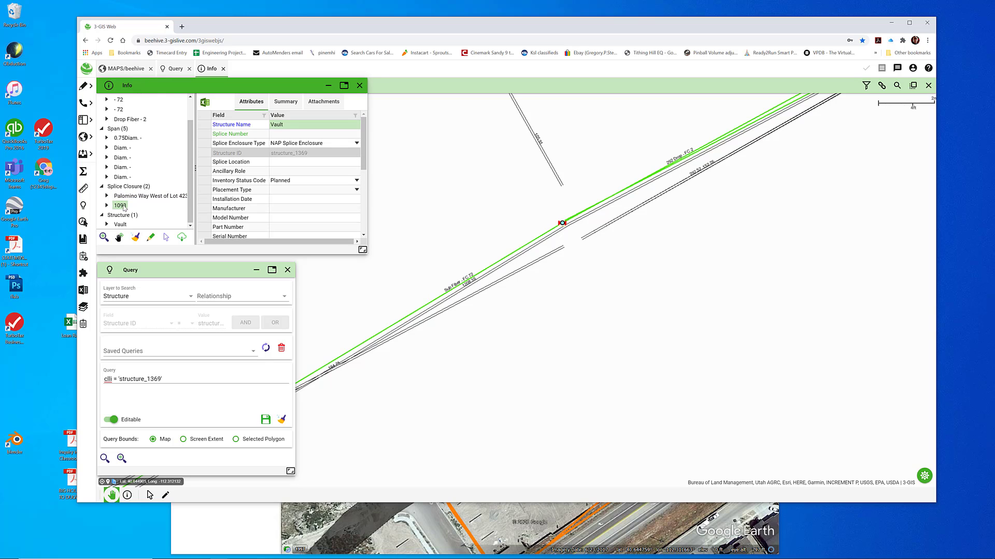
{"action": "right_click", "coordinate": [124, 207]}
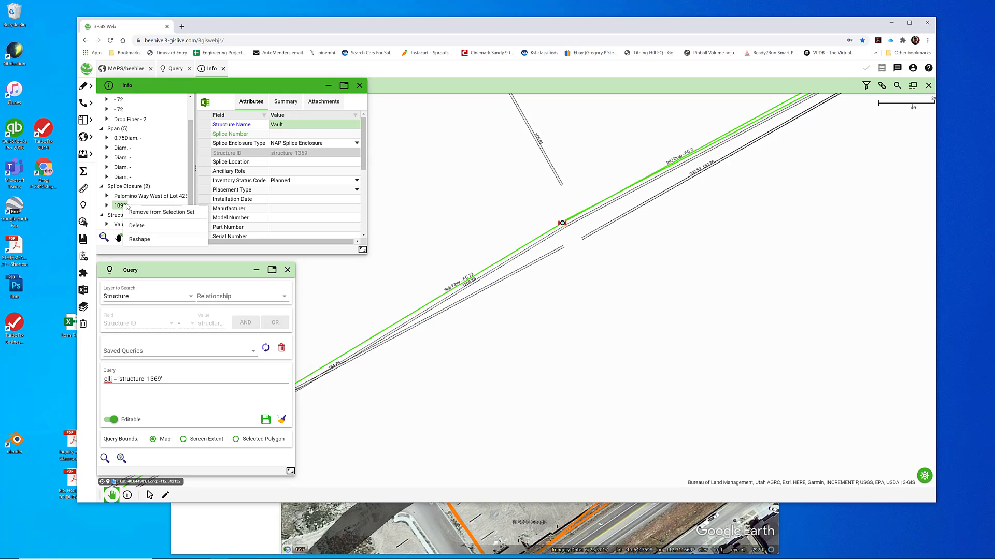
{"action": "left_click", "coordinate": [119, 206]}
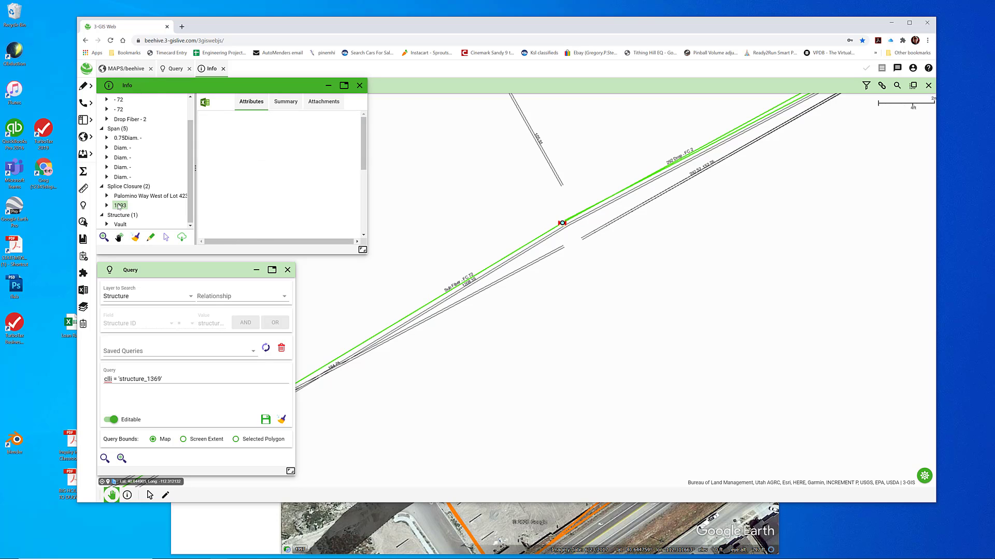
{"action": "left_click", "coordinate": [166, 237]}
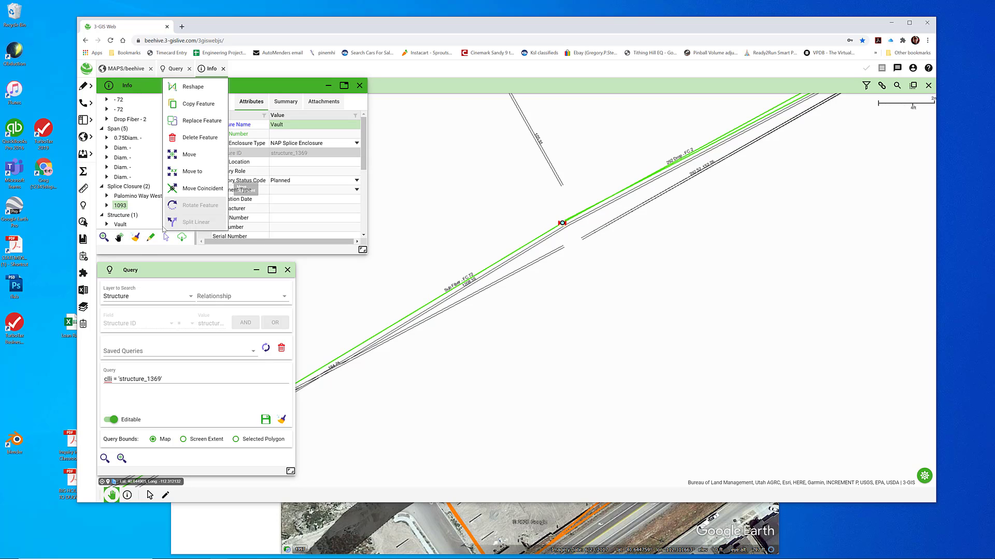
{"action": "left_click", "coordinate": [190, 188]}
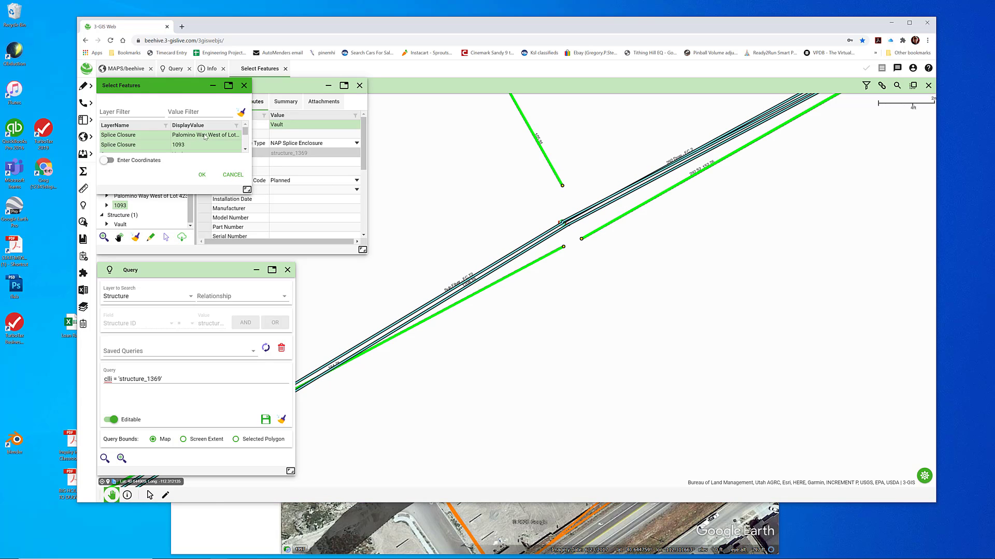
{"action": "mouse_move", "coordinate": [247, 131]}
{"action": "left_mouse_down"}
{"action": "mouse_move", "coordinate": [252, 147]}
{"action": "mouse_move", "coordinate": [247, 123]}
{"action": "left_mouse_up"}
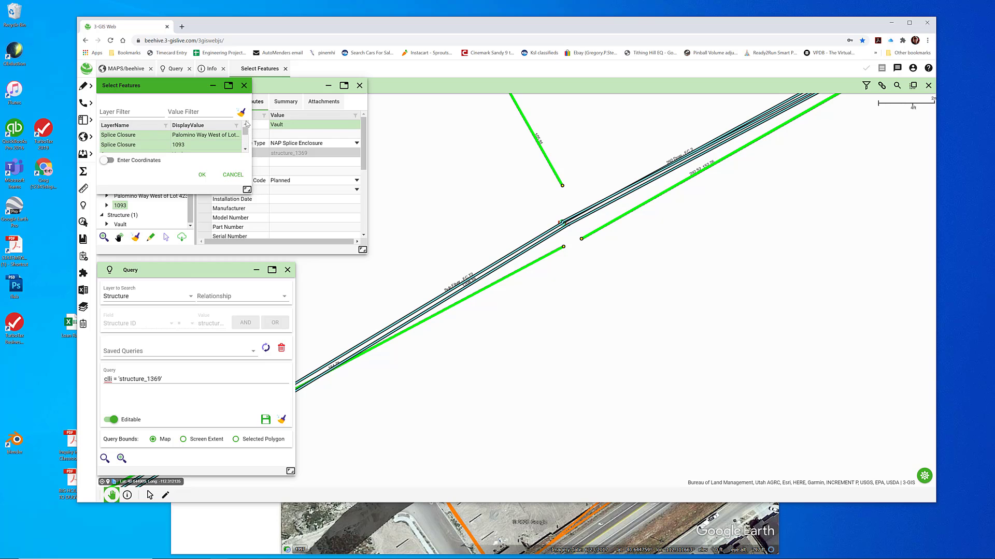
{"action": "left_click", "coordinate": [233, 175]}
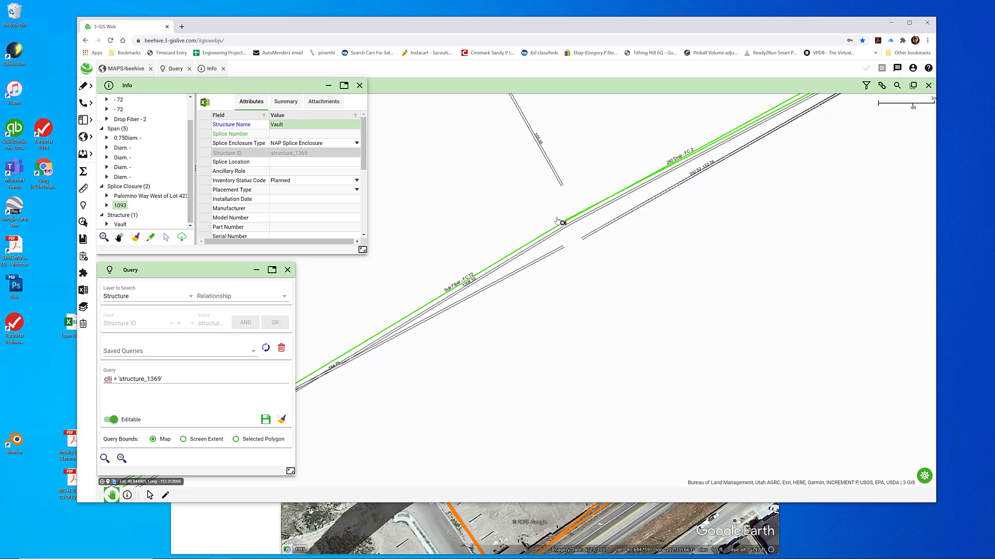
Copy the splice number Palomino Way West of Lot 423 from the installed closure into the Splice Number of closure 1093
{"action": "left_click", "coordinate": [134, 197]}
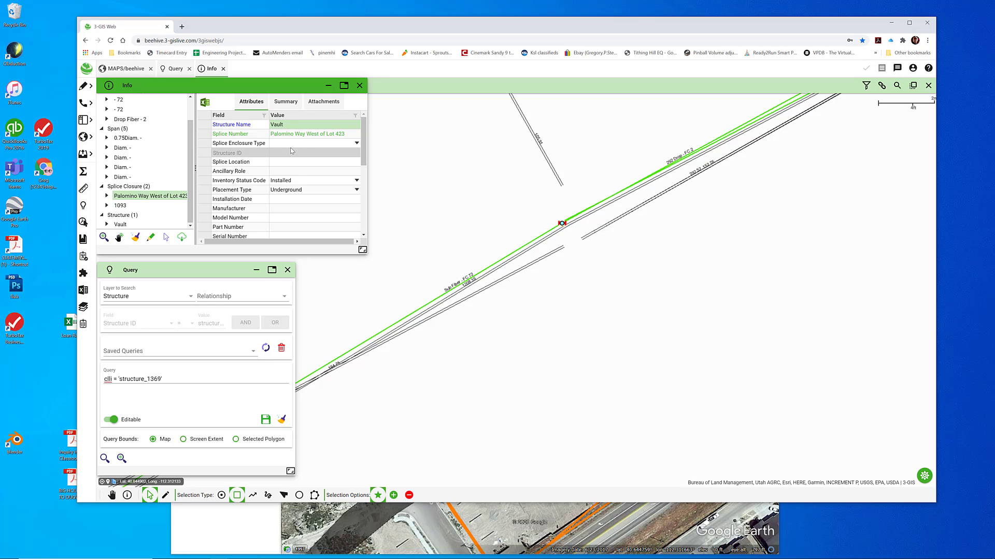
{"action": "left_click", "coordinate": [121, 207]}
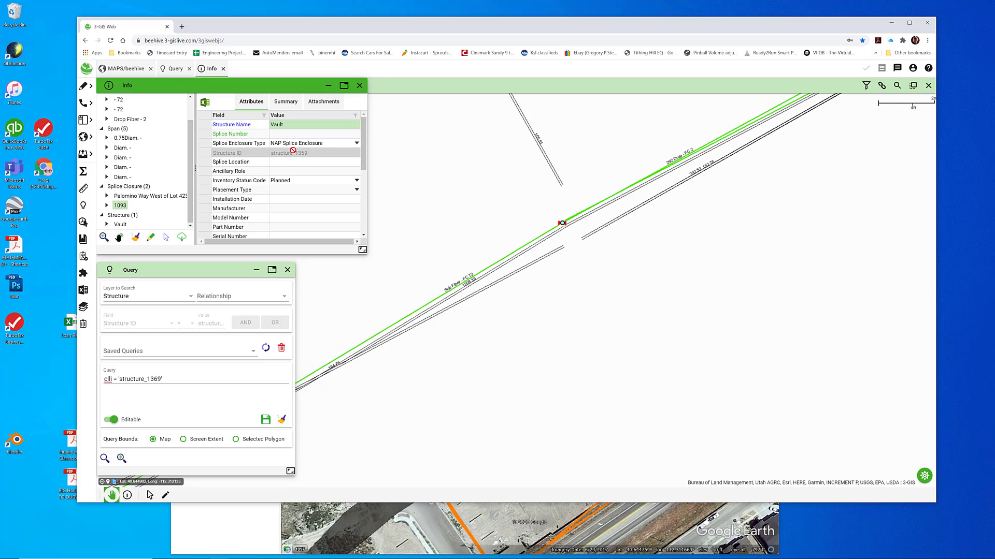
{"action": "left_click", "coordinate": [121, 197]}
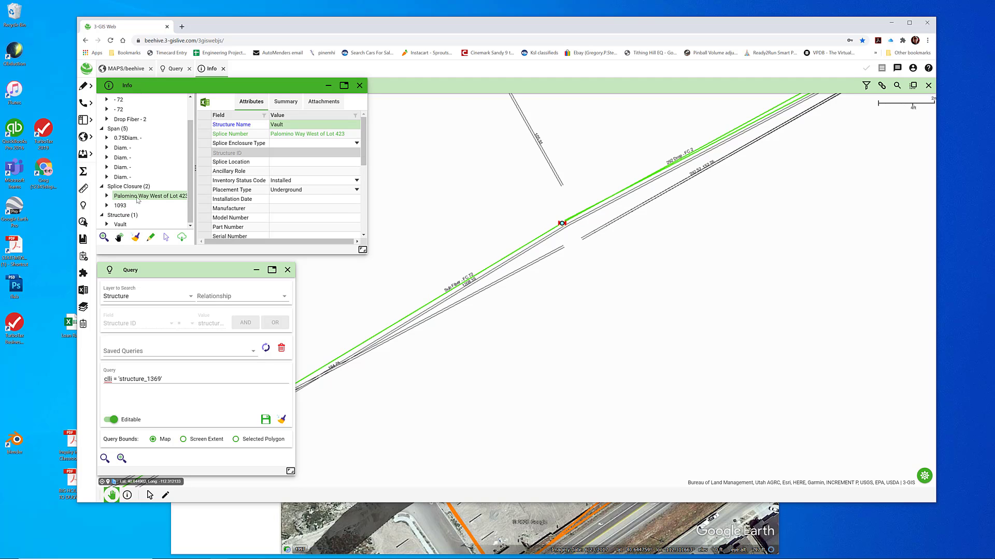
{"action": "left_click", "coordinate": [272, 136]}
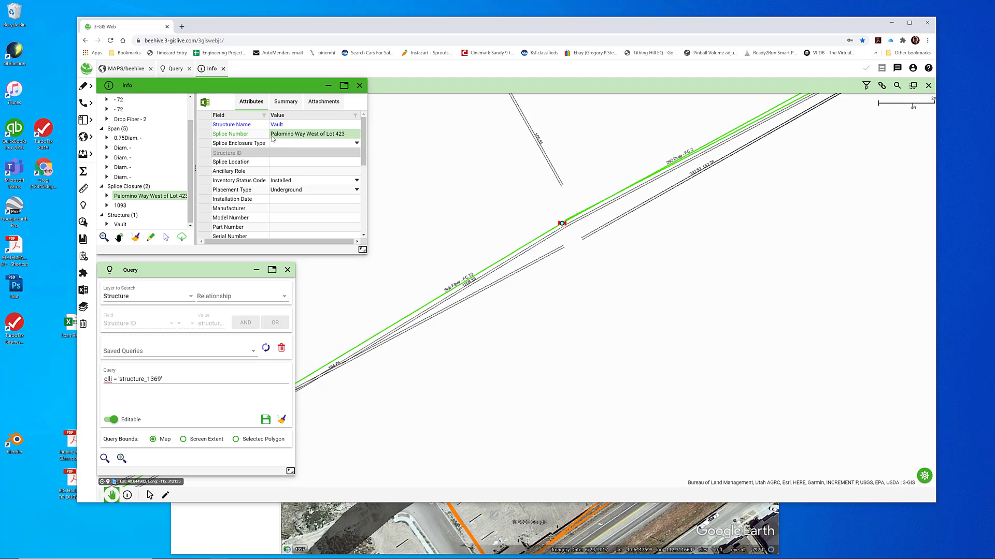
{"action": "right_click", "coordinate": [275, 137]}
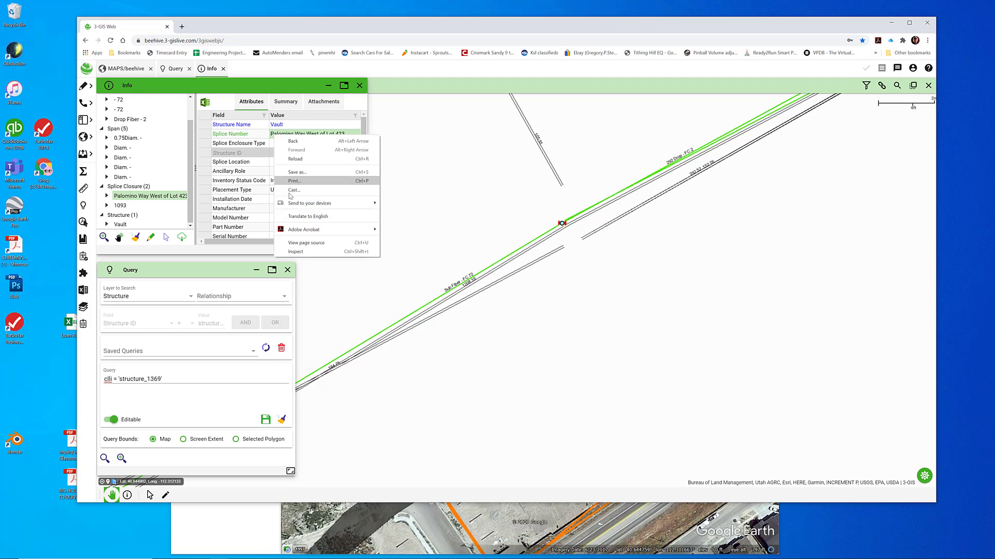
{"action": "double_click", "coordinate": [333, 134]}
{"action": "key", "text": "ctrl+c"}
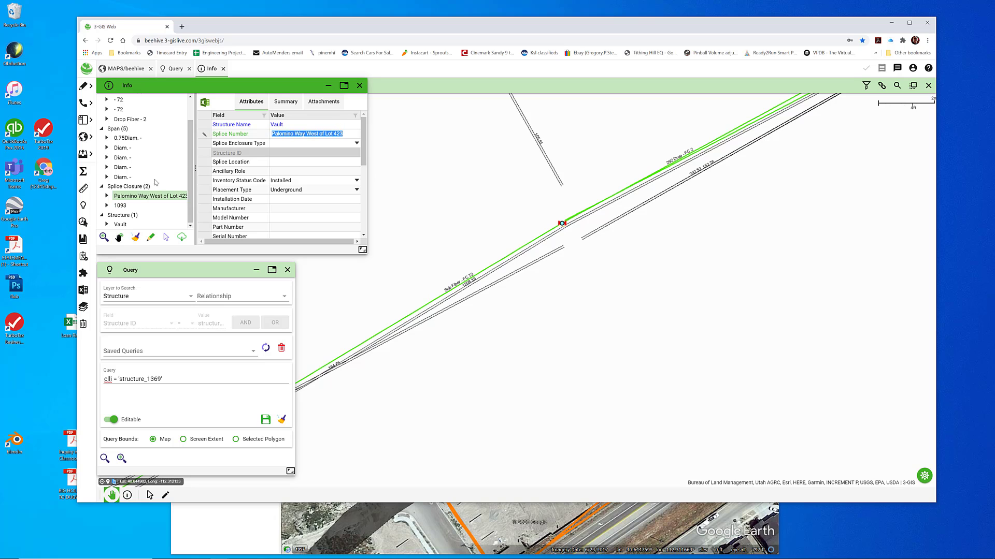
{"action": "left_click", "coordinate": [121, 205]}
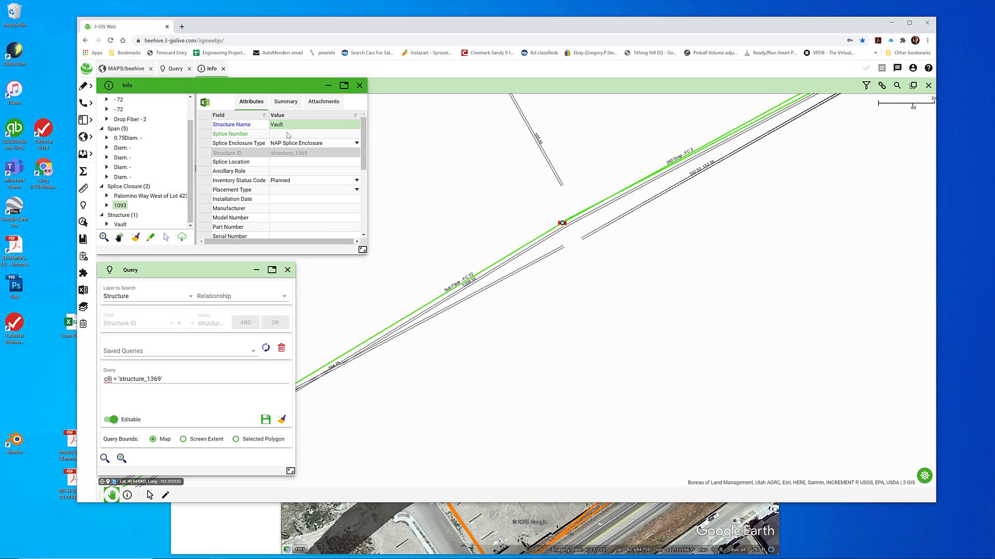
{"action": "left_click", "coordinate": [290, 136]}
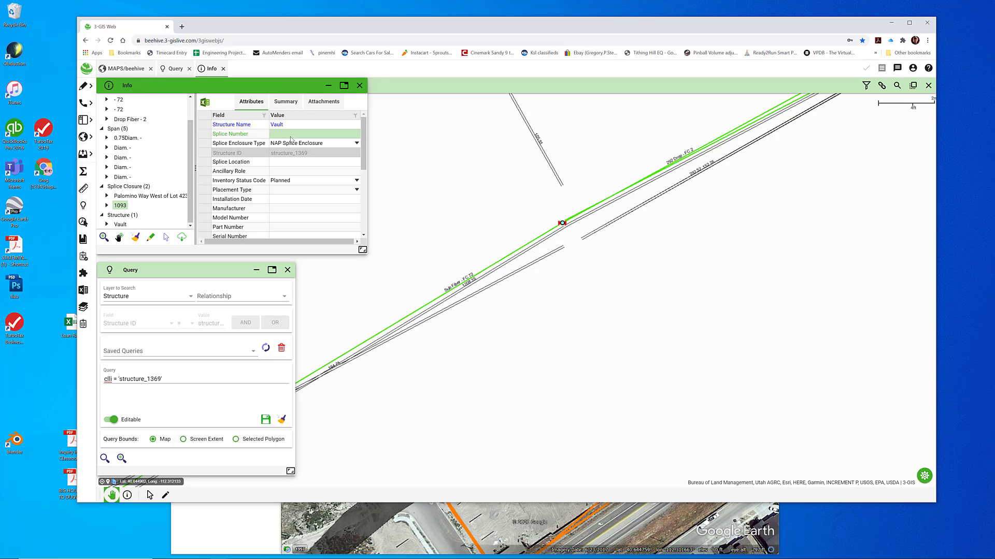
{"action": "left_click", "coordinate": [286, 136]}
{"action": "key", "text": "ctrl+v"}
{"action": "left_click", "coordinate": [286, 143]}
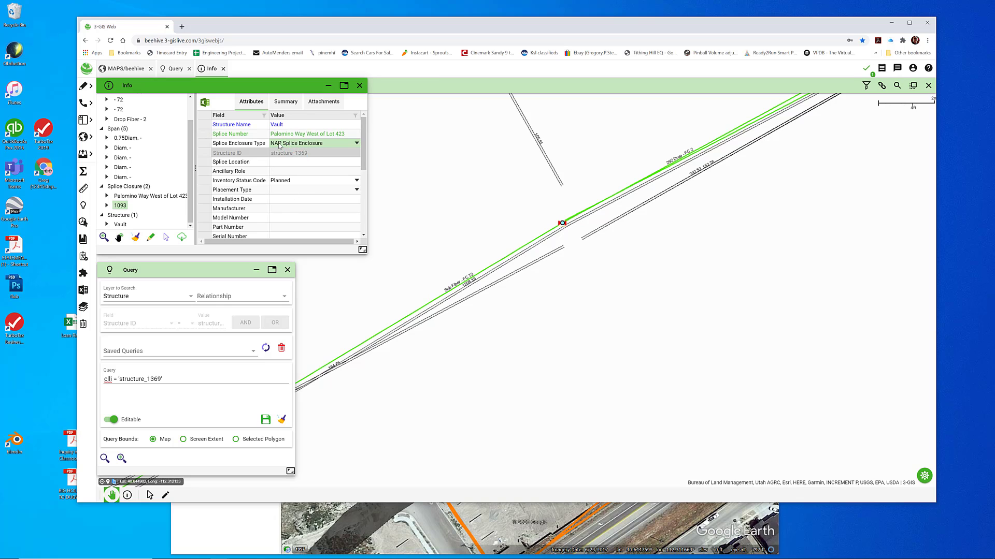
Delete the original installed Palomino Way West of Lot 423 splice closure without deleting the other features in its group
{"action": "left_click", "coordinate": [130, 196]}
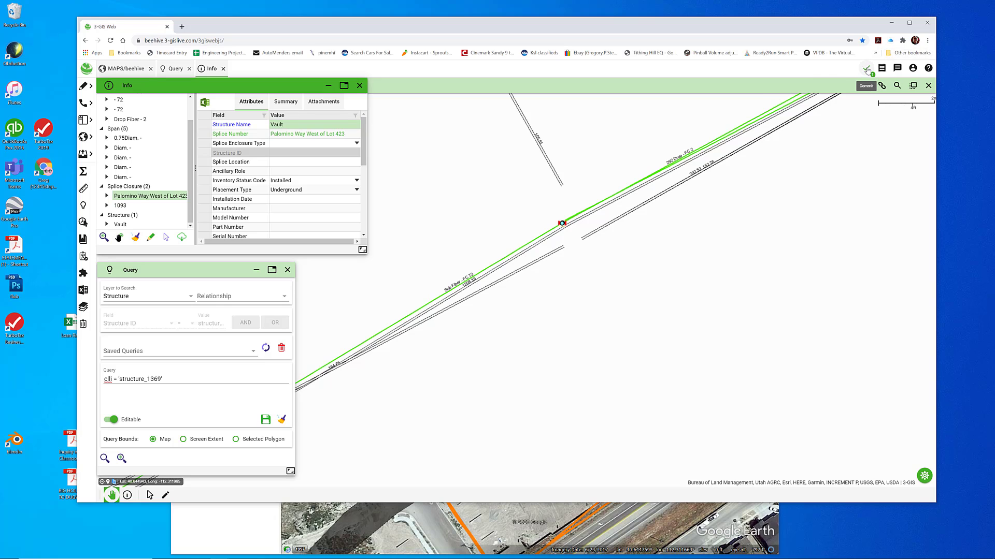
{"action": "right_click", "coordinate": [144, 197]}
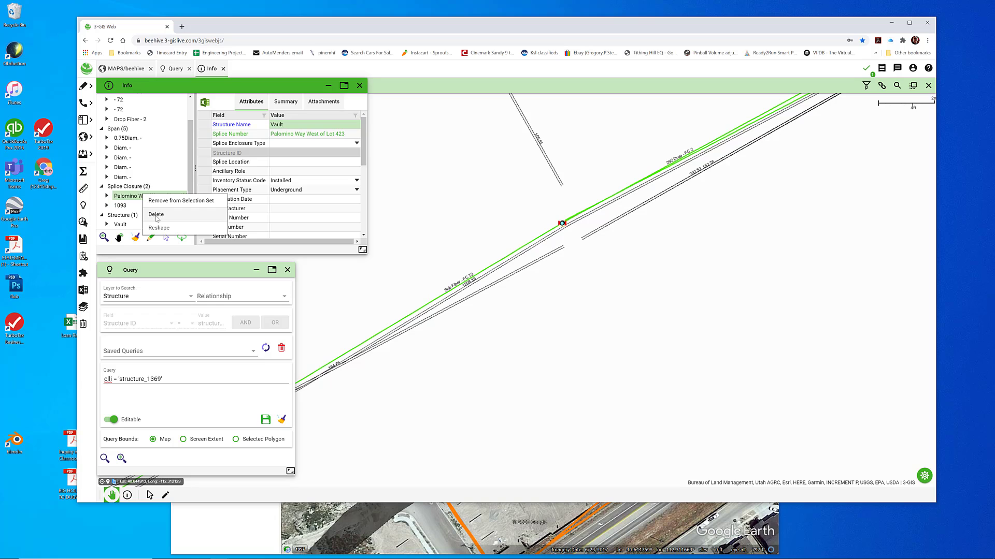
{"action": "left_click", "coordinate": [156, 215]}
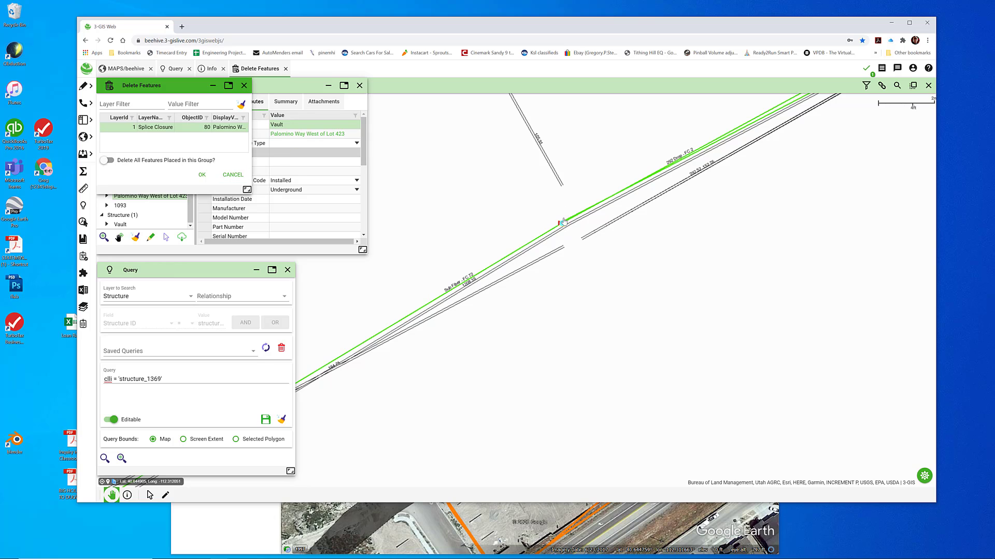
{"action": "left_click", "coordinate": [201, 176]}
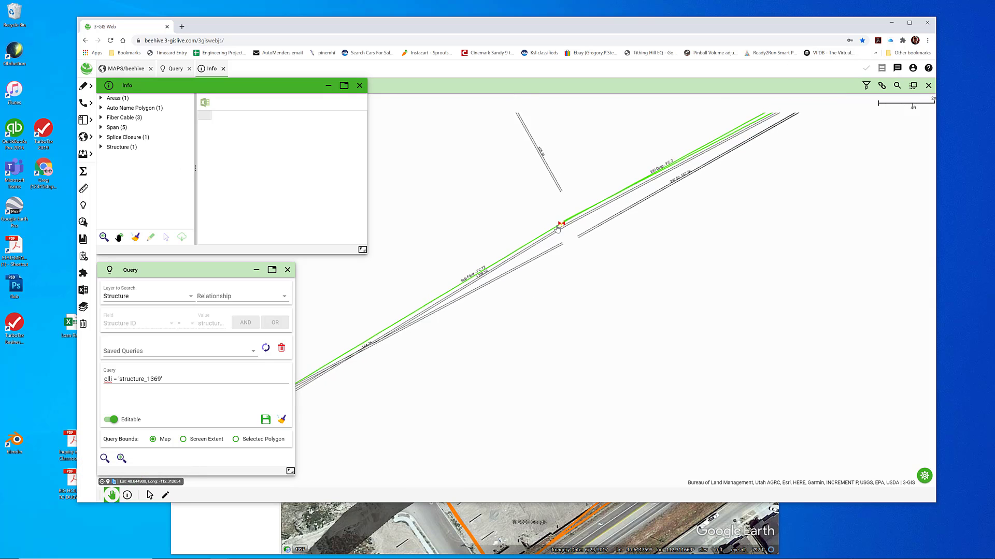
Examine the route and attributes of the two 72-count cables and the two-count drop fiber at the vault
{"action": "scroll", "coordinate": [557, 230], "scroll_direction": "down", "scroll_amount": 2}
{"action": "scroll", "coordinate": [562, 230], "scroll_direction": "up", "scroll_amount": 2}
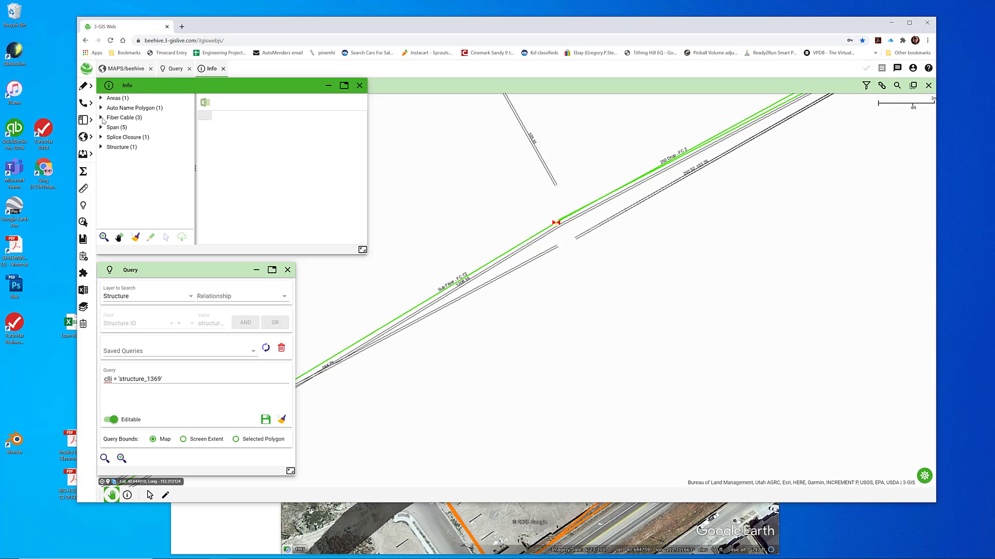
{"action": "left_click", "coordinate": [101, 118]}
{"action": "left_click", "coordinate": [120, 127]}
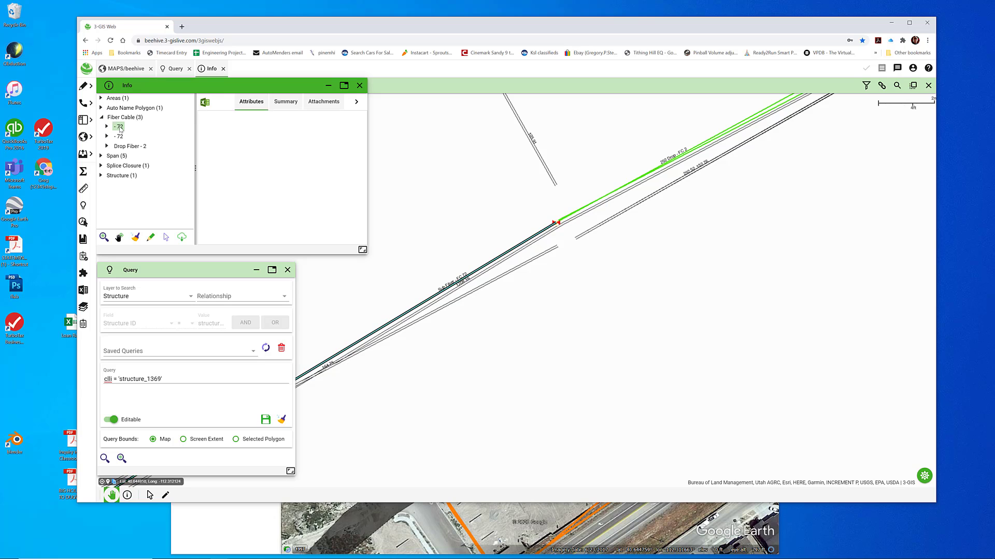
{"action": "left_click", "coordinate": [121, 137]}
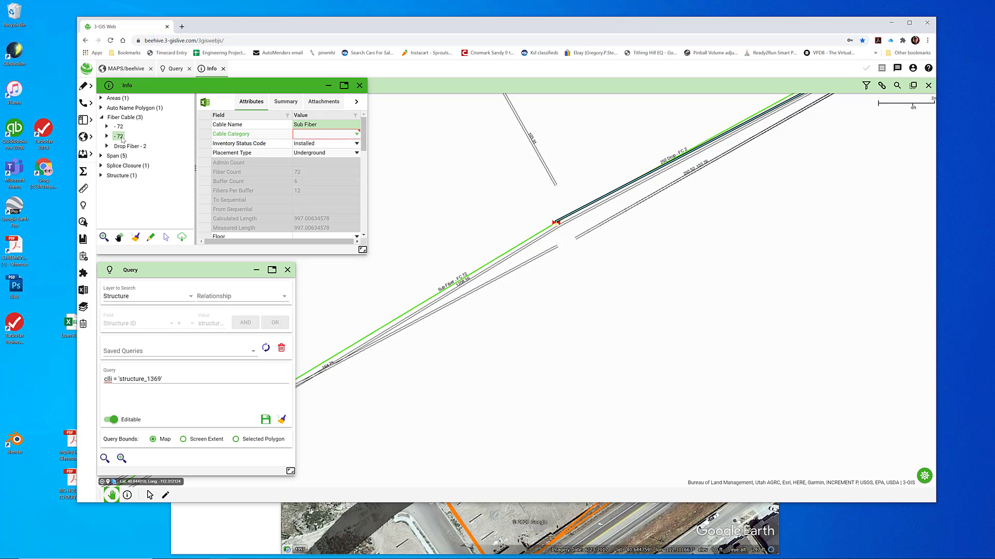
{"action": "right_click", "coordinate": [123, 139]}
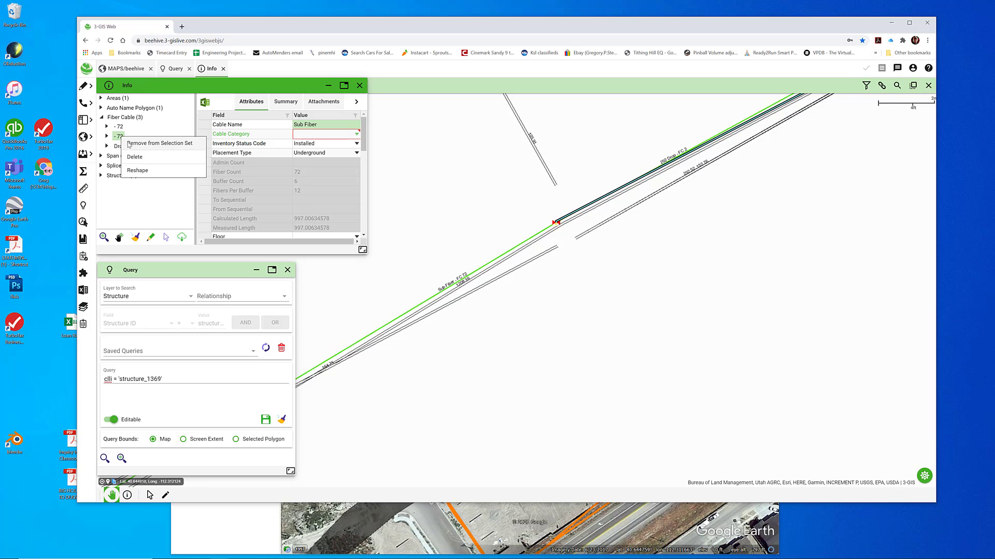
{"action": "left_click", "coordinate": [120, 127]}
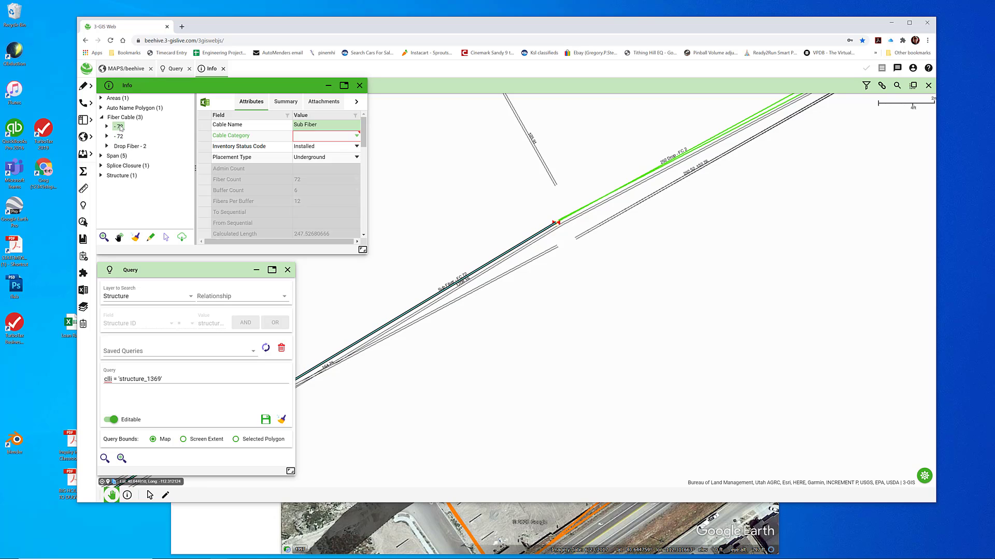
{"action": "left_click", "coordinate": [120, 136]}
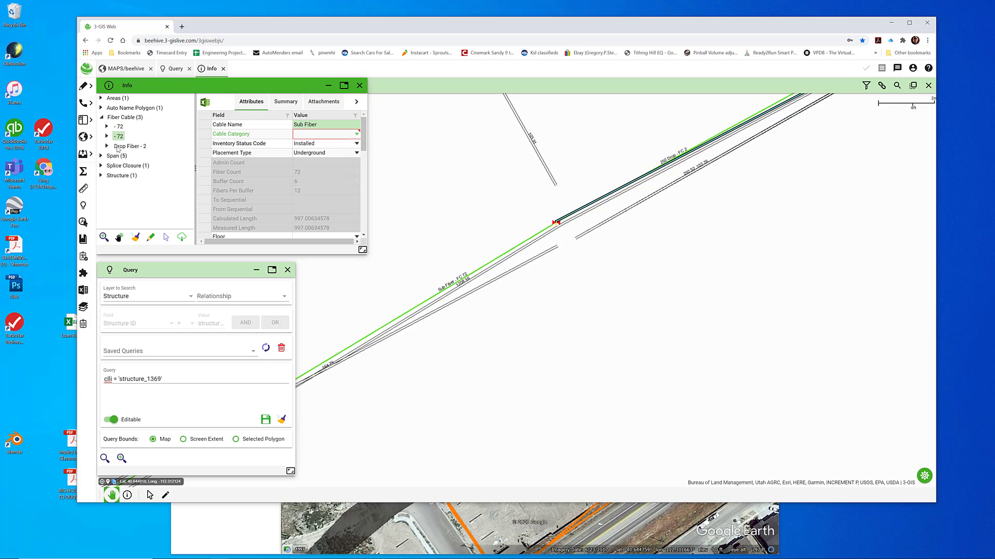
{"action": "left_click", "coordinate": [118, 148]}
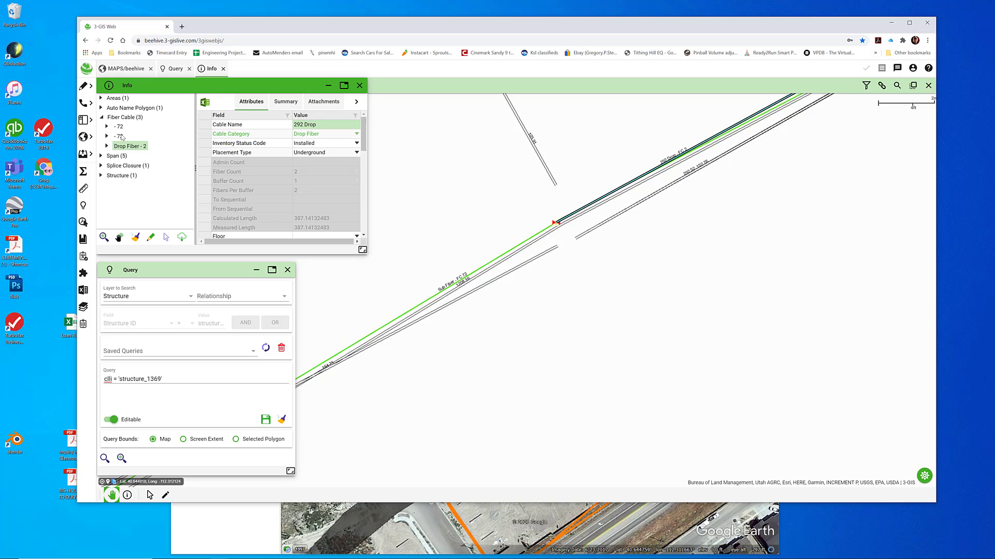
{"action": "left_click", "coordinate": [121, 136]}
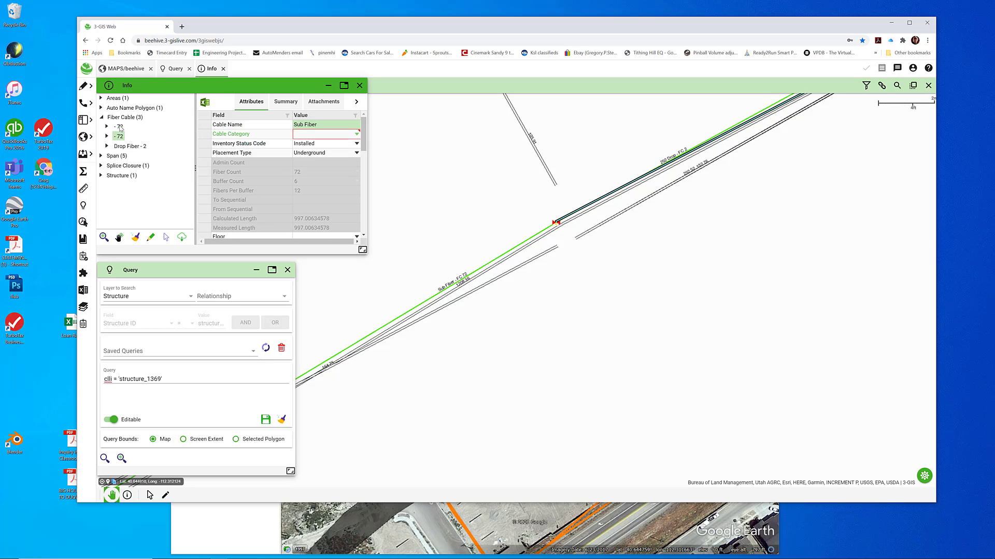
{"action": "left_click", "coordinate": [119, 127]}
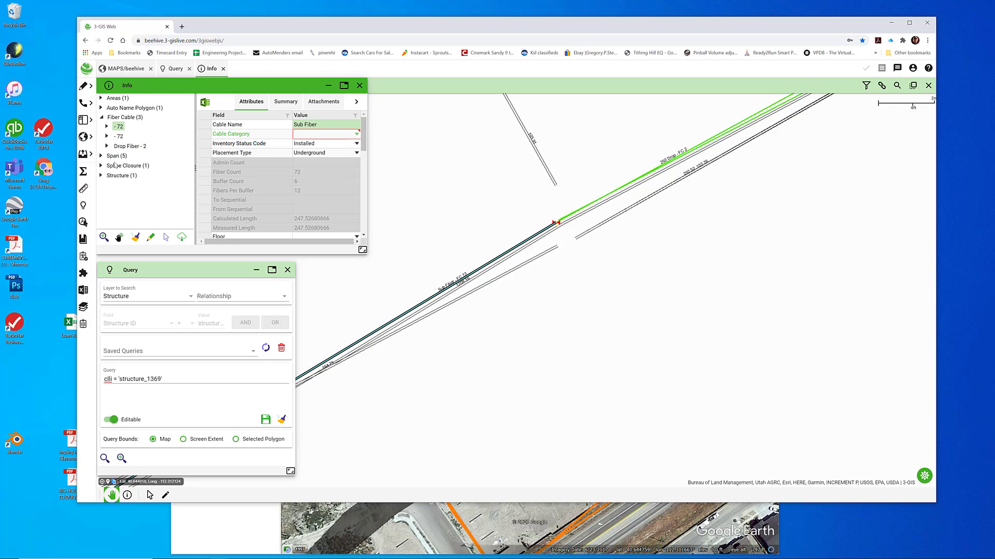
Set up a coincident move of the Palomino Way West of Lot 423 splice closure and reduce the selected features to the closure alone
{"action": "left_click", "coordinate": [102, 165]}
{"action": "left_click", "coordinate": [127, 175]}
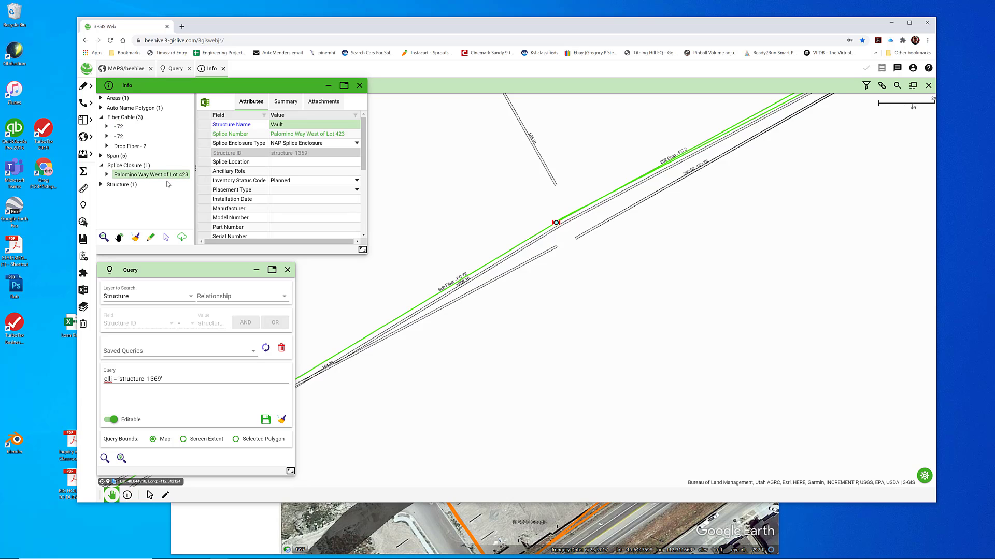
{"action": "left_click", "coordinate": [151, 237]}
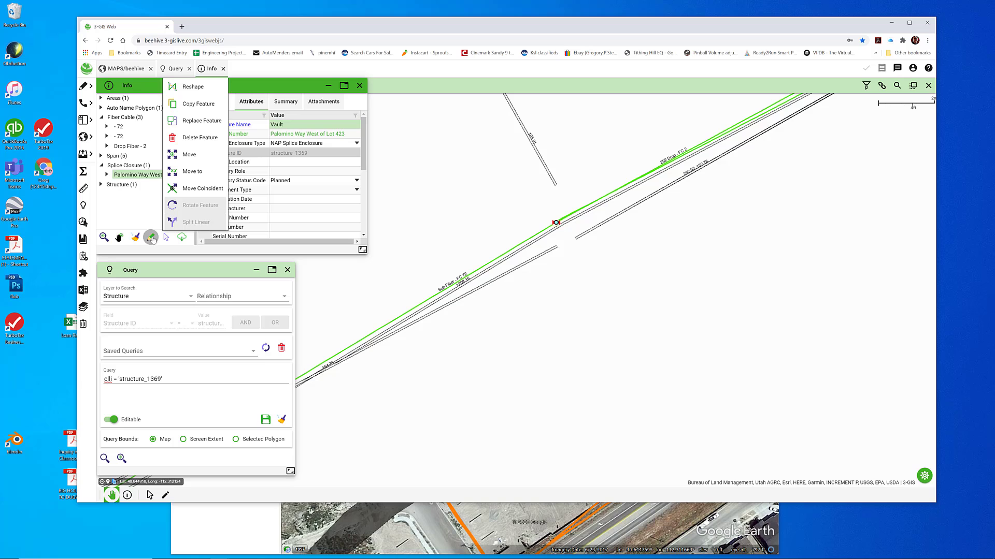
{"action": "left_click", "coordinate": [190, 190]}
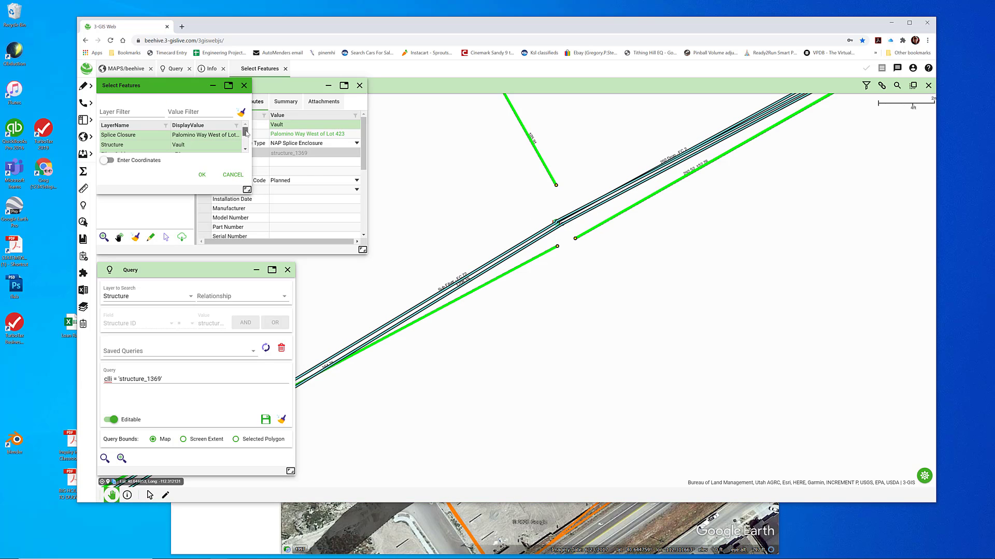
{"action": "scroll", "coordinate": [246, 132], "scroll_direction": "down", "scroll_amount": 5}
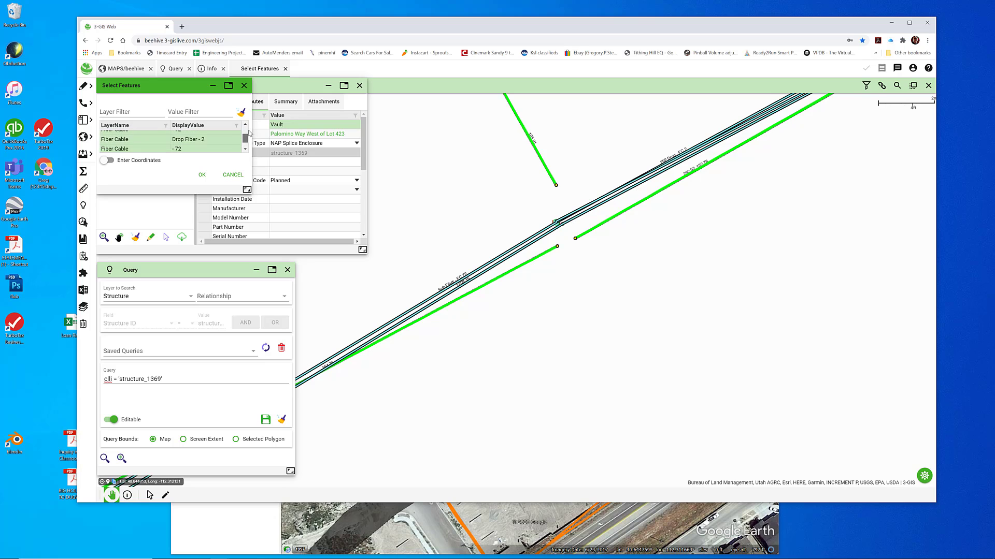
{"action": "scroll", "coordinate": [248, 133], "scroll_direction": "up", "scroll_amount": 5}
{"action": "left_click", "coordinate": [137, 136]}
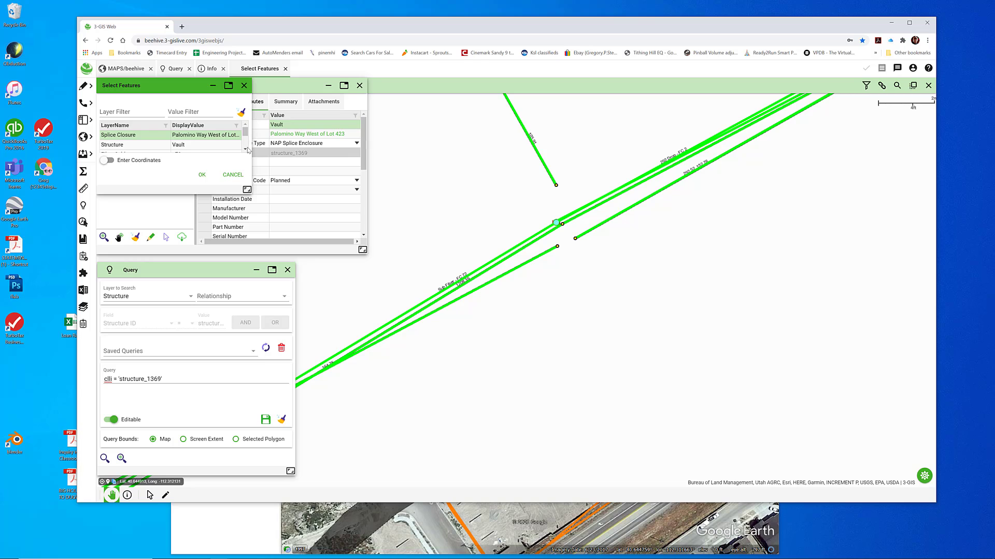
Include both 72-count fiber cables with the splice closure in the coincident move, leaving out the vault, drop fiber and spans
{"action": "scroll", "coordinate": [248, 146], "scroll_direction": "down", "scroll_amount": 3}
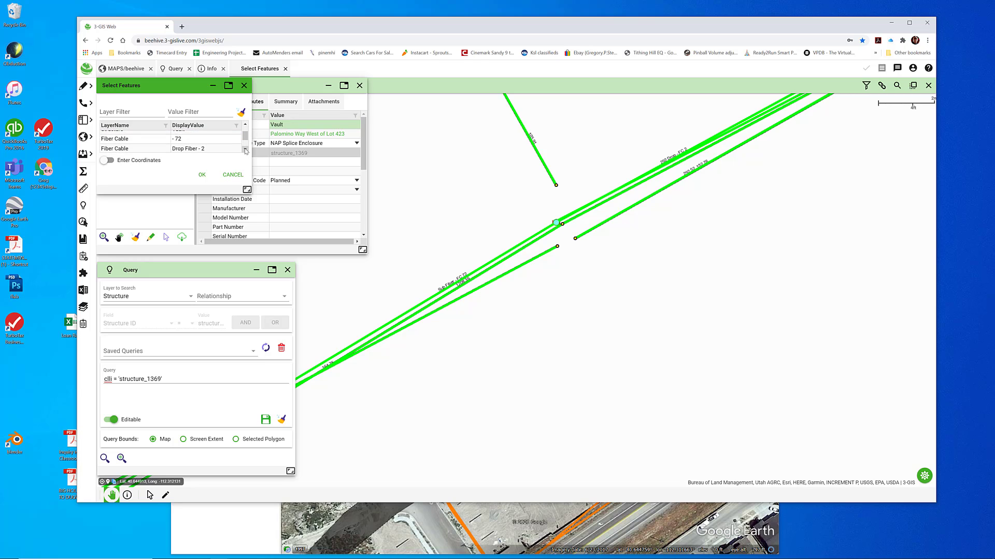
{"action": "left_click", "coordinate": [244, 125]}
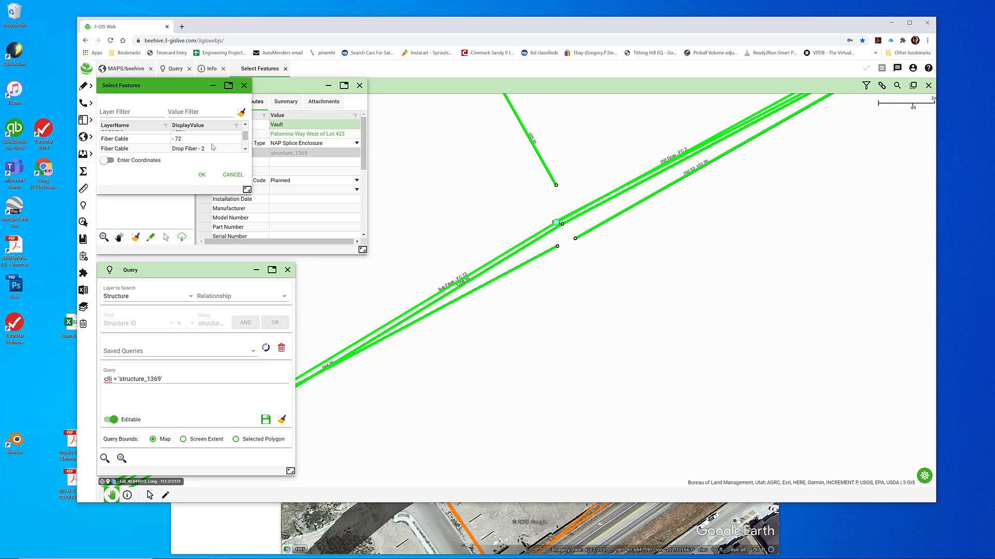
{"action": "left_click", "coordinate": [122, 141]}
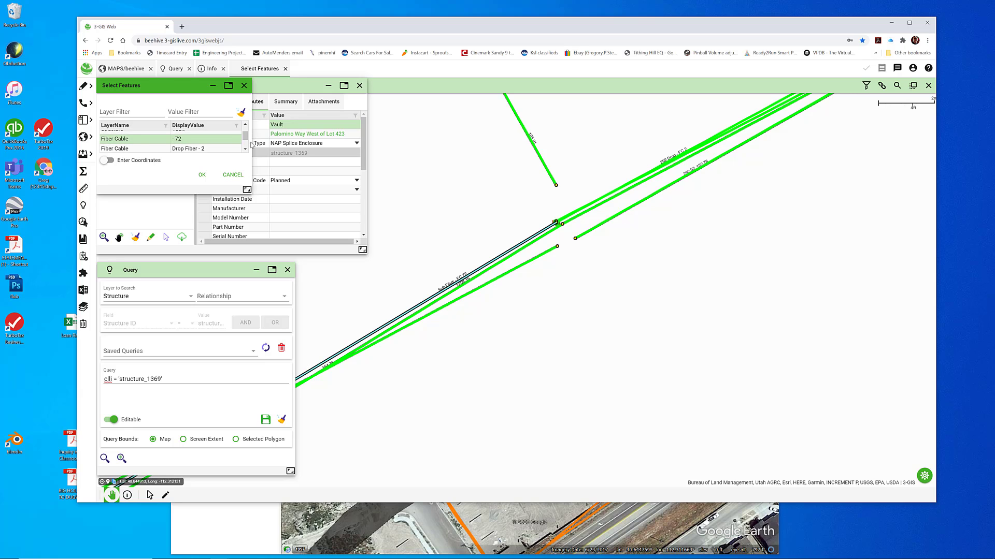
{"action": "scroll", "coordinate": [146, 145], "scroll_direction": "down", "scroll_amount": 1}
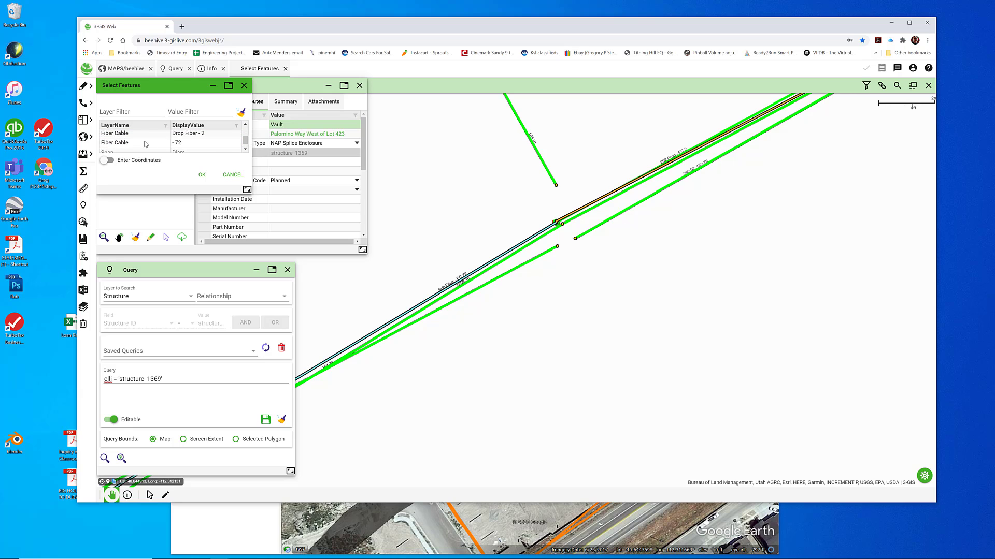
{"action": "left_click", "coordinate": [123, 144]}
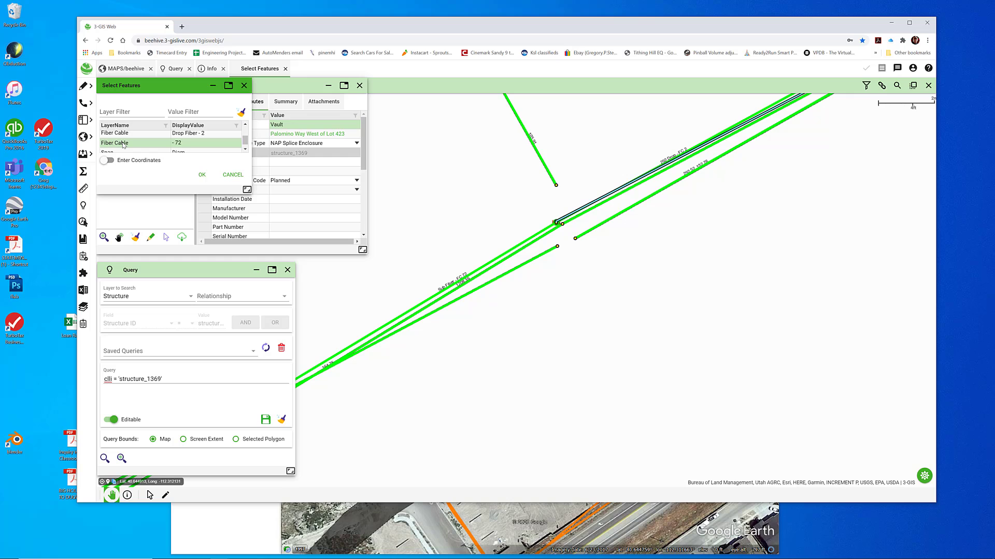
{"action": "left_click", "coordinate": [245, 125]}
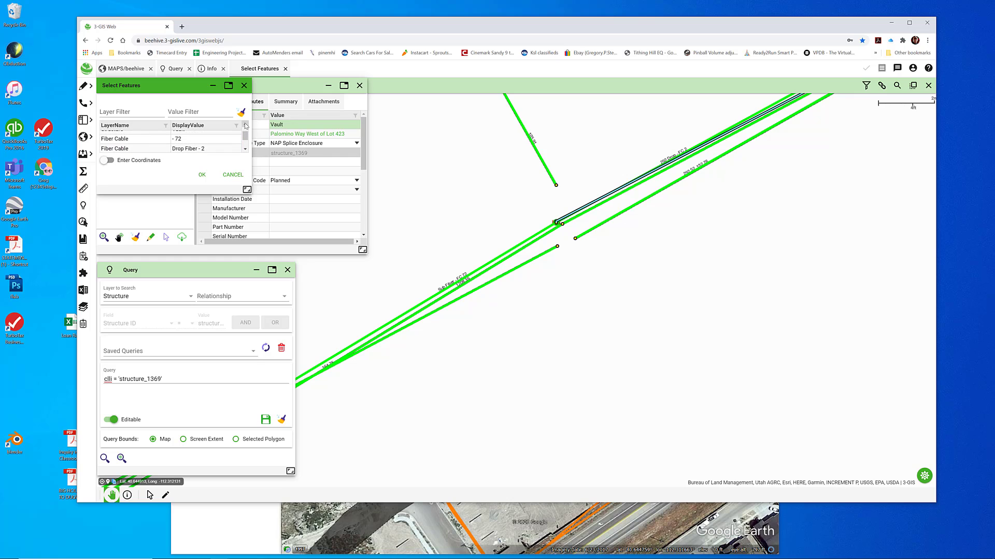
{"action": "left_click", "coordinate": [158, 140], "text": "shift"}
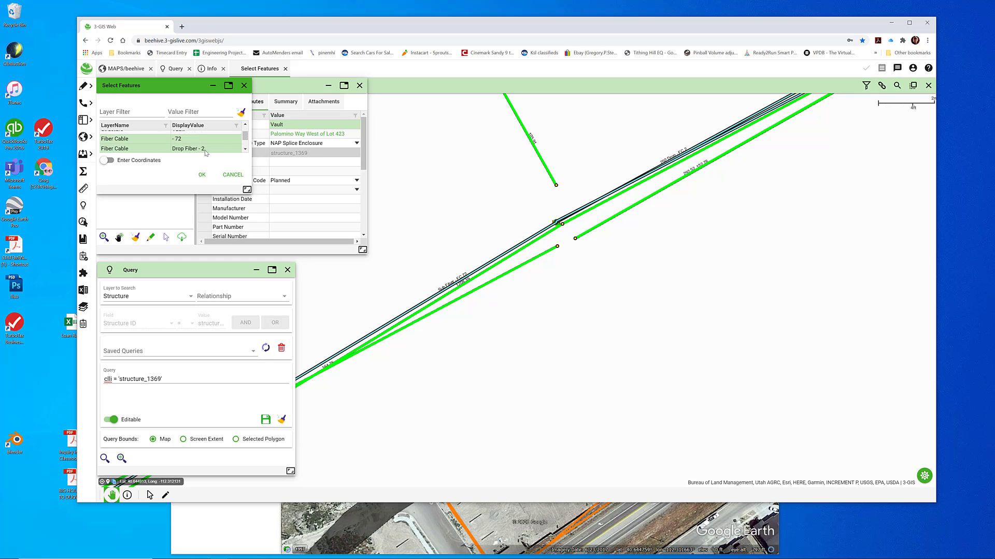
{"action": "left_click", "coordinate": [245, 149]}
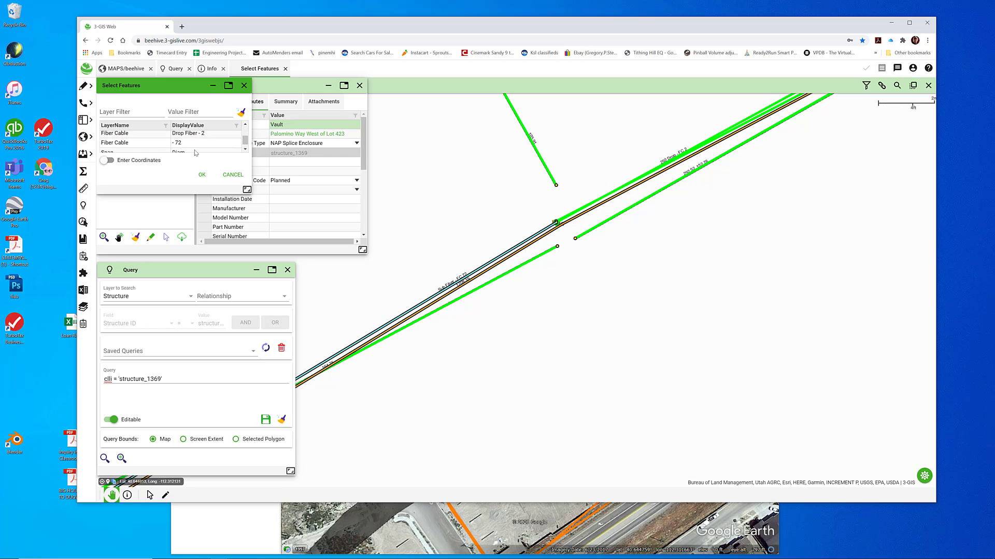
{"action": "left_click", "coordinate": [180, 144]}
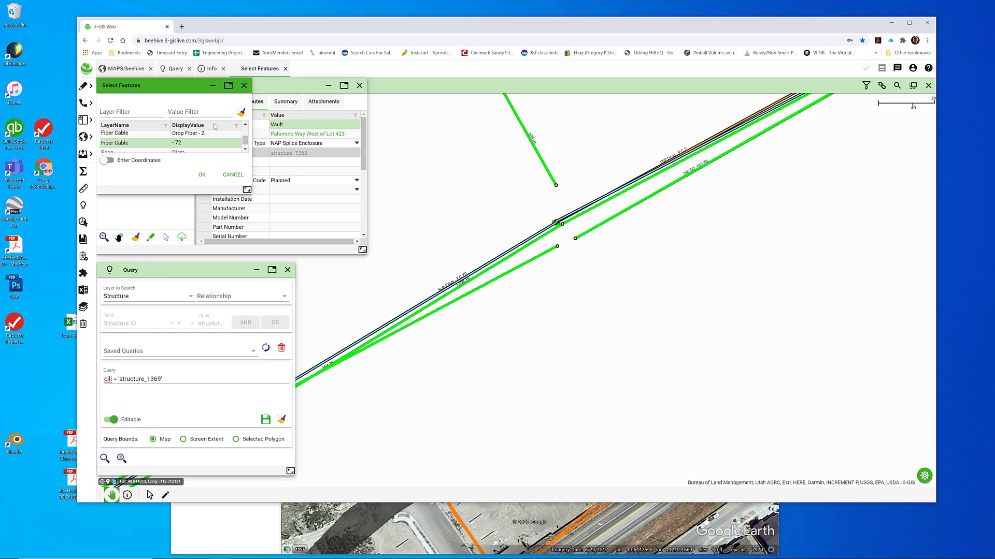
{"action": "left_click", "coordinate": [245, 125]}
{"action": "left_click", "coordinate": [245, 126]}
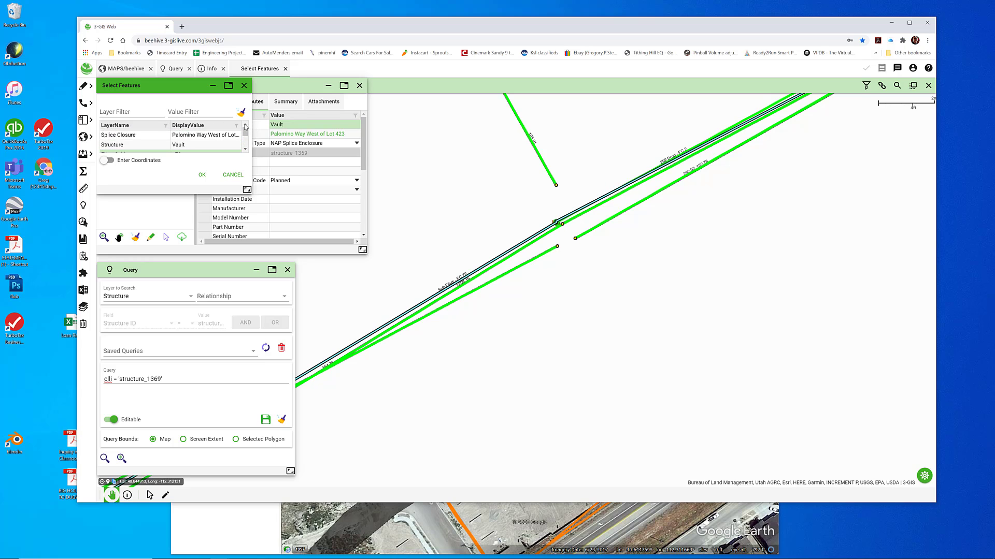
{"action": "left_click", "coordinate": [189, 136]}
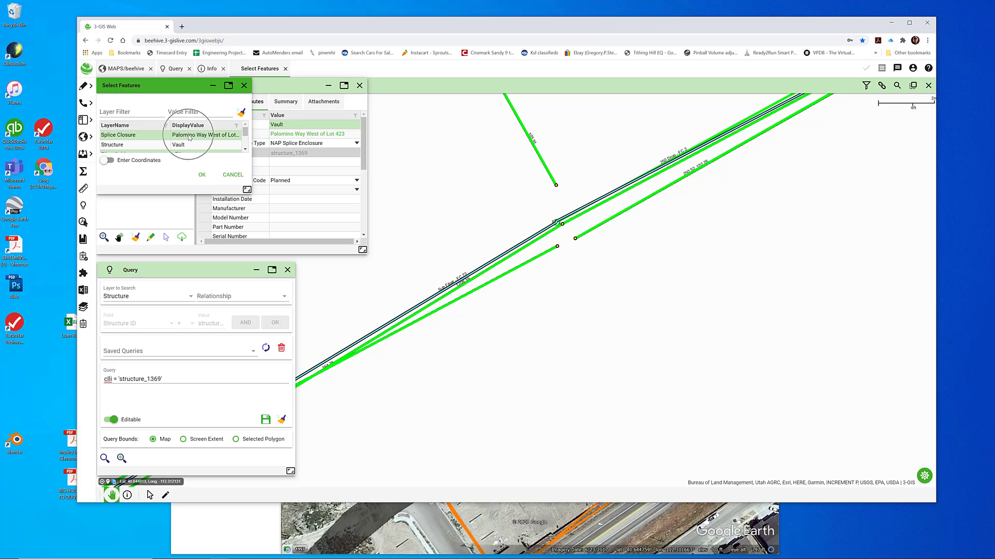
{"action": "left_click", "coordinate": [200, 175]}
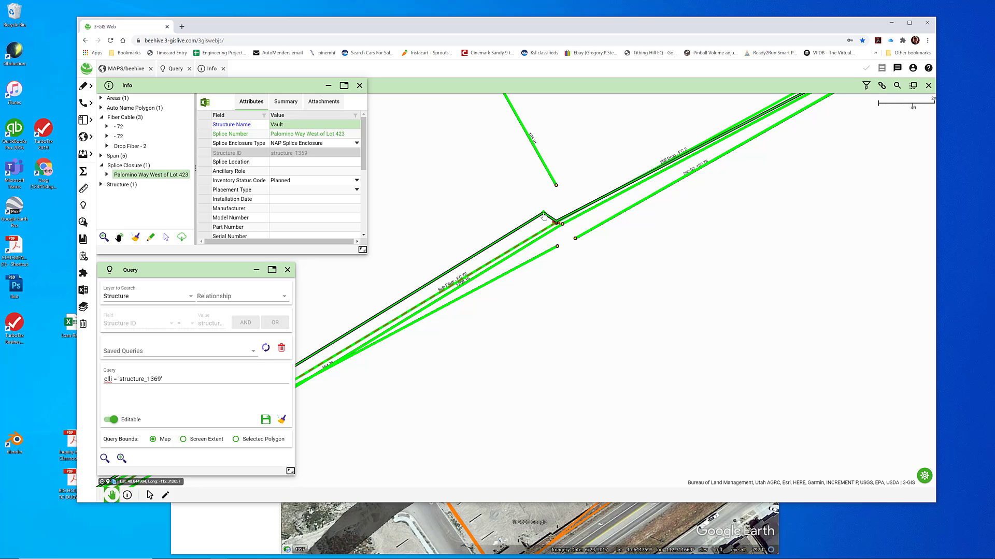
Place the splice closure and its two cables a short distance northwest of the vault and commit the move
{"action": "left_click", "coordinate": [543, 213]}
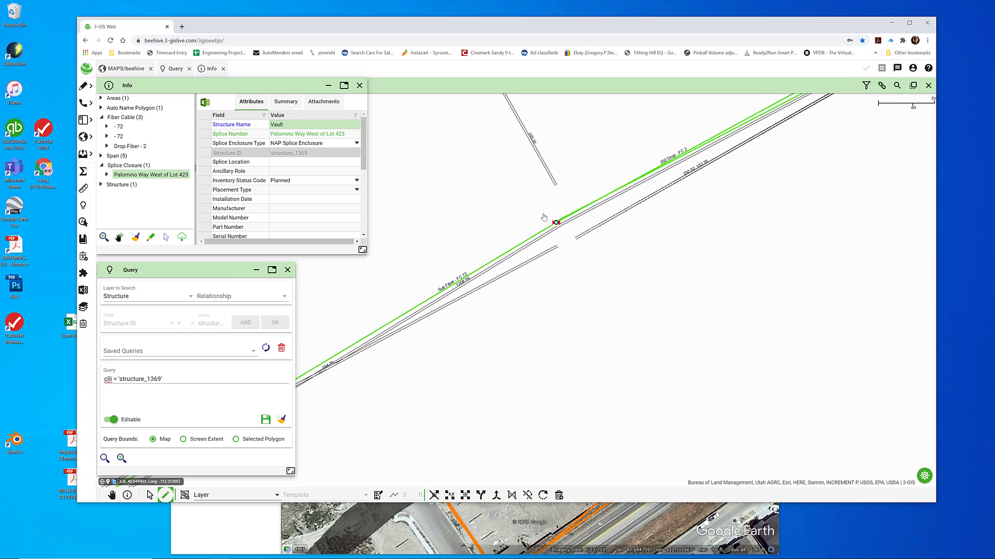
{"action": "left_click", "coordinate": [543, 214]}
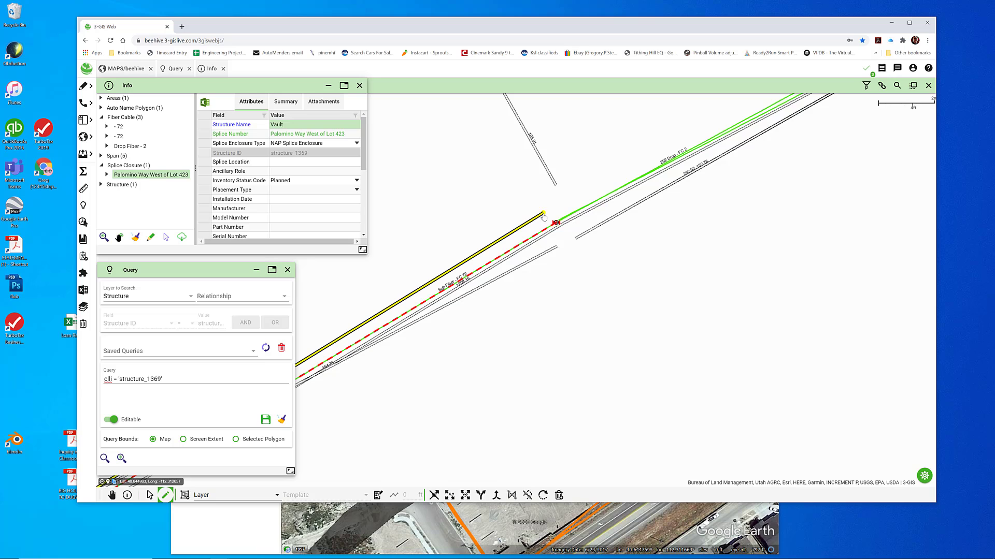
{"action": "left_click", "coordinate": [866, 69]}
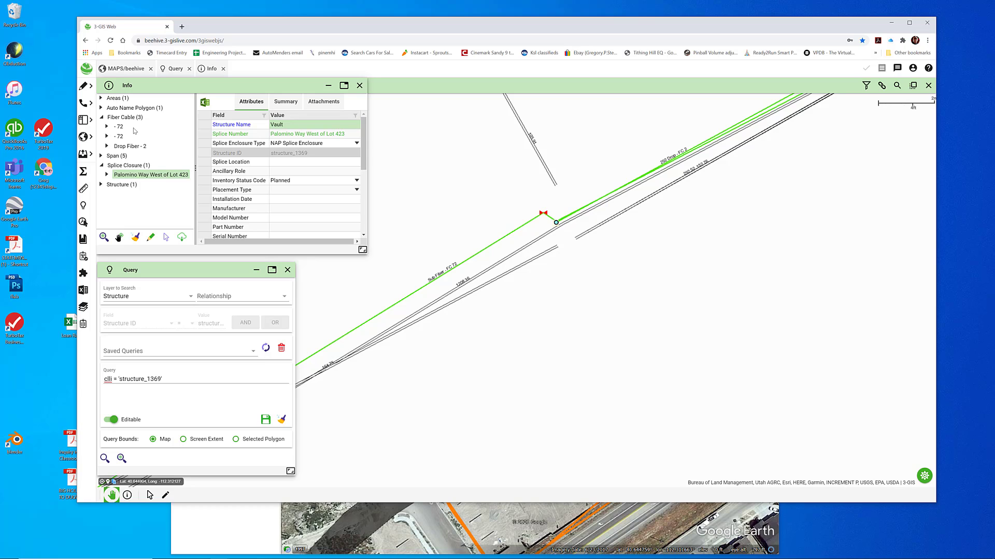
Reshape the 72-count cable running northeast so its bend at the vault shifts northeast, clear of the vault
{"action": "left_click", "coordinate": [120, 127]}
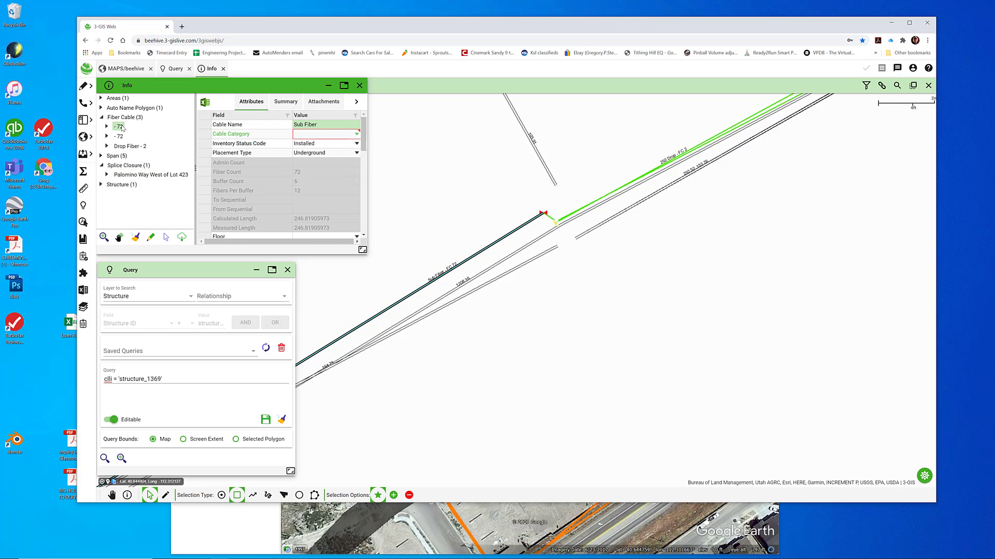
{"action": "left_click", "coordinate": [119, 136]}
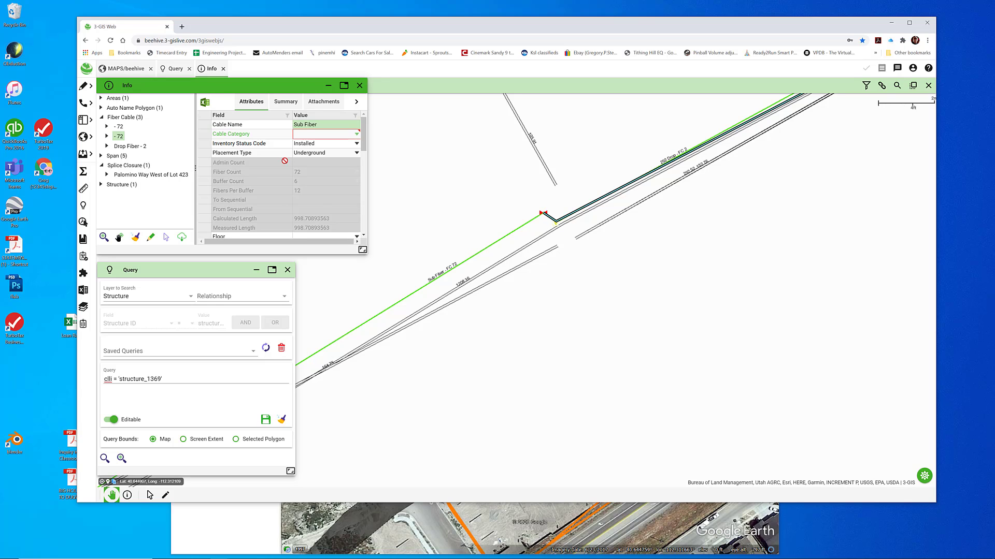
{"action": "right_click", "coordinate": [122, 138]}
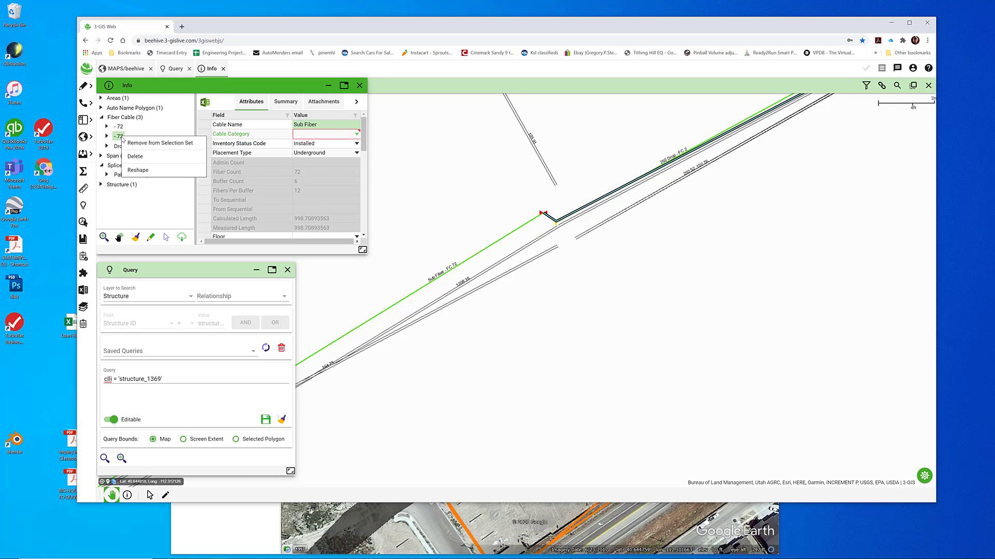
{"action": "left_click", "coordinate": [142, 175]}
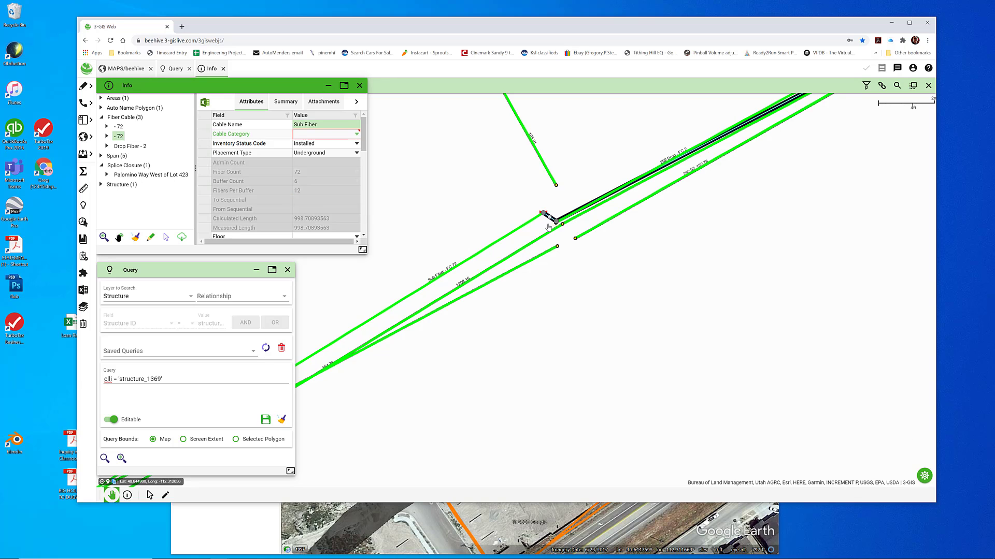
{"action": "left_click", "coordinate": [586, 207]}
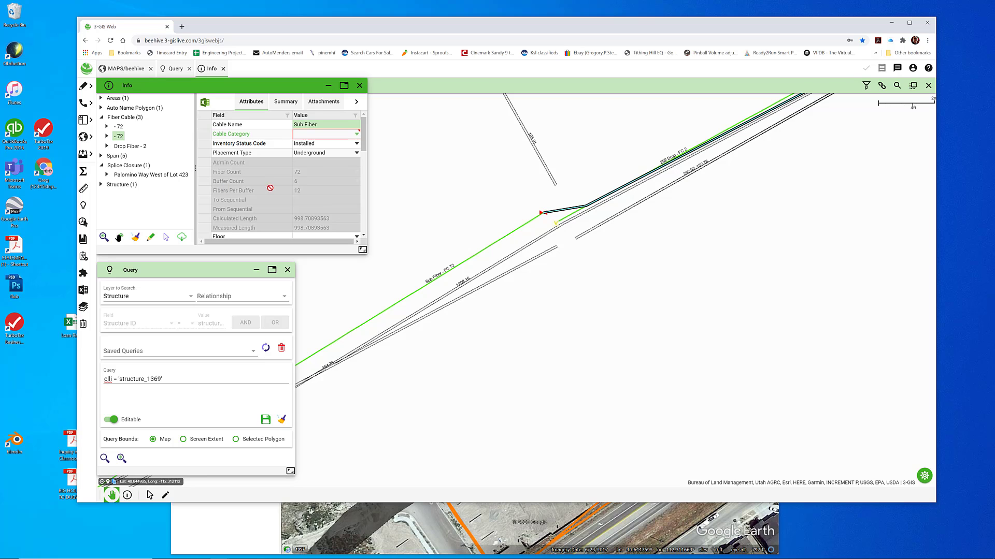
Check the reshaped cable's route around the vault and the attributes of the vault structure
{"action": "scroll", "coordinate": [530, 260], "scroll_direction": "down", "scroll_amount": 2}
{"action": "scroll", "coordinate": [531, 260], "scroll_direction": "up", "scroll_amount": 2}
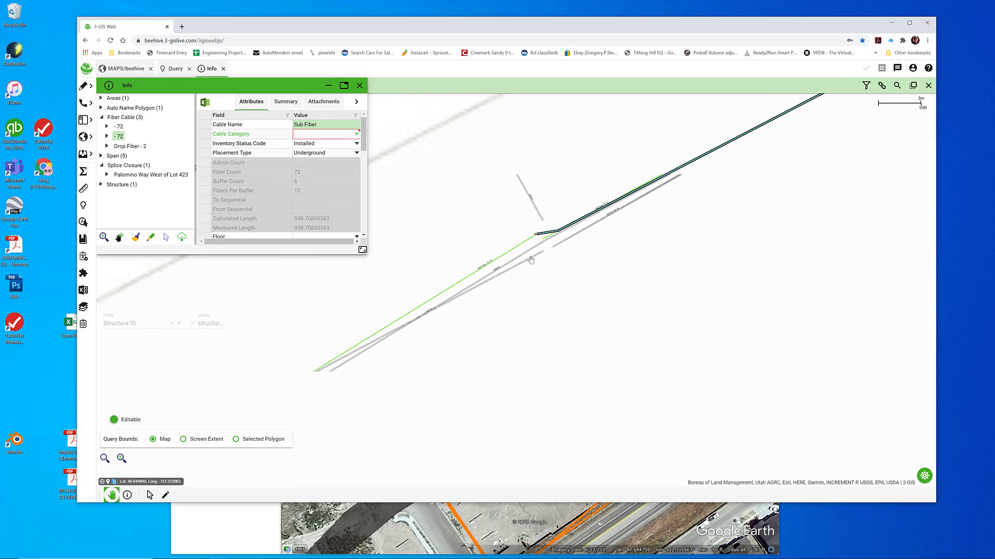
{"action": "scroll", "coordinate": [530, 260], "scroll_direction": "up", "scroll_amount": 1}
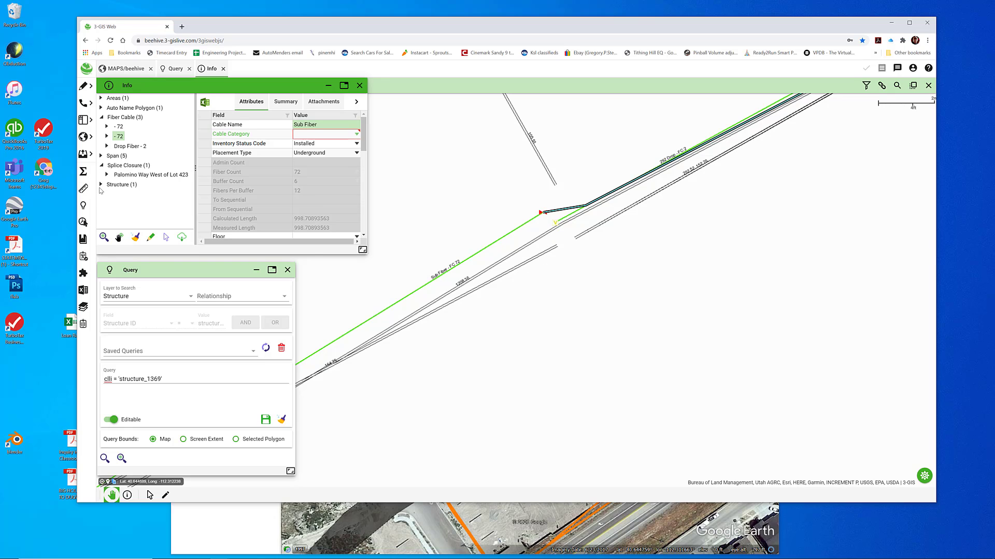
{"action": "left_click", "coordinate": [101, 185]}
{"action": "left_click", "coordinate": [121, 194]}
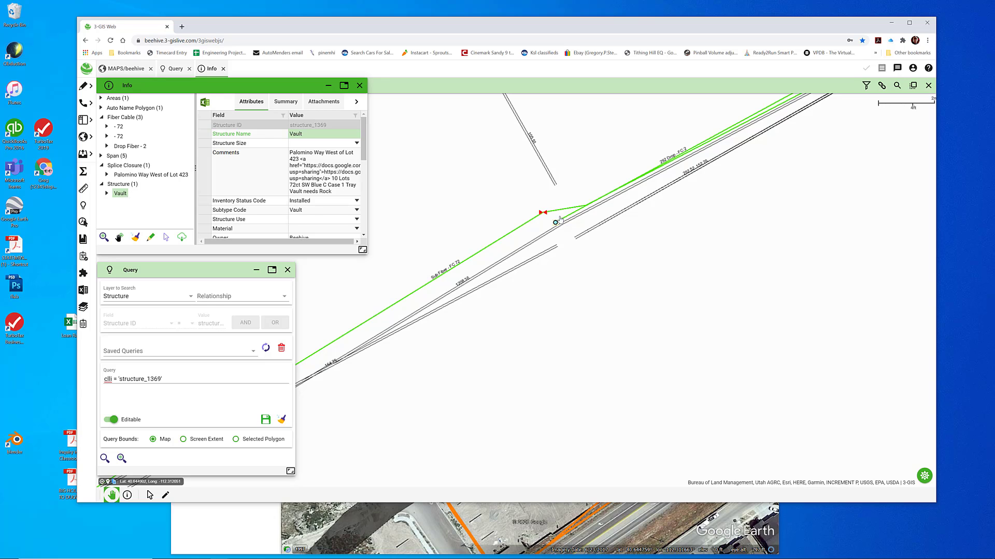
Reshape the two-count 292 Drop fiber cable at its vault endpoint
{"action": "left_click", "coordinate": [126, 147]}
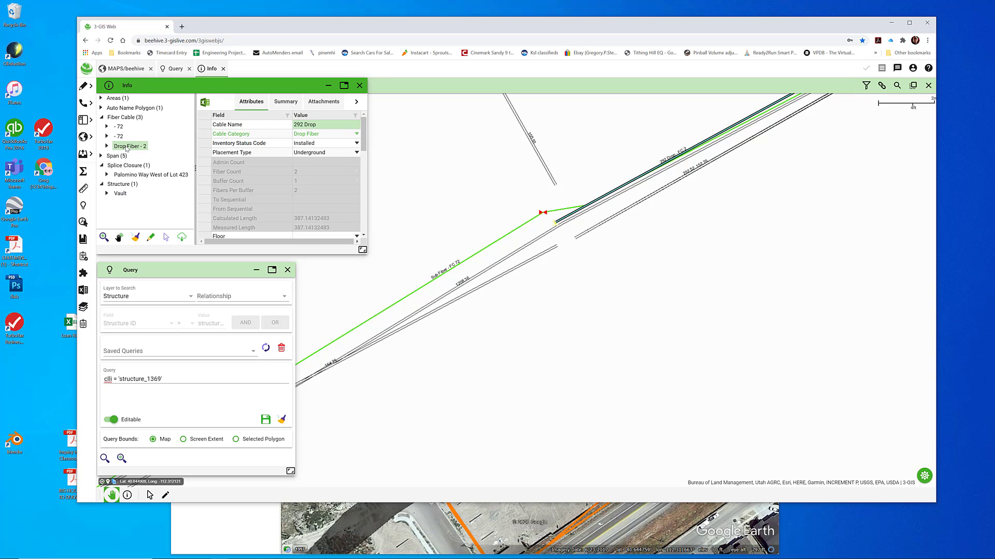
{"action": "right_click", "coordinate": [132, 150]}
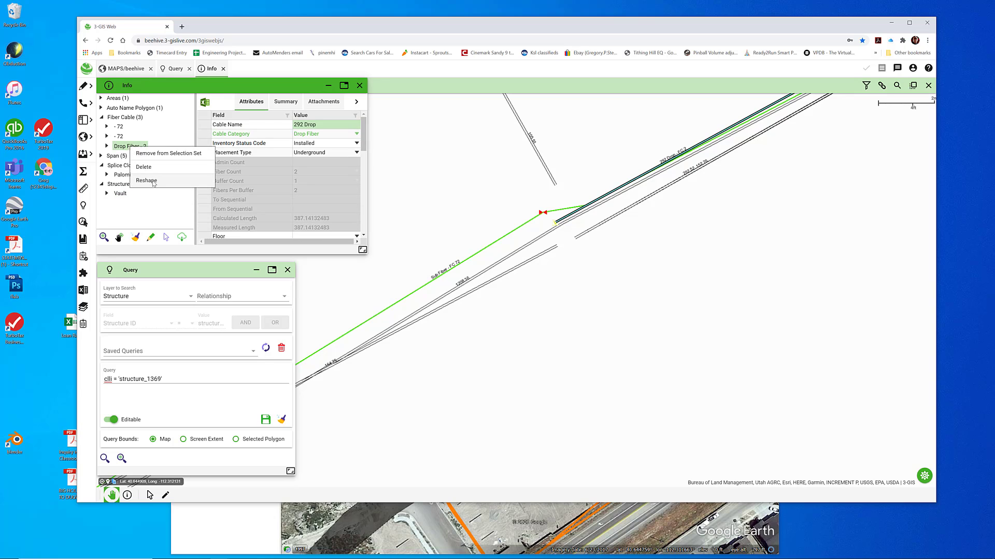
{"action": "left_click", "coordinate": [156, 181]}
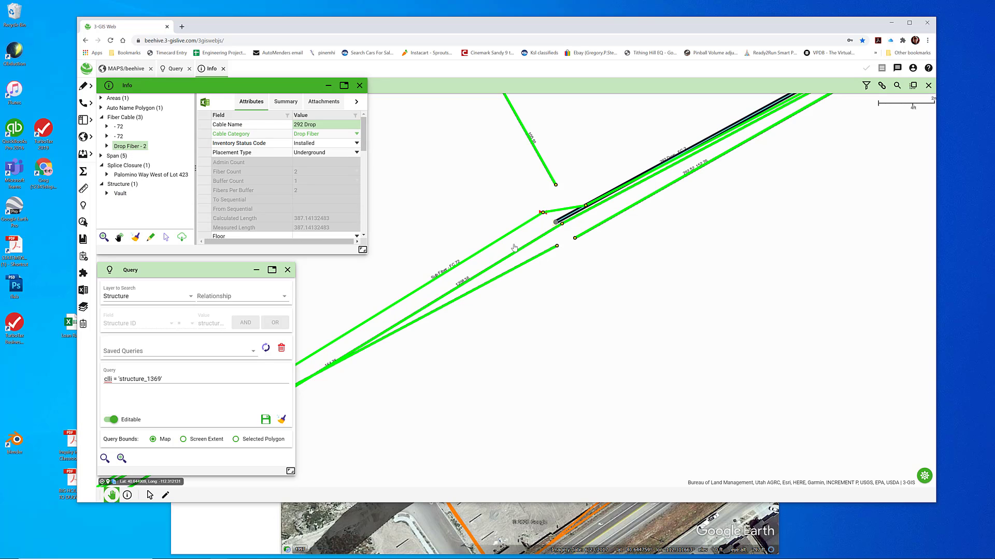
{"action": "left_click", "coordinate": [556, 224]}
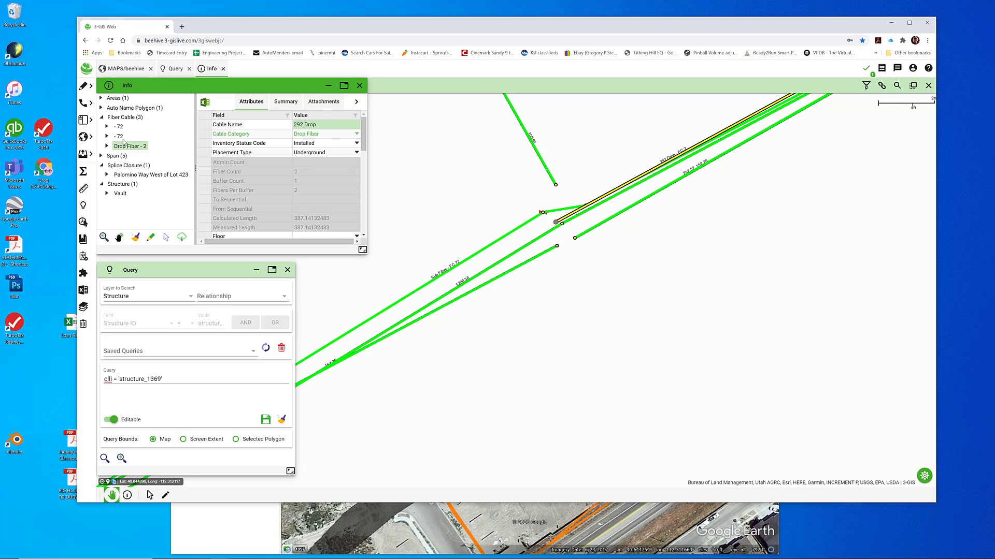
Move the Palomino Way splice closure together with its two coincident 72-count fiber cables onto the endpoint of the 292 Drop cable
{"action": "left_click", "coordinate": [120, 137]}
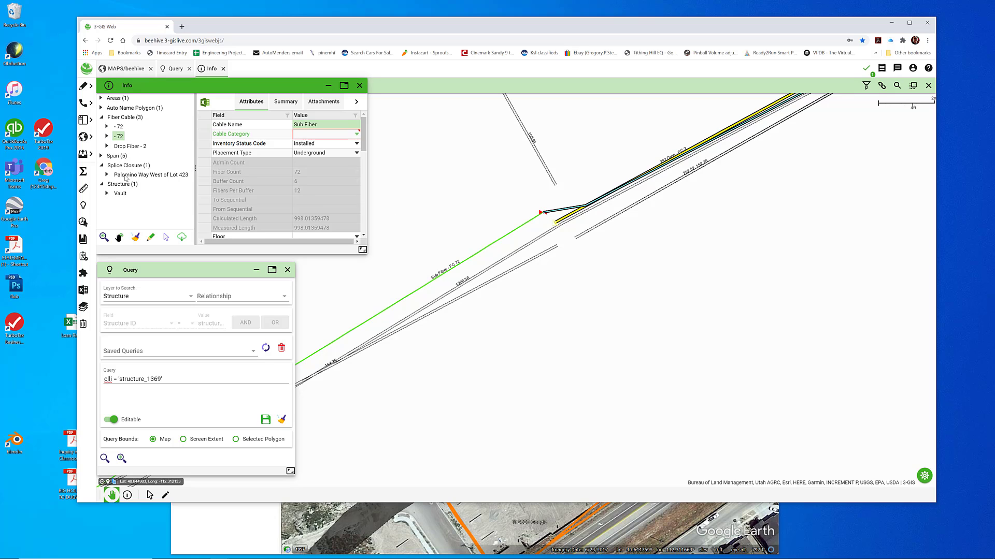
{"action": "left_click", "coordinate": [125, 177]}
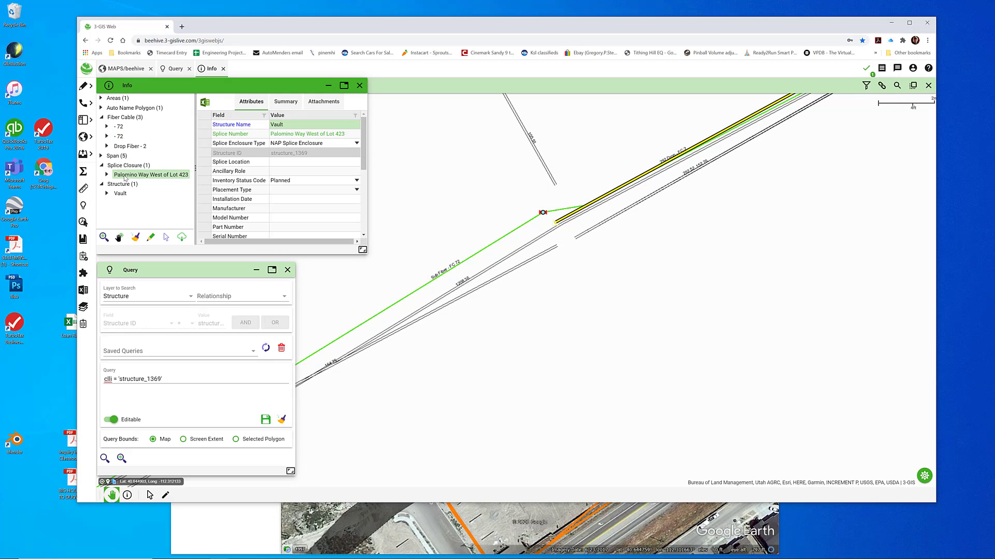
{"action": "left_click", "coordinate": [150, 237]}
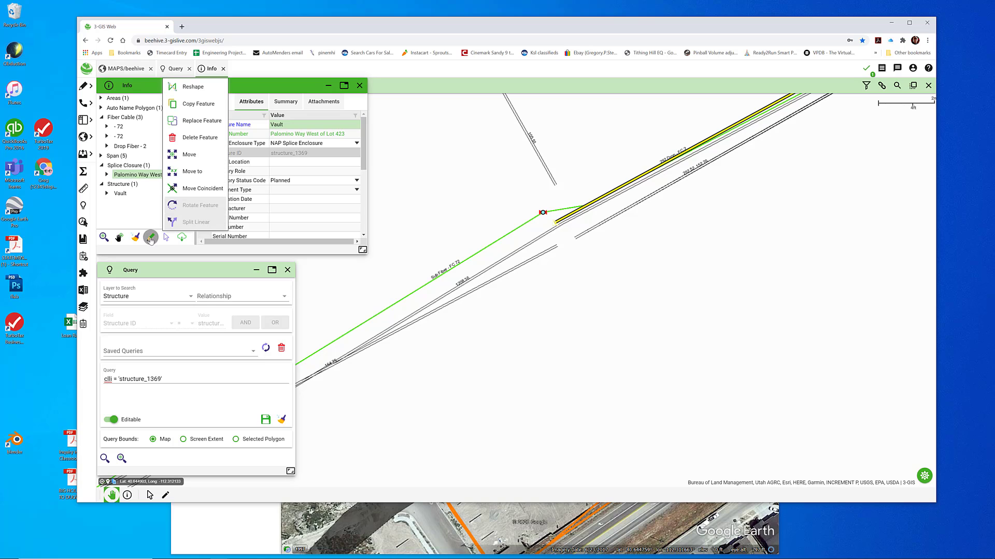
{"action": "left_click", "coordinate": [199, 188]}
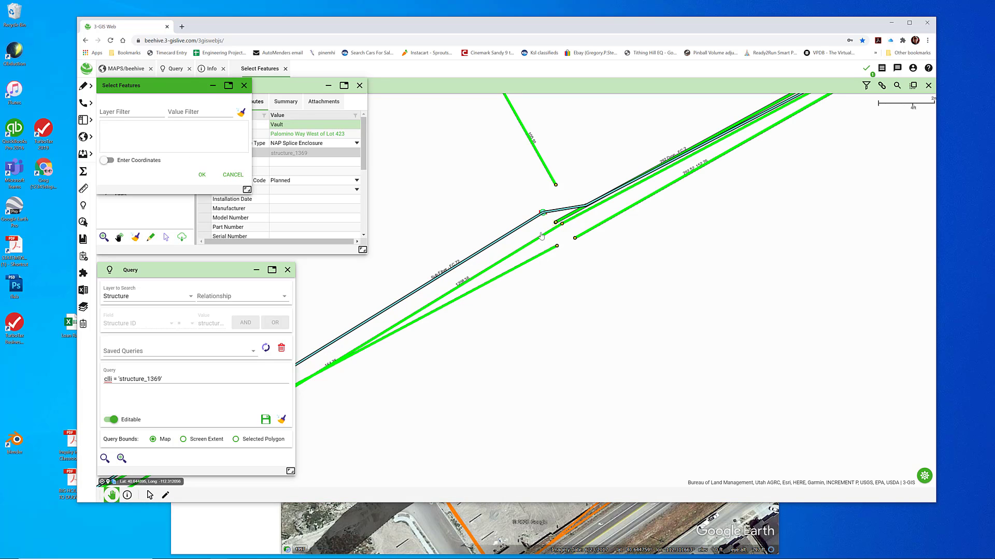
{"action": "left_click_drag", "start_coordinate": [544, 214], "coordinate": [546, 217]}
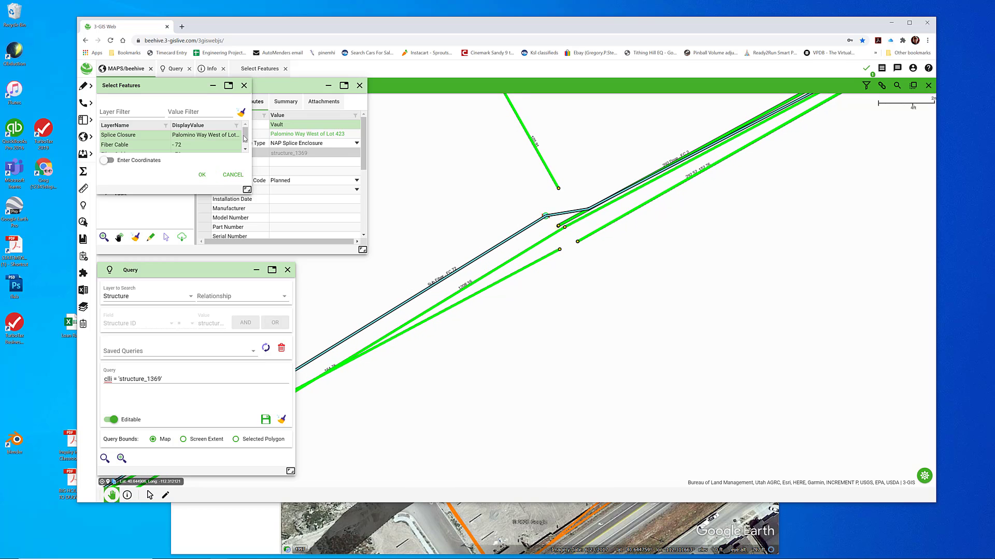
{"action": "scroll", "coordinate": [196, 150], "scroll_direction": "down", "scroll_amount": 1}
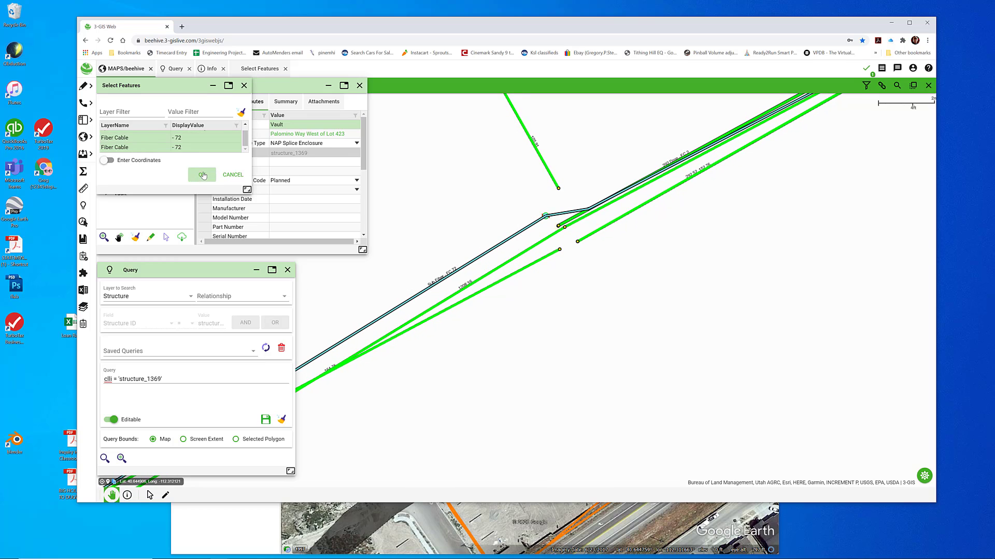
{"action": "left_click", "coordinate": [202, 174]}
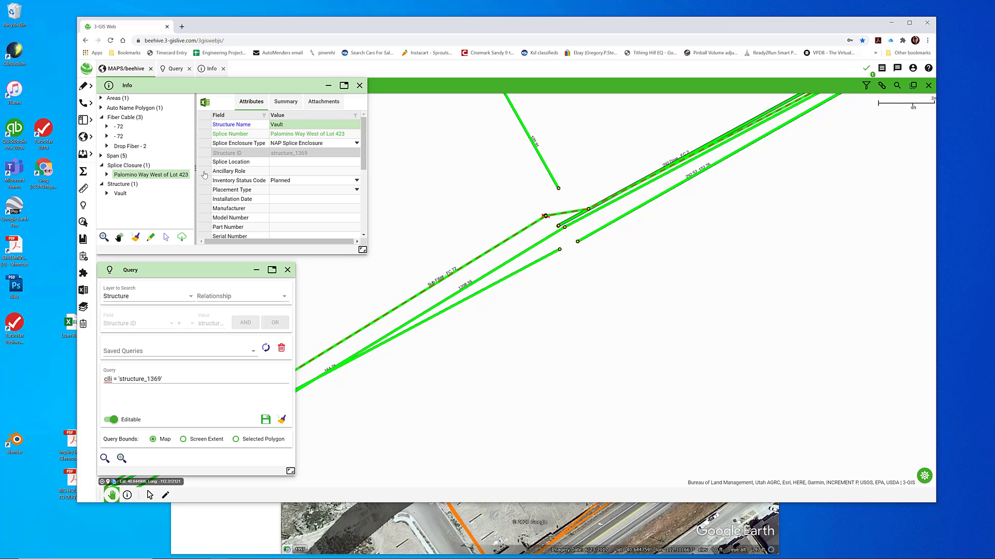
{"action": "left_click", "coordinate": [560, 228]}
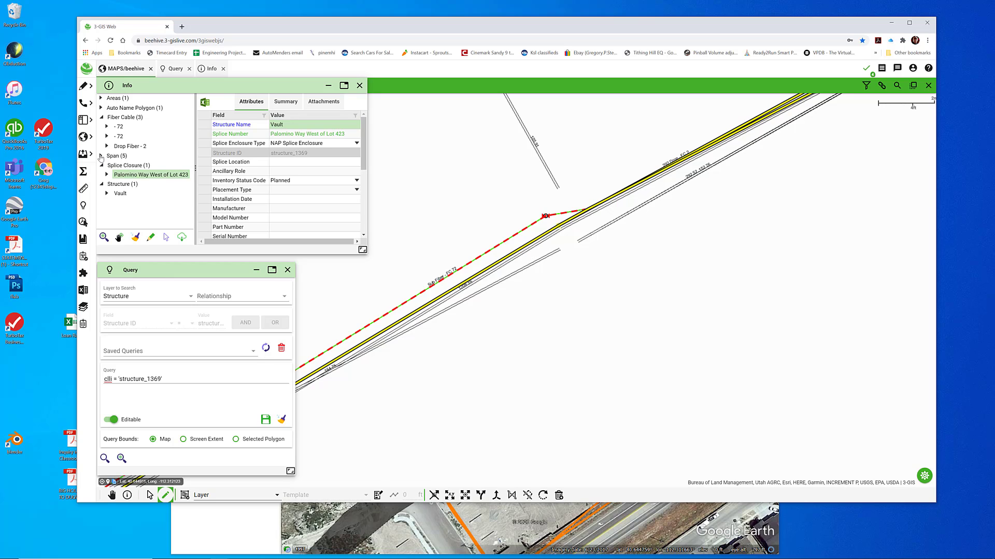
Reshape the 0.75-diameter 292 Drop span so its southwest end snaps to the splice closure's new location
{"action": "left_click", "coordinate": [101, 156]}
{"action": "left_click", "coordinate": [124, 166]}
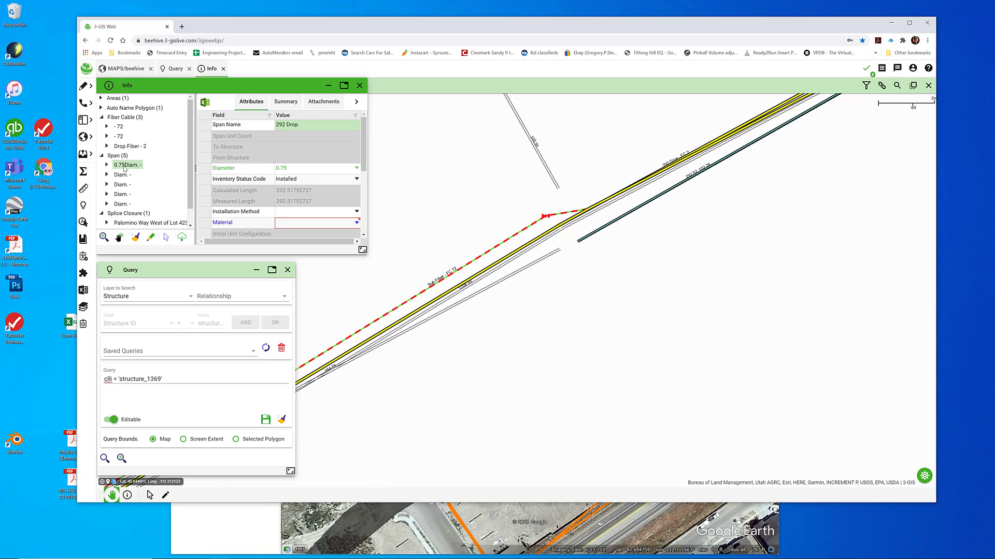
{"action": "right_click", "coordinate": [133, 168]}
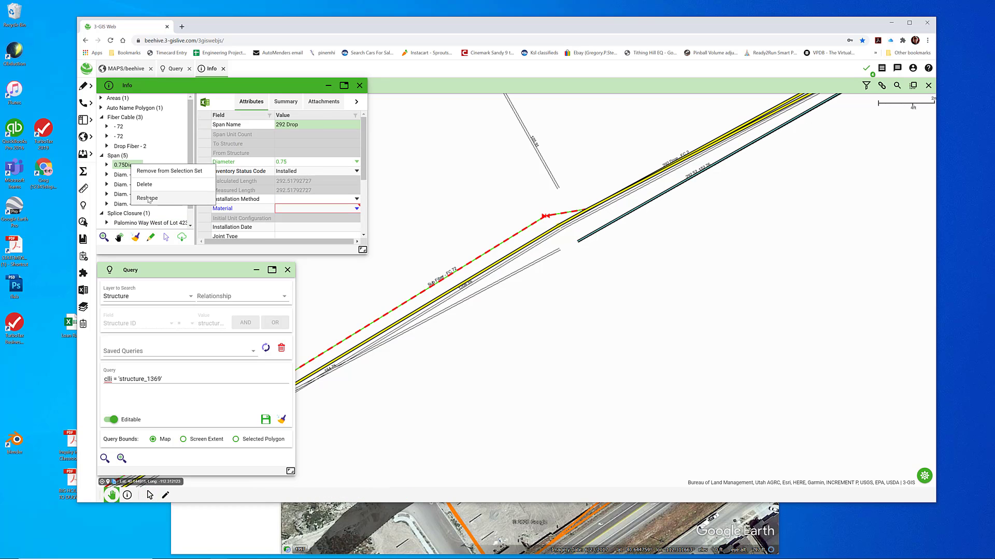
{"action": "left_click", "coordinate": [167, 201]}
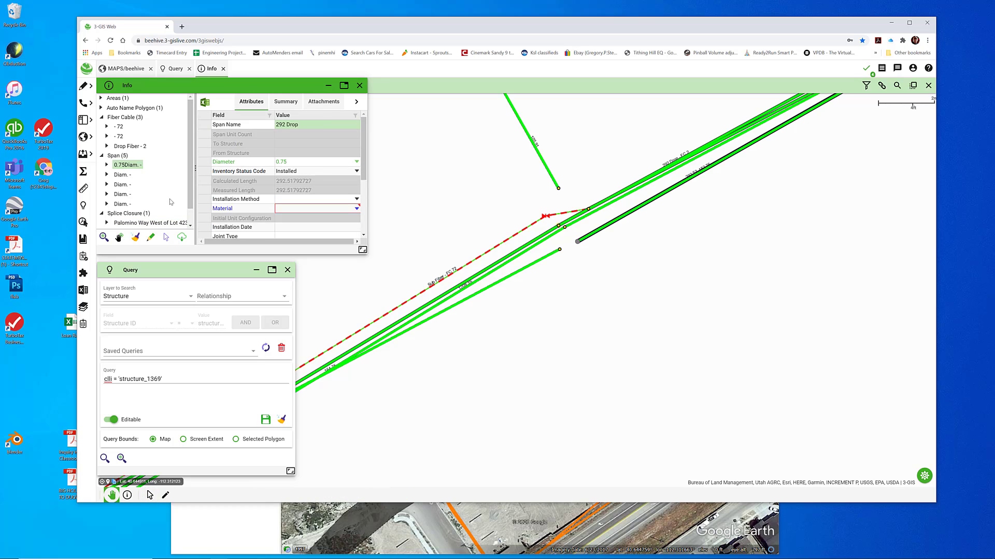
{"action": "left_click", "coordinate": [558, 227]}
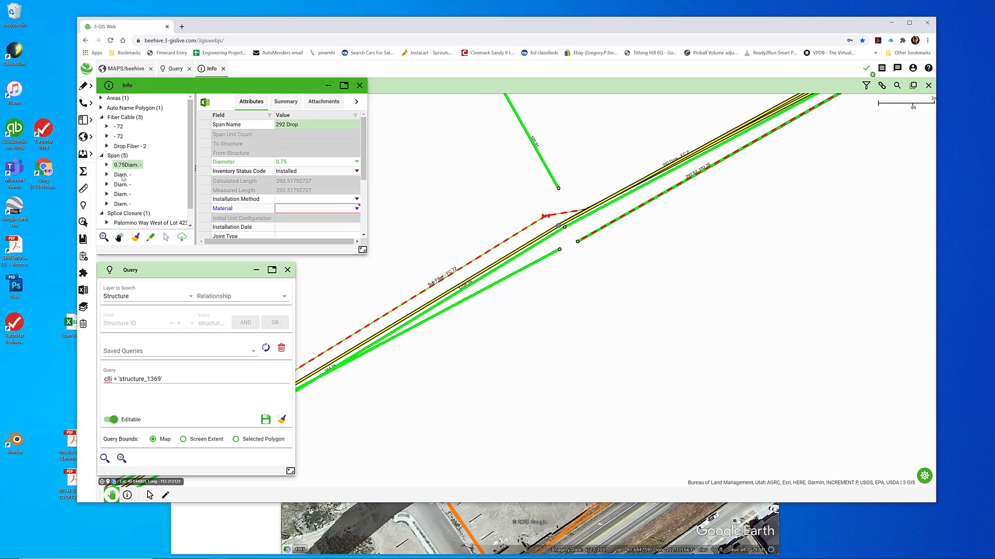
Reshape the (2) 1.25" Conduit span coming from the northwest so its end meets the splice closure location
{"action": "left_click", "coordinate": [122, 176]}
{"action": "right_click", "coordinate": [123, 177]}
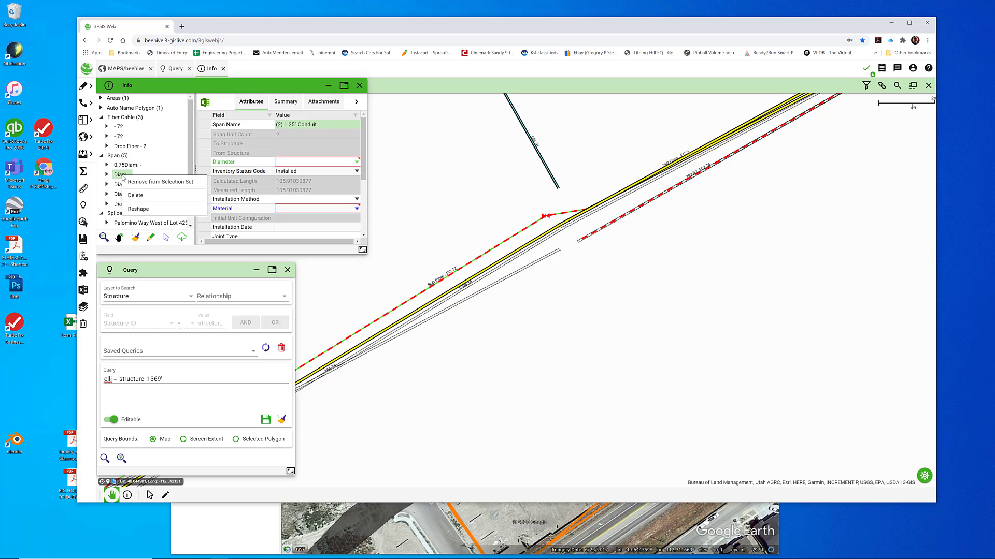
{"action": "left_click", "coordinate": [145, 211]}
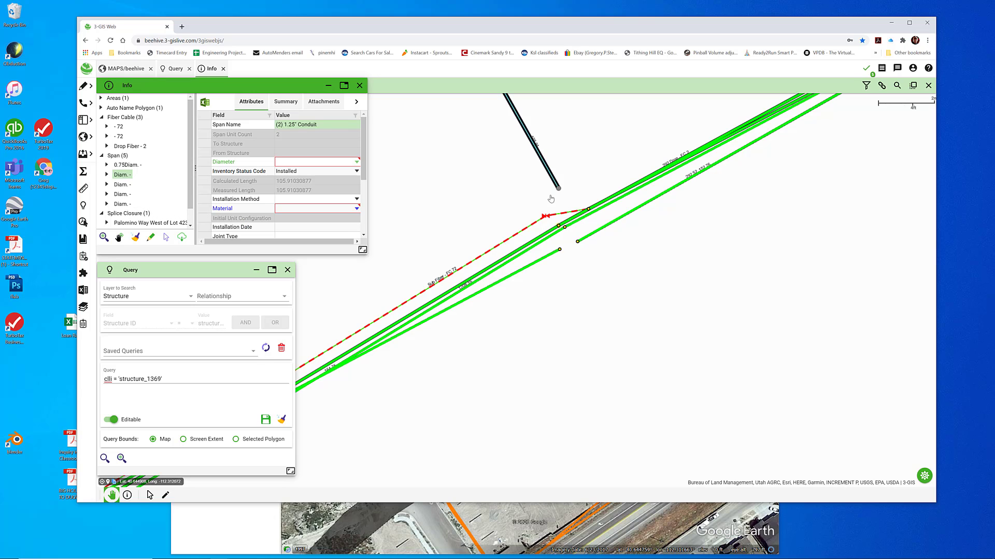
{"action": "left_click_drag", "start_coordinate": [558, 211], "coordinate": [558, 226]}
Reshape the southwest 1.25" to FP span so its northeast end snaps to the splice closure location
{"action": "left_click", "coordinate": [118, 184]}
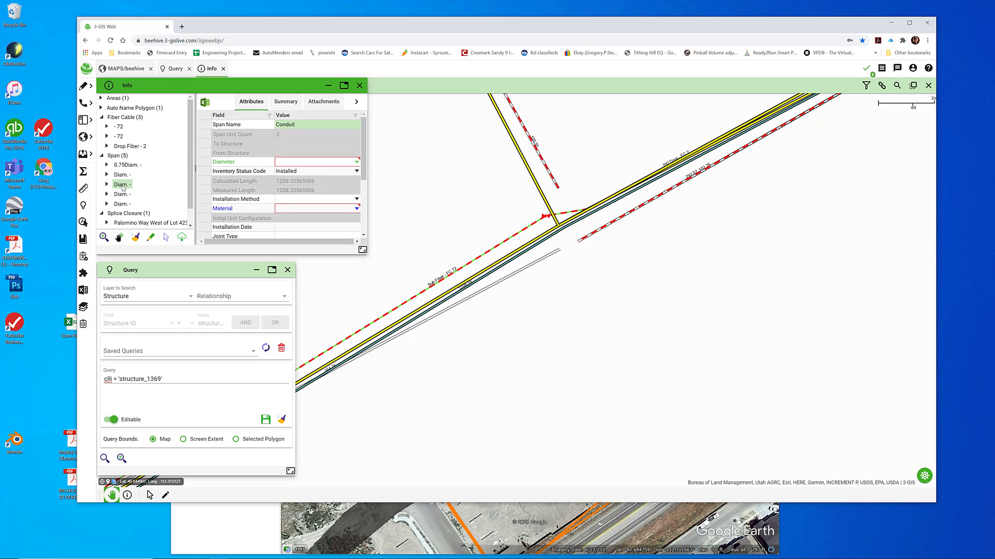
{"action": "right_click", "coordinate": [123, 188]}
{"action": "left_click", "coordinate": [121, 194]}
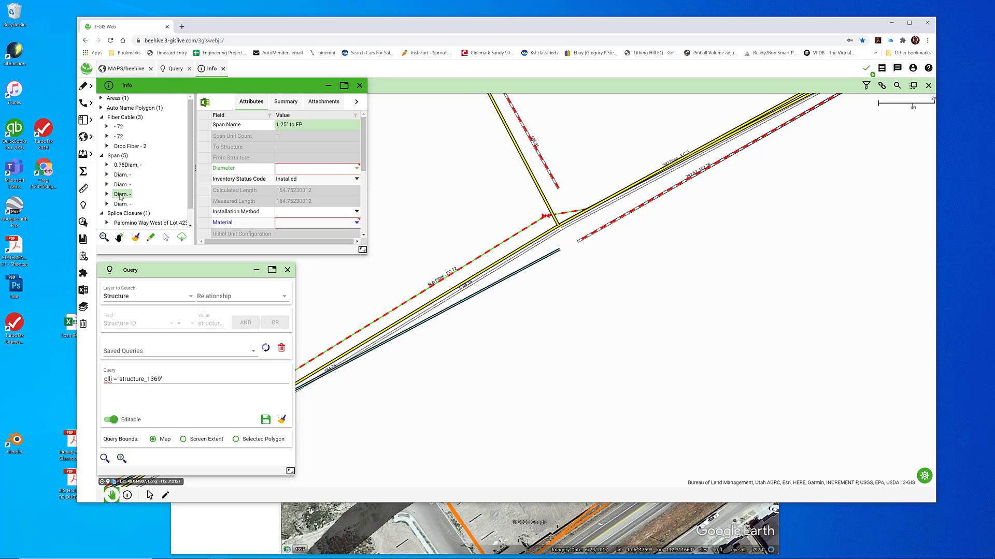
{"action": "right_click", "coordinate": [123, 196]}
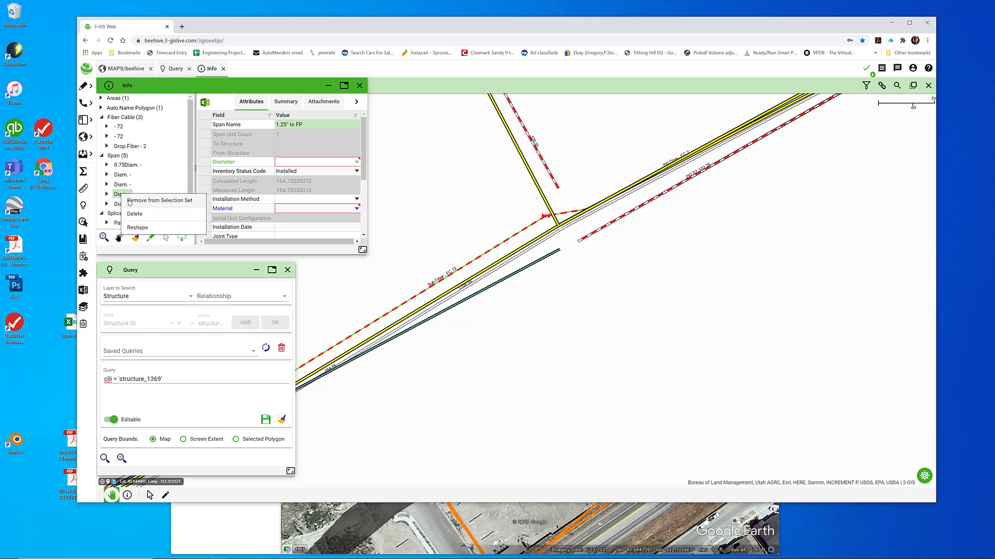
{"action": "left_click", "coordinate": [138, 229]}
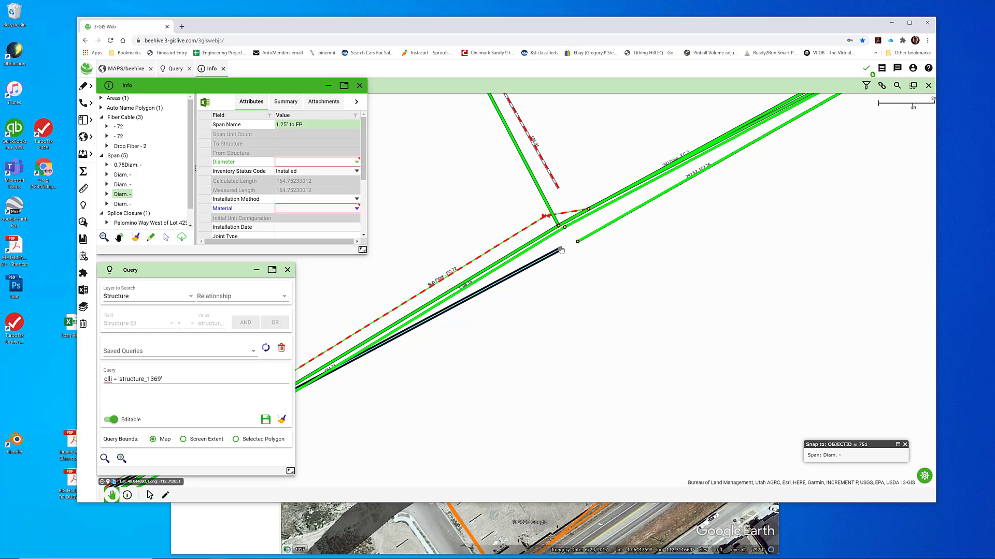
{"action": "left_click_drag", "start_coordinate": [561, 250], "coordinate": [558, 228]}
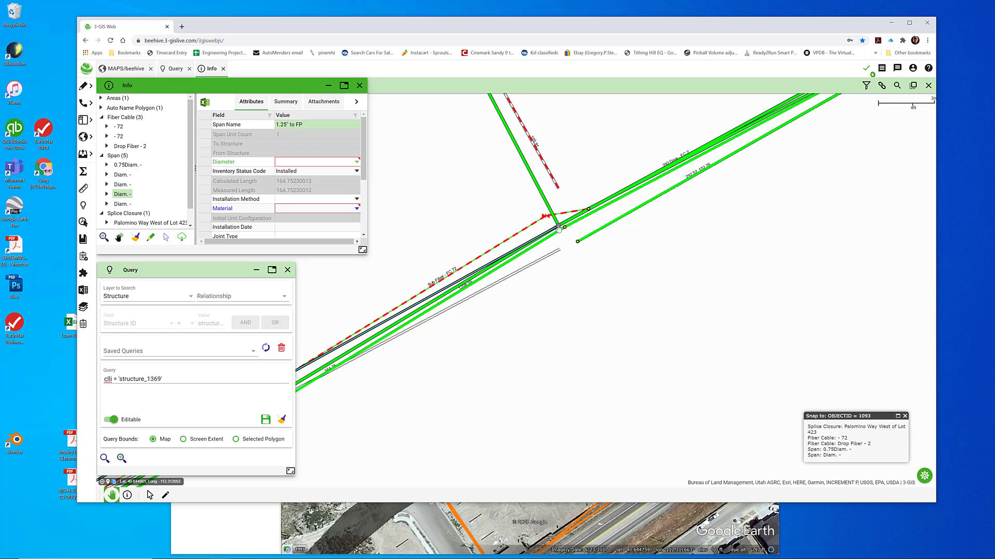
Reshape the northeast 1.25" to FP span so its end meets the splice closure location, and commit all pending edits
{"action": "left_click", "coordinate": [119, 206]}
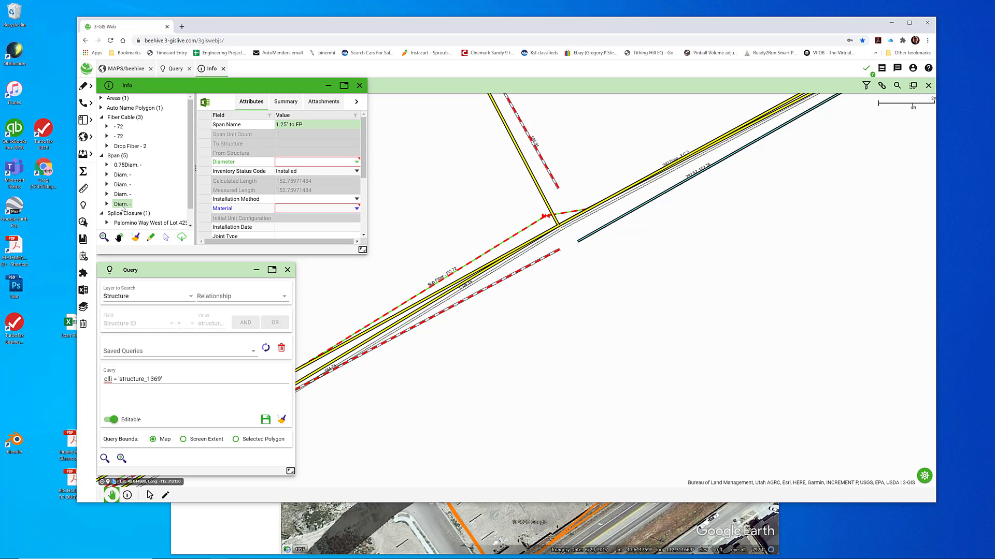
{"action": "right_click", "coordinate": [120, 206]}
{"action": "left_click", "coordinate": [138, 238]}
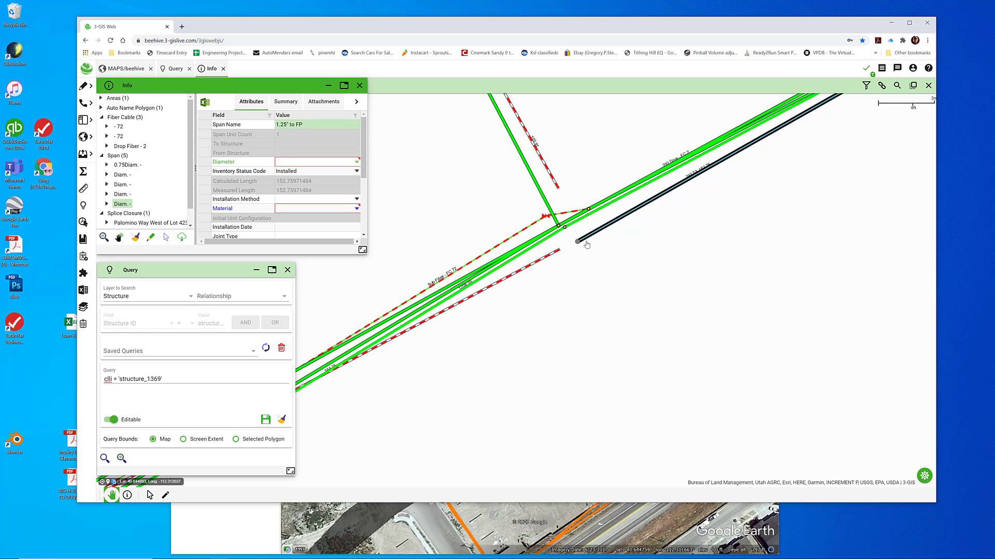
{"action": "left_click_drag", "start_coordinate": [577, 244], "coordinate": [558, 226]}
{"action": "left_click", "coordinate": [866, 68]}
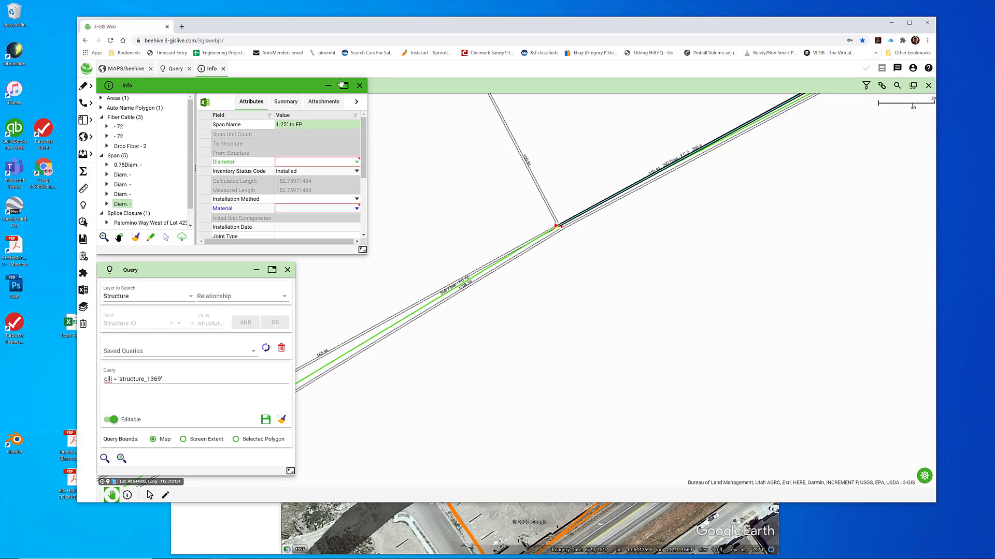
Split the continuous two-unit Conduit span just beside the splice closure, using Span Coupler as the point layer, and complete the span unit selection
{"action": "left_click", "coordinate": [359, 85]}
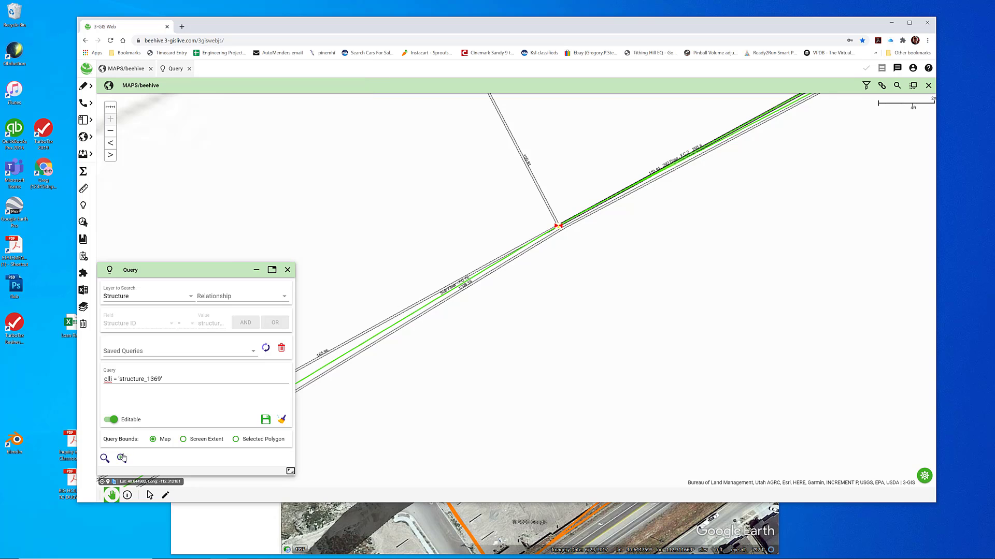
{"action": "left_click", "coordinate": [441, 339]}
{"action": "key", "text": "s"}
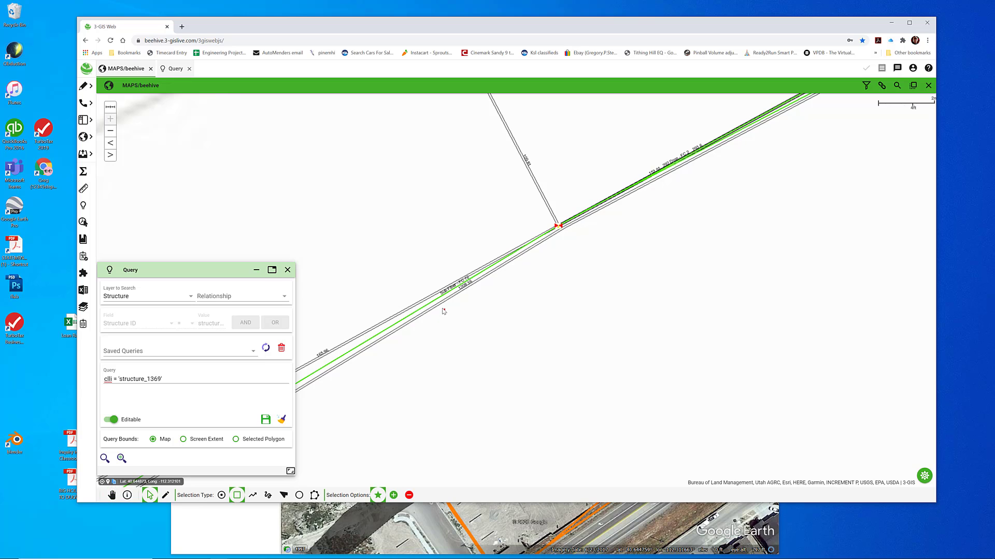
{"action": "left_click_drag", "start_coordinate": [444, 311], "coordinate": [436, 307]}
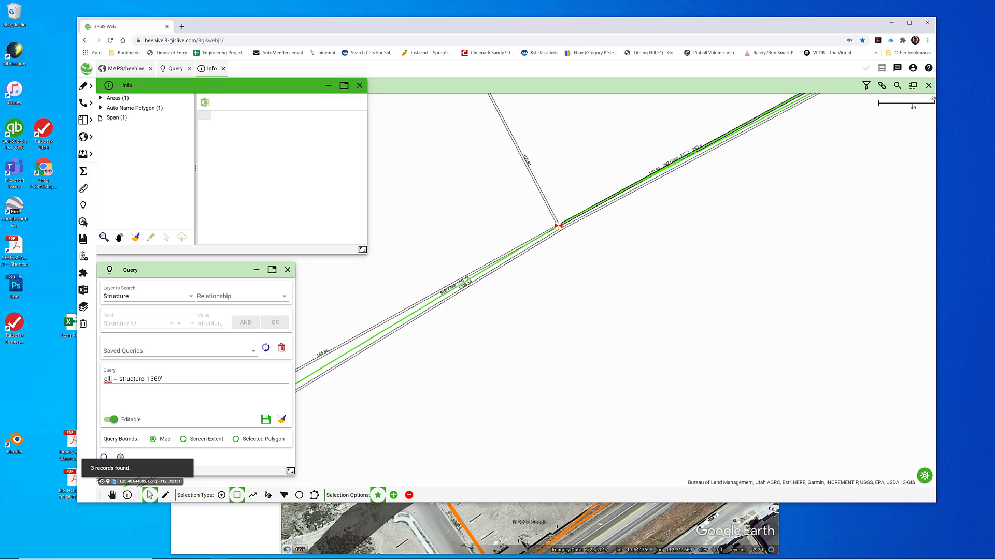
{"action": "left_click", "coordinate": [101, 118]}
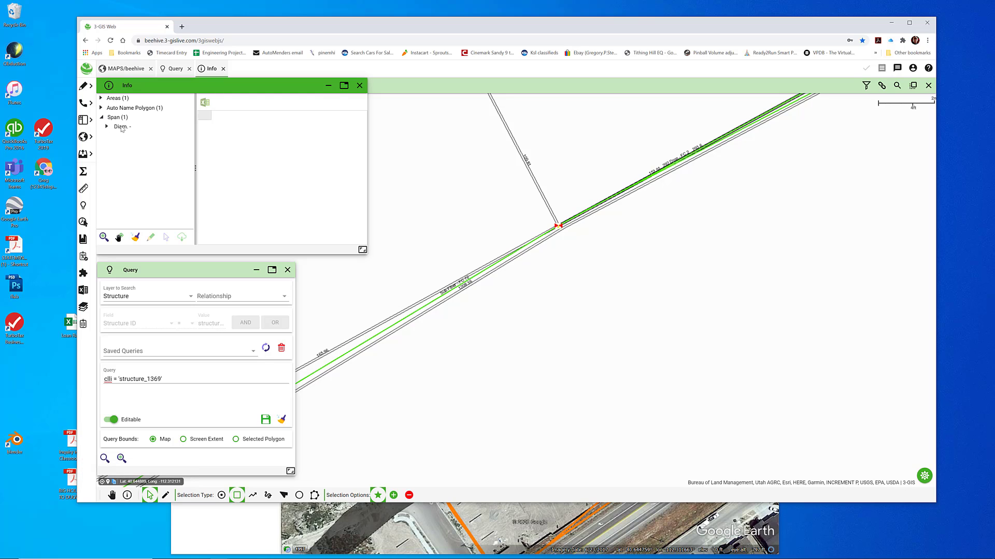
{"action": "left_click", "coordinate": [121, 127]}
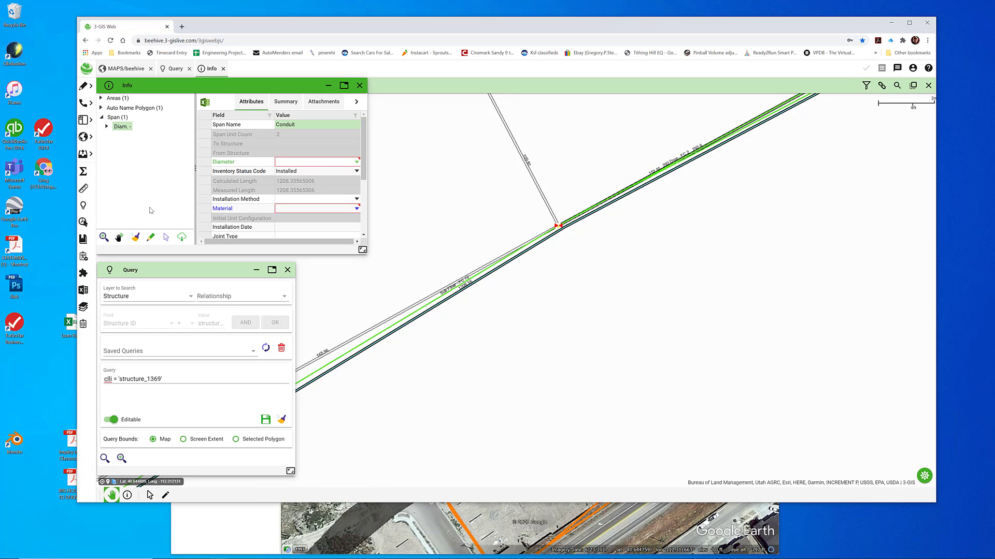
{"action": "left_click", "coordinate": [151, 238]}
{"action": "left_click", "coordinate": [196, 222]}
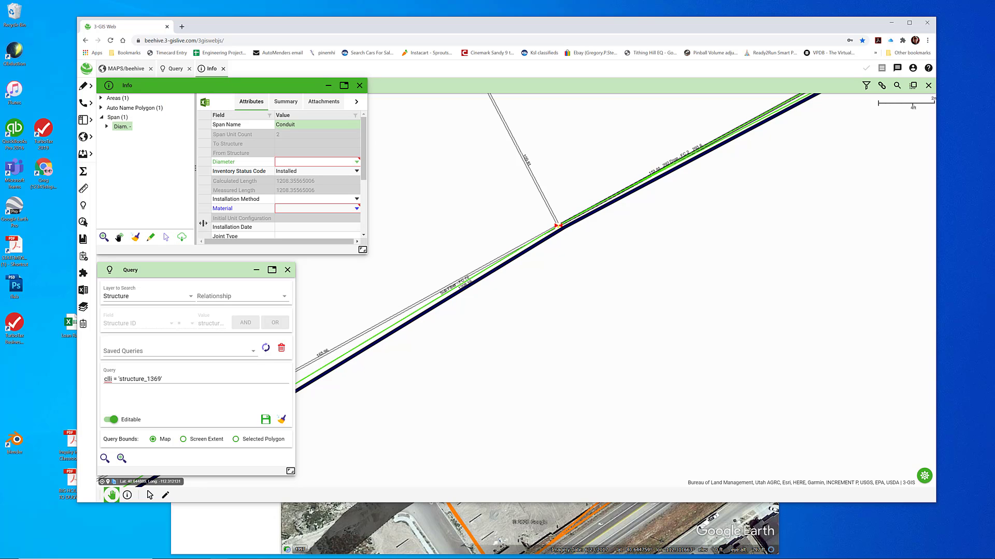
{"action": "left_click", "coordinate": [563, 237]}
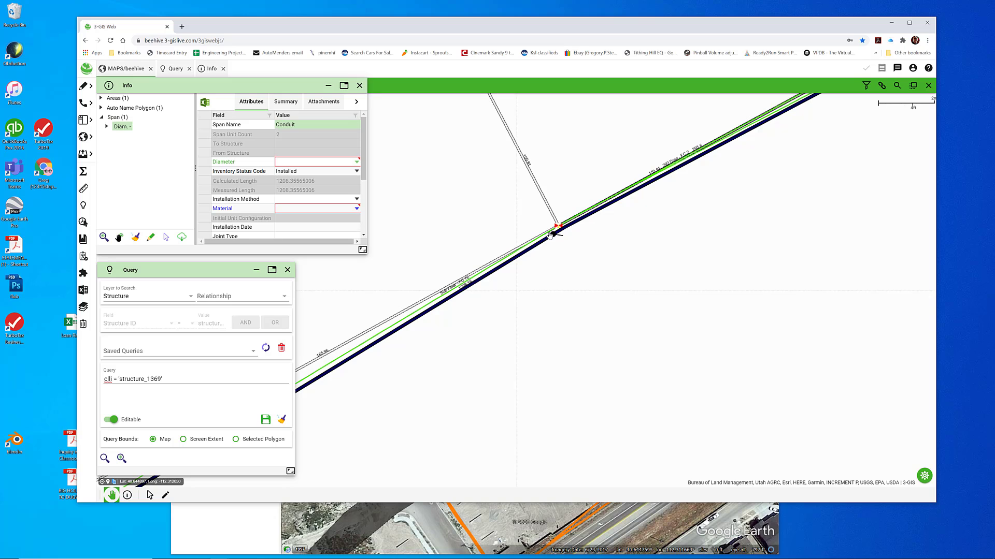
{"action": "left_click", "coordinate": [541, 234]}
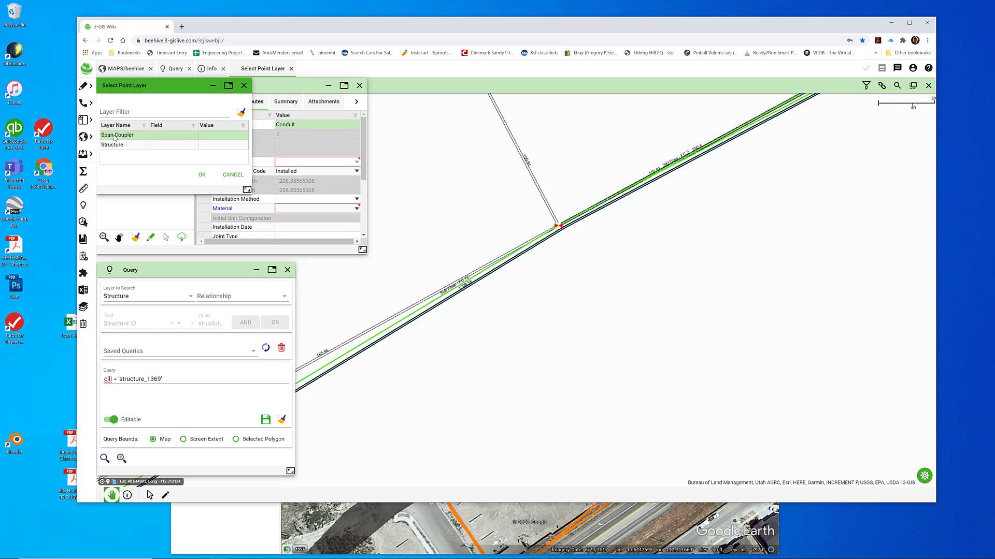
{"action": "left_click", "coordinate": [202, 175]}
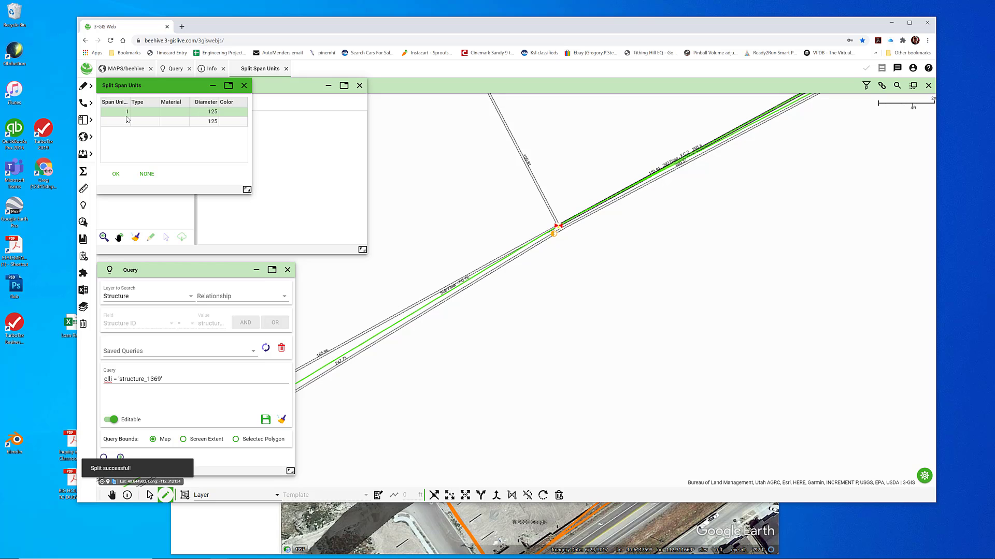
{"action": "left_click", "coordinate": [116, 173]}
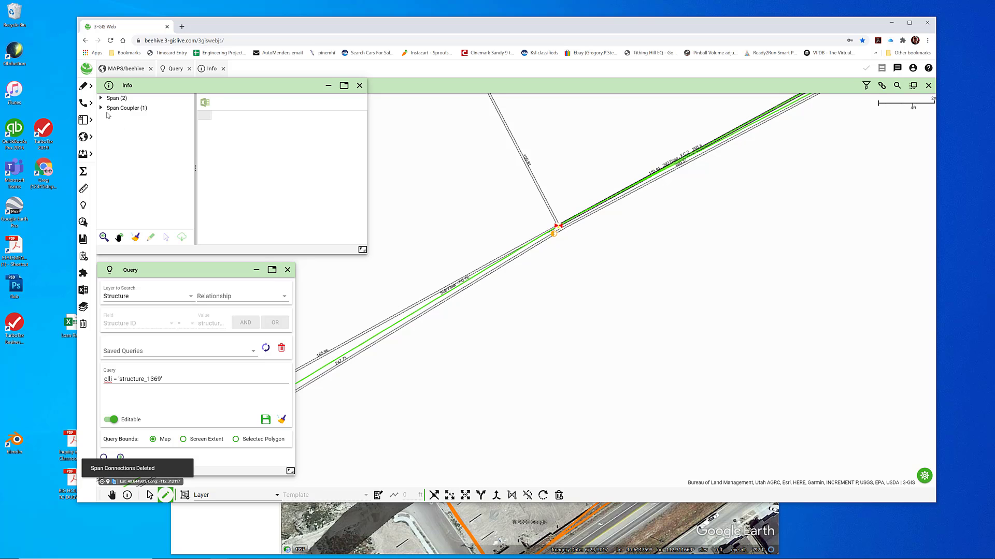
Move the span coupler together with its coincident Conduit spans onto the splice closure point using Move Coincident
{"action": "left_click", "coordinate": [102, 108]}
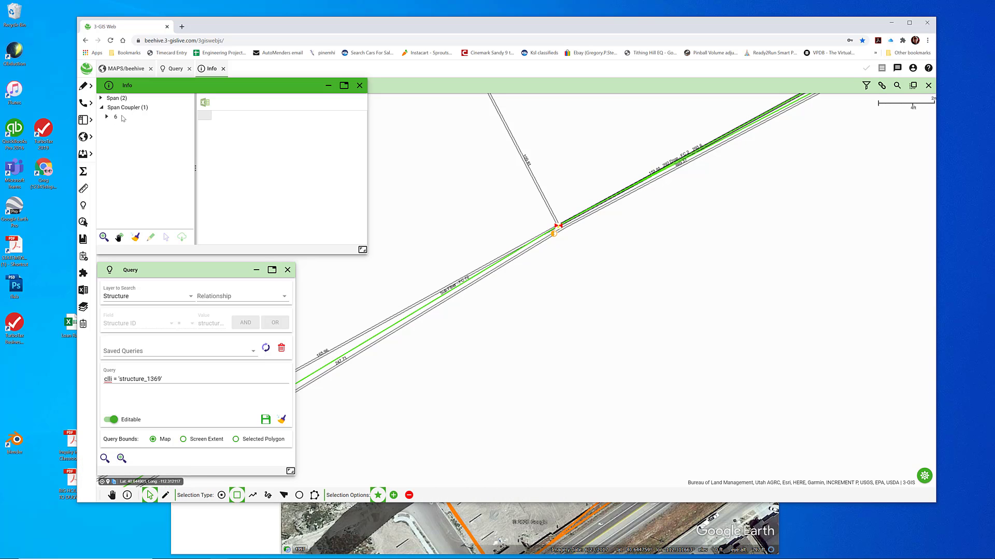
{"action": "left_click", "coordinate": [115, 118]}
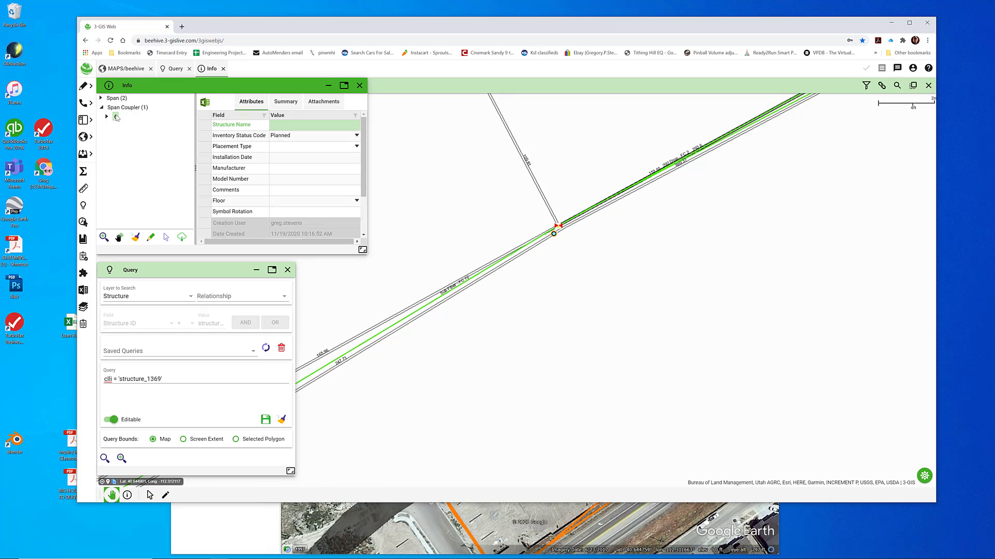
{"action": "left_click", "coordinate": [151, 238]}
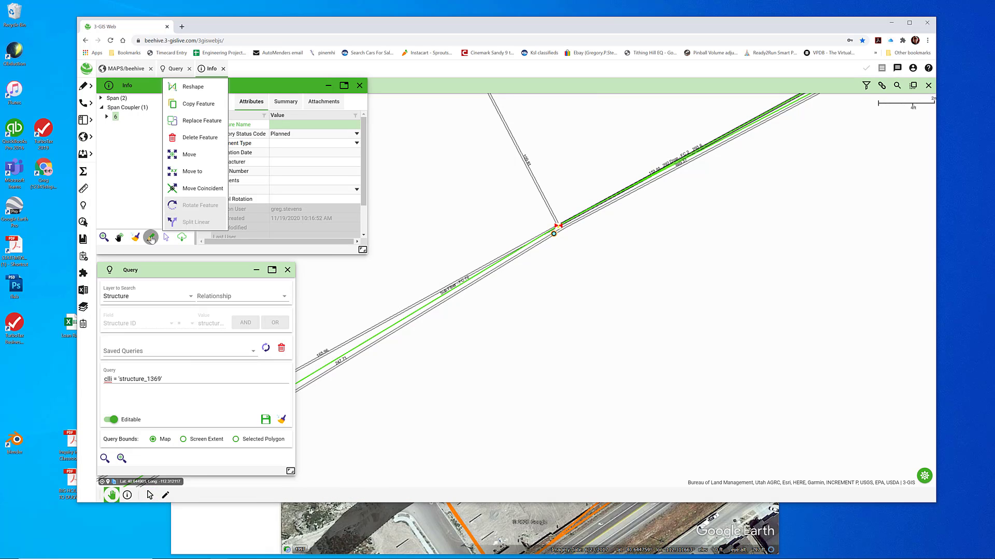
{"action": "left_click", "coordinate": [192, 189]}
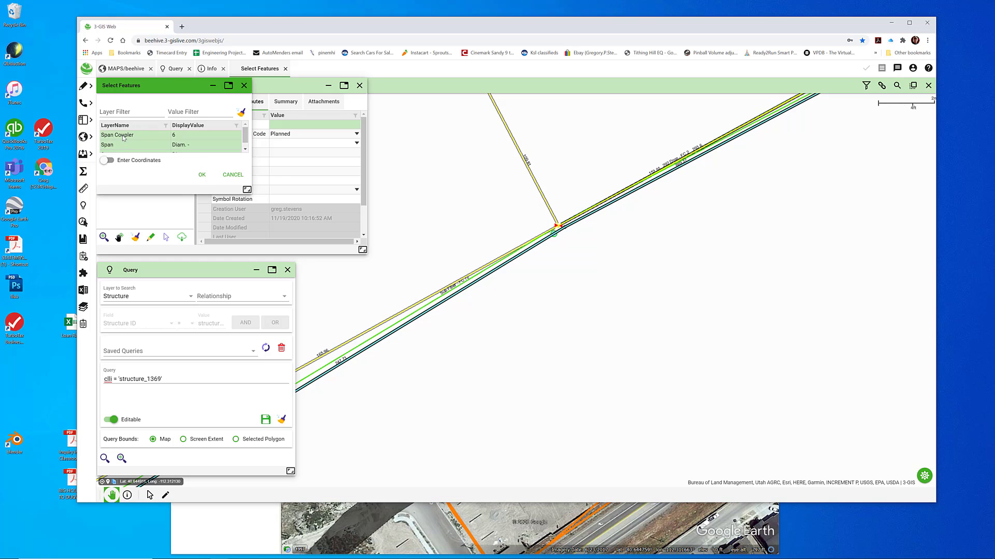
{"action": "scroll", "coordinate": [191, 147], "scroll_direction": "down", "scroll_amount": 1}
{"action": "left_click", "coordinate": [202, 176]}
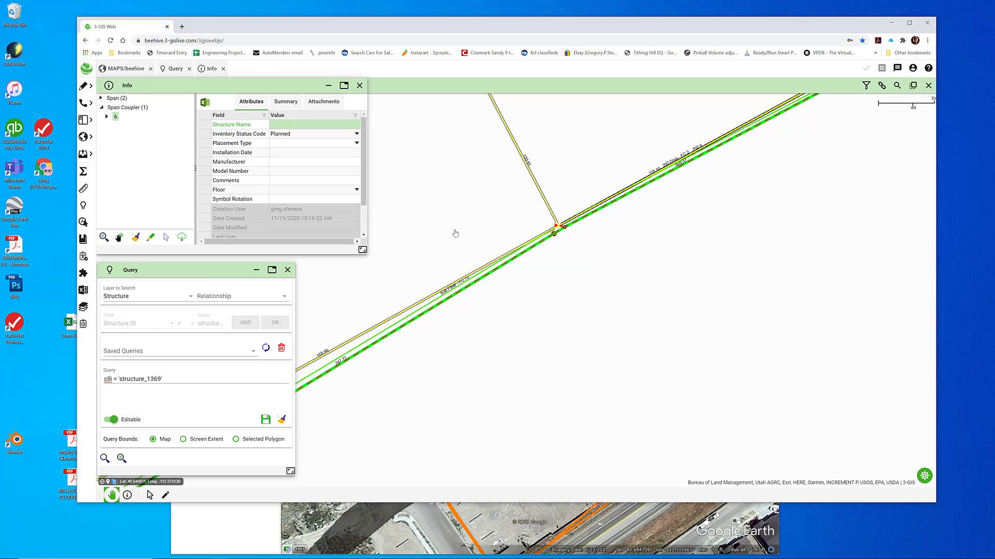
{"action": "left_click_drag", "start_coordinate": [554, 234], "coordinate": [560, 227]}
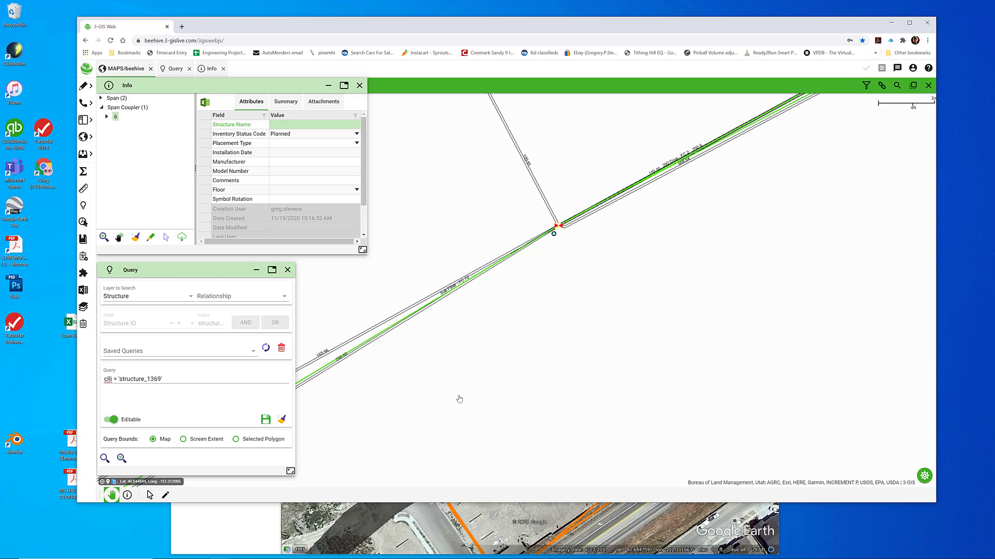
Select all features around the vault, delete the span coupler at the splice closure, and commit the edit
{"action": "key", "text": "s"}
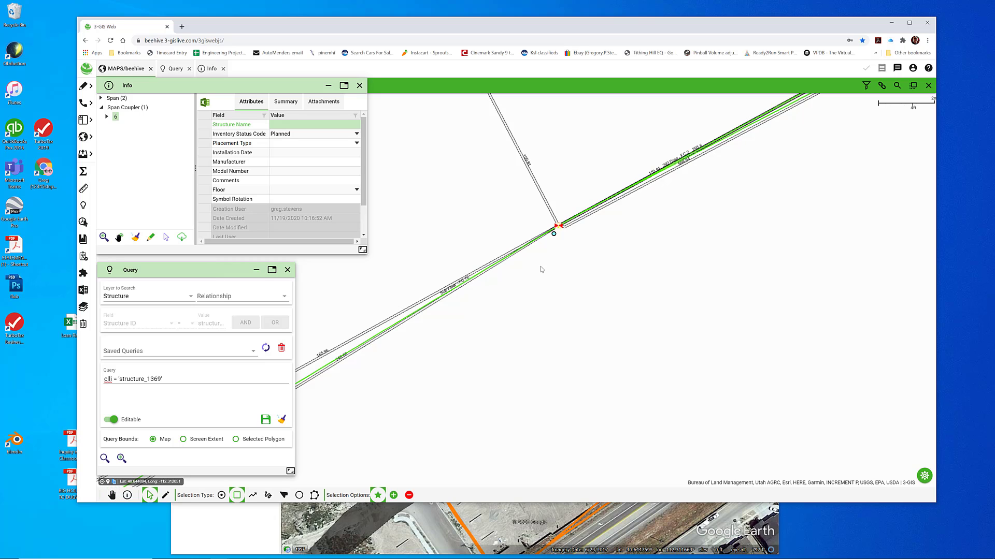
{"action": "left_click_drag", "start_coordinate": [533, 267], "coordinate": [579, 195]}
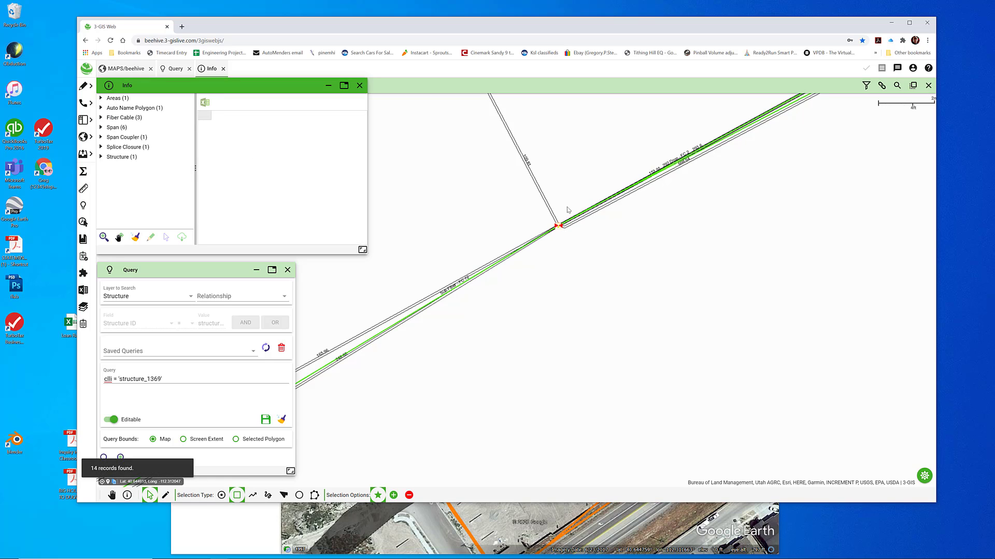
{"action": "left_click", "coordinate": [101, 138]}
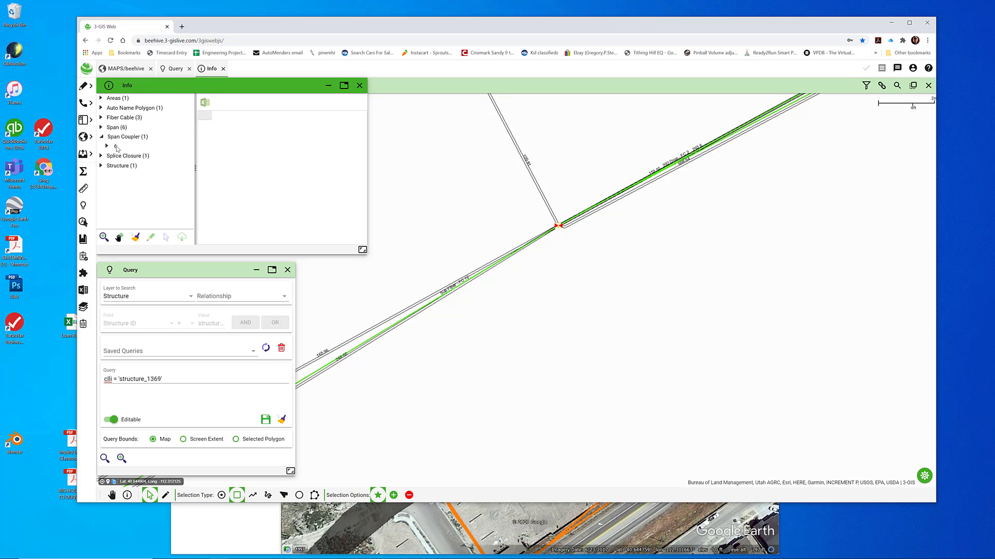
{"action": "left_click", "coordinate": [115, 147]}
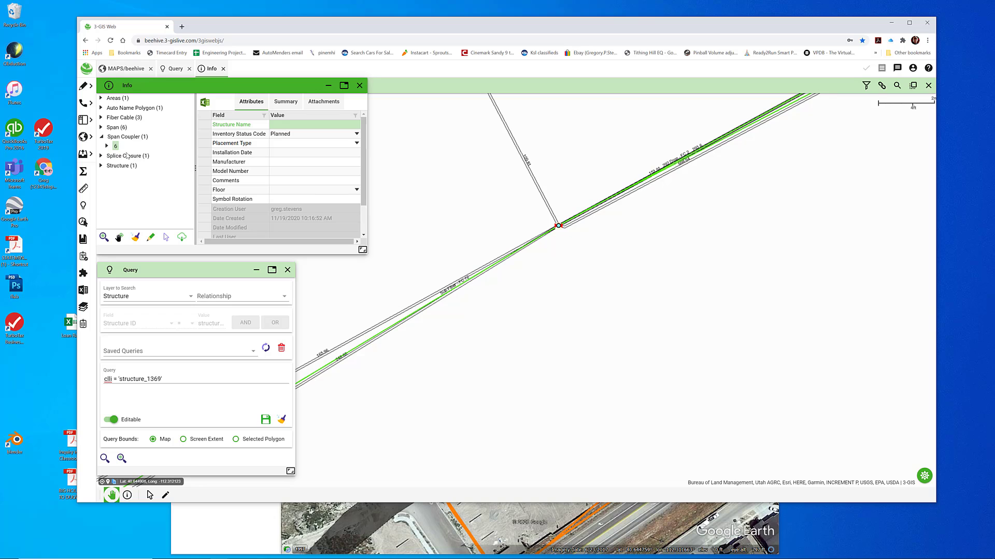
{"action": "right_click", "coordinate": [116, 148]}
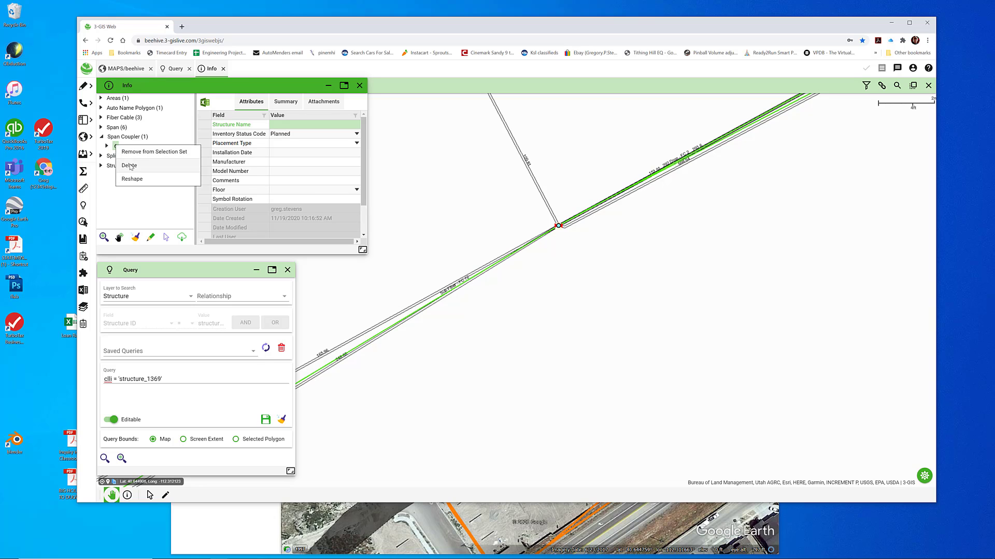
{"action": "left_click", "coordinate": [132, 167]}
{"action": "left_click", "coordinate": [204, 176]}
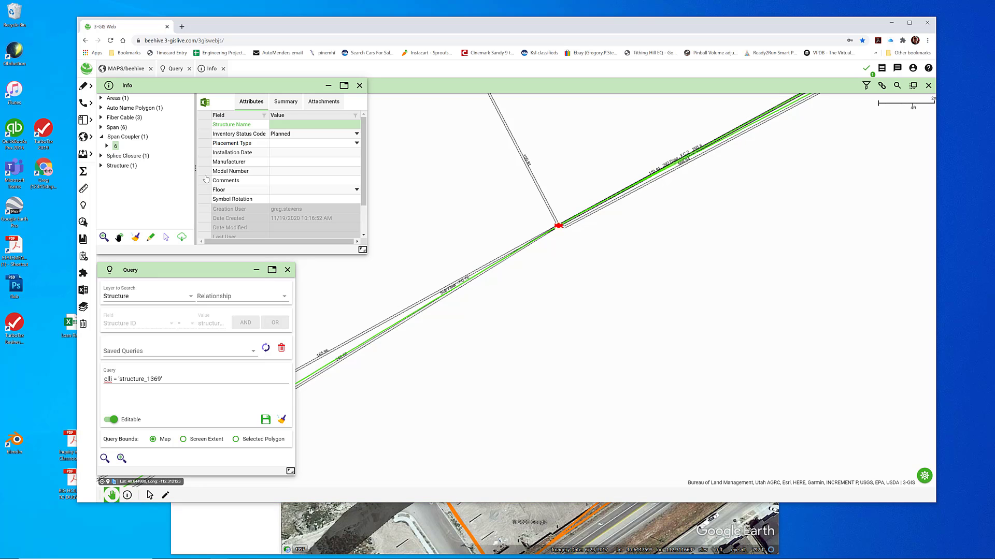
{"action": "left_click", "coordinate": [870, 70]}
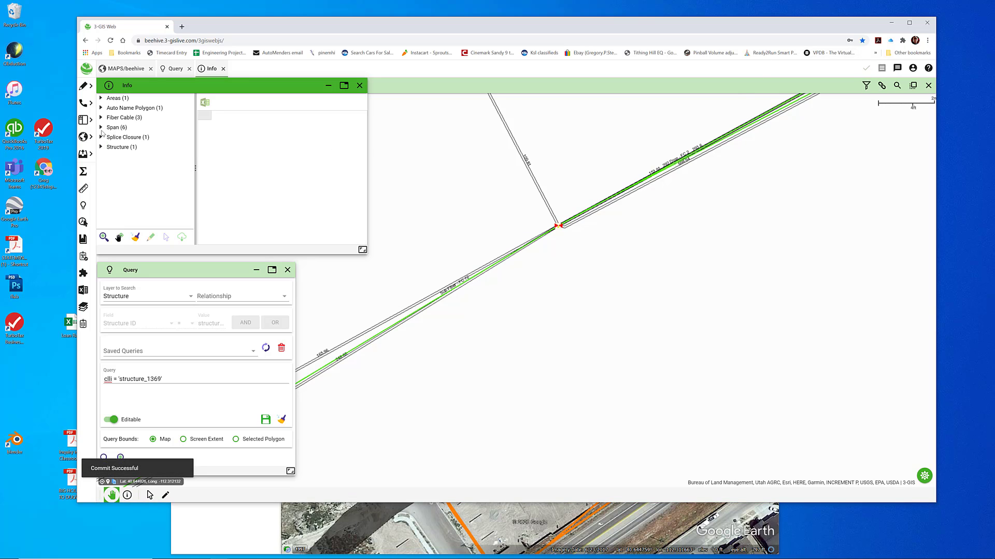
Check each span and fiber cable in the selection to see whether it ends at the vault
{"action": "left_click", "coordinate": [101, 129]}
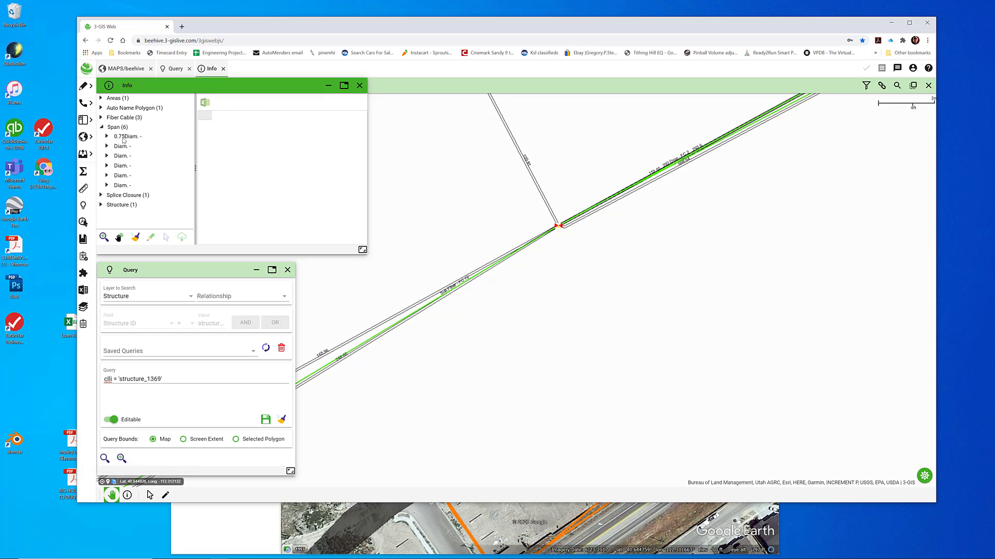
{"action": "left_click", "coordinate": [123, 138]}
{"action": "left_click", "coordinate": [121, 146]}
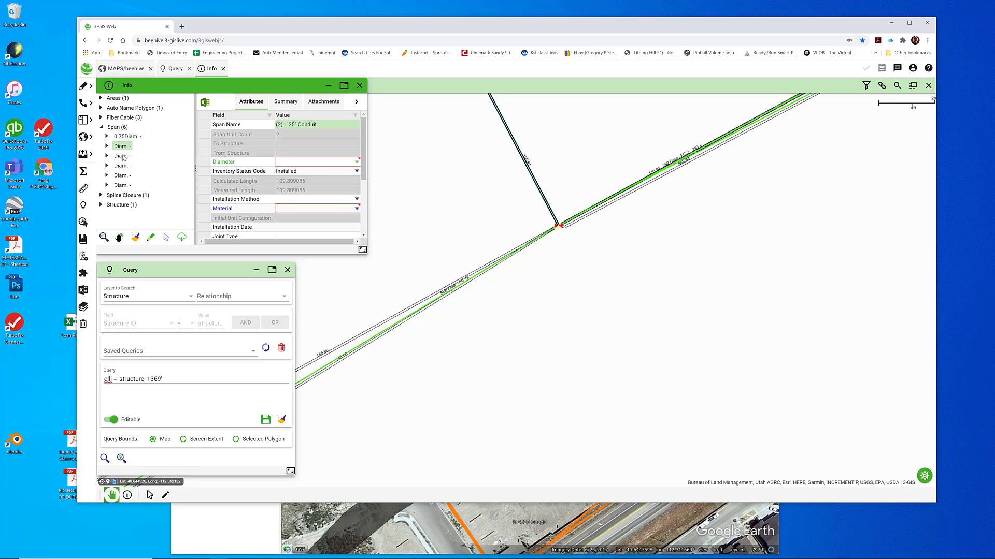
{"action": "left_click", "coordinate": [122, 166]}
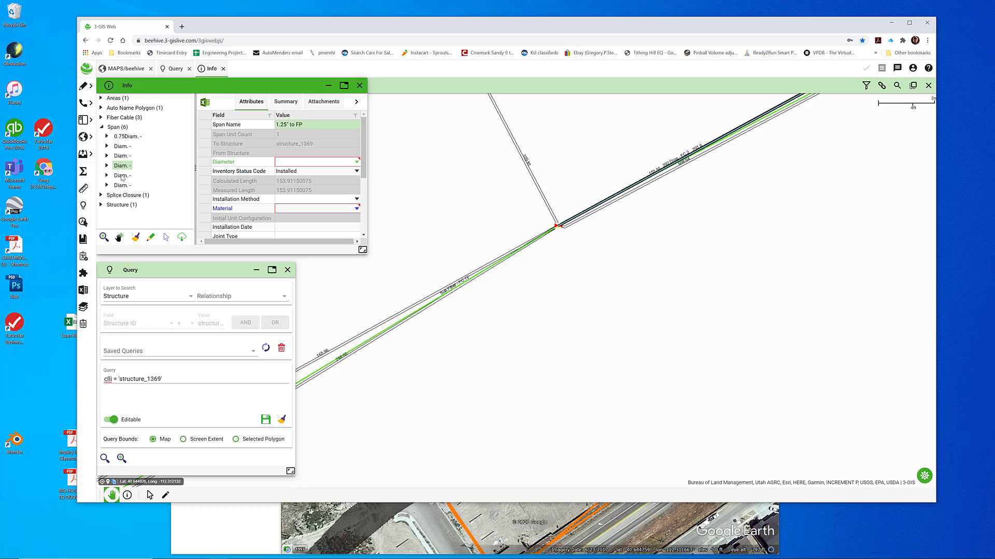
{"action": "left_click", "coordinate": [122, 176]}
{"action": "left_click", "coordinate": [120, 185]}
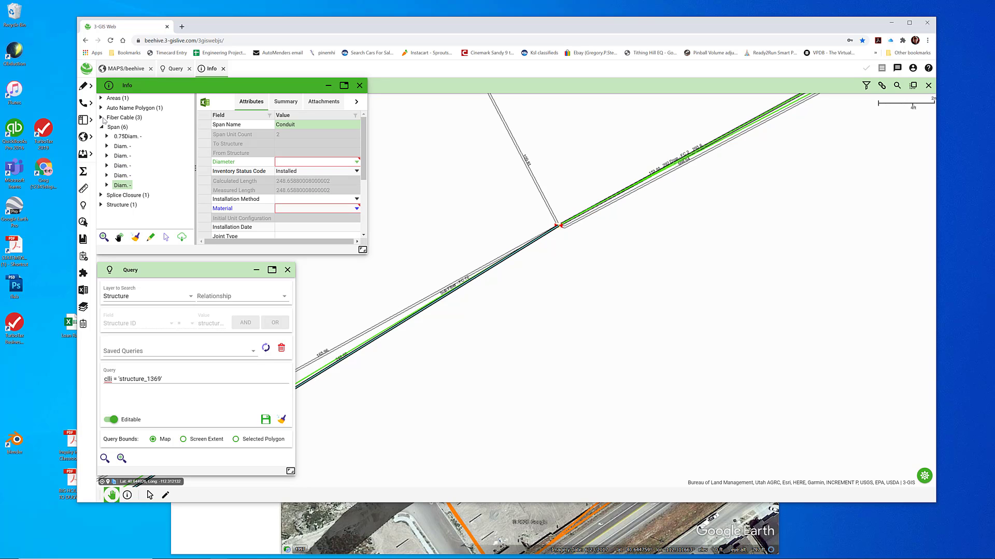
{"action": "left_click", "coordinate": [101, 118]}
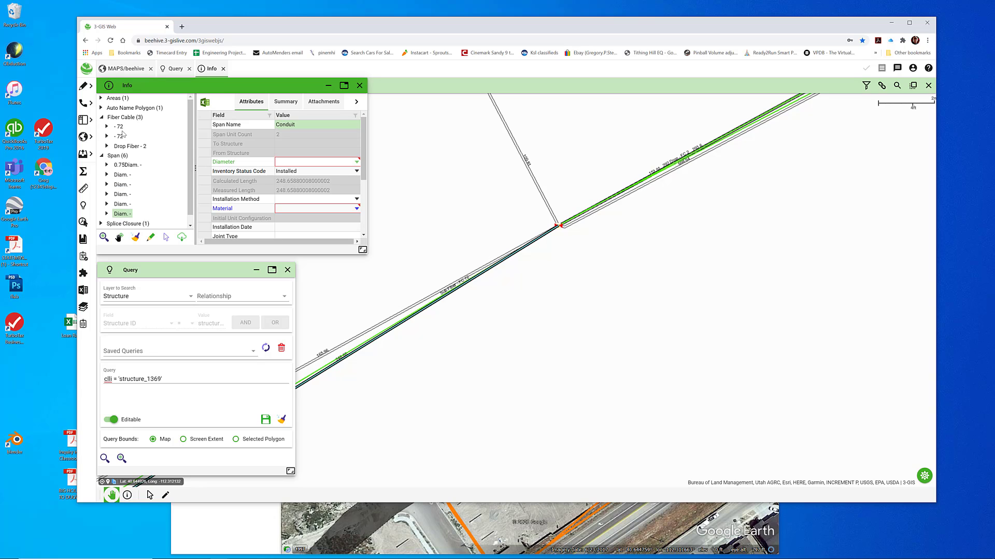
{"action": "left_click", "coordinate": [119, 137]}
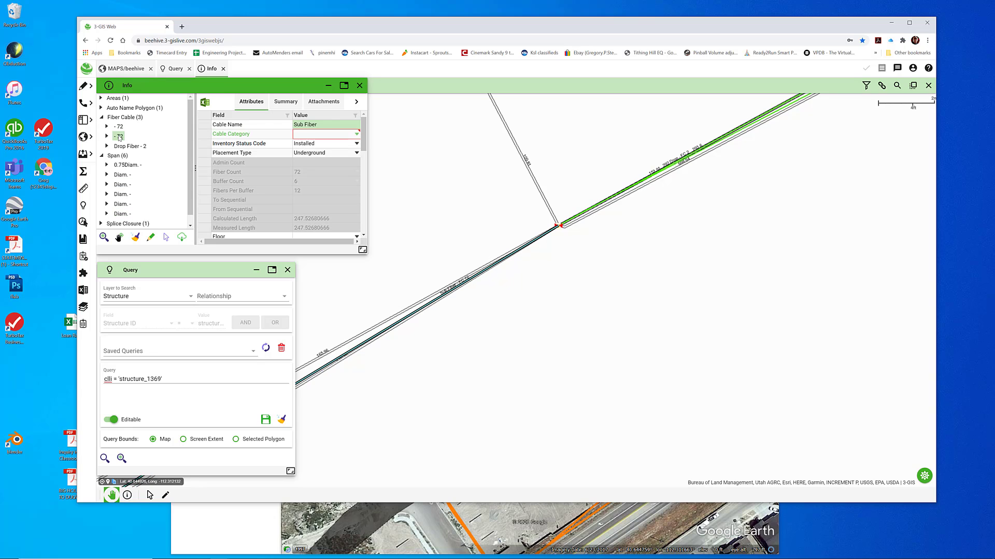
{"action": "left_click", "coordinate": [119, 127]}
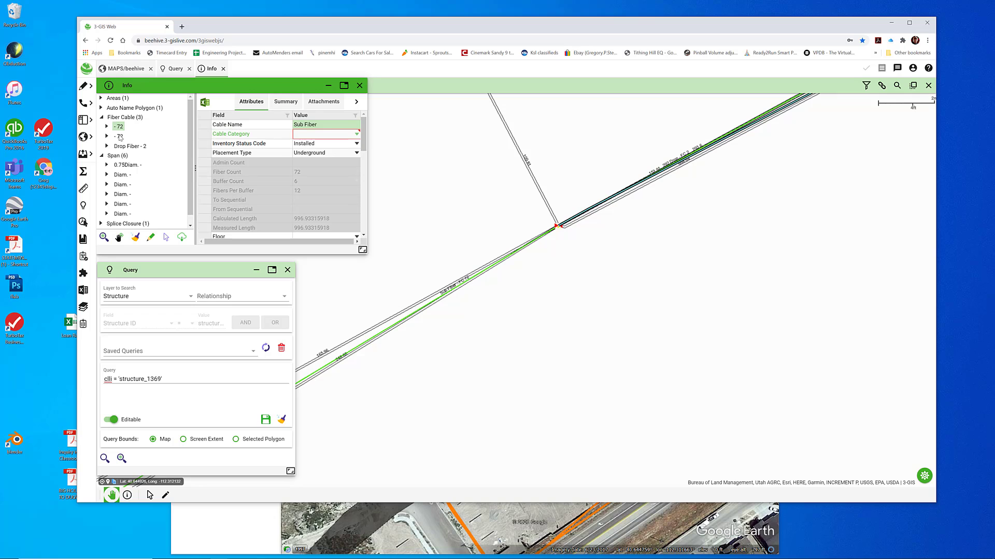
{"action": "left_click", "coordinate": [123, 147]}
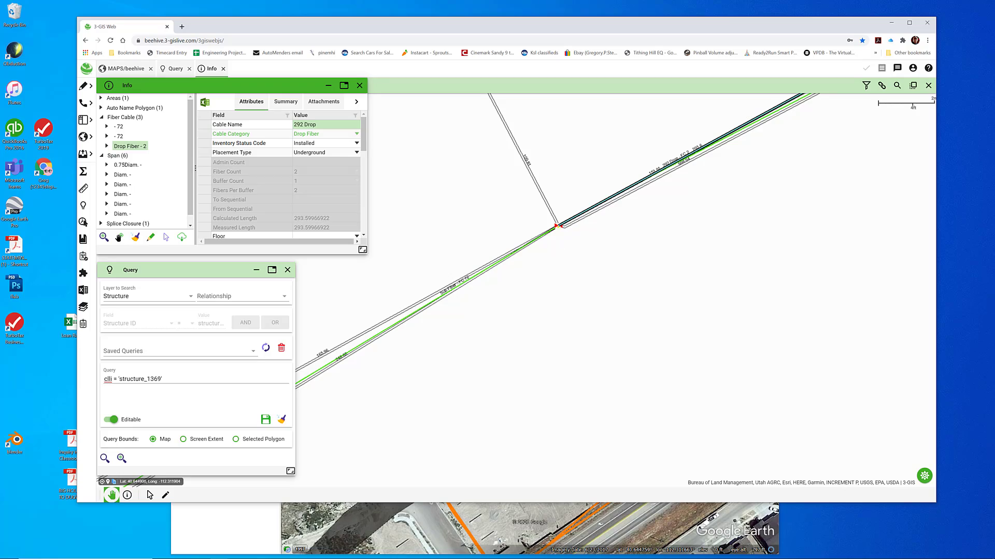
Look at the Beehive Splice Tracking sheet and inspect the attributes of the splice closure at the vault
{"action": "left_click_drag", "start_coordinate": [994, 101], "coordinate": [528, 31]}
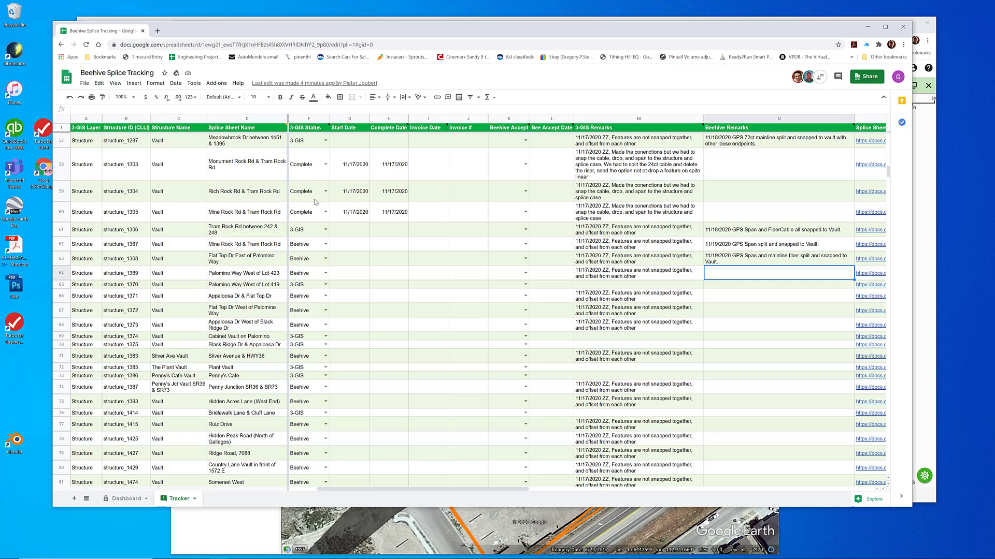
{"action": "left_click_drag", "start_coordinate": [458, 25], "coordinate": [458, 458]}
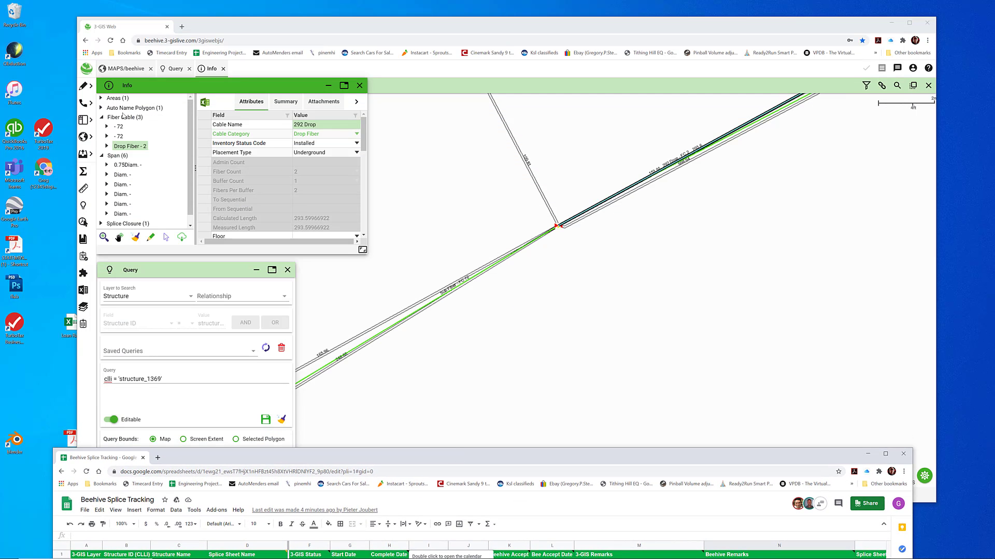
{"action": "scroll", "coordinate": [117, 196], "scroll_direction": "down", "scroll_amount": 1}
{"action": "left_click", "coordinate": [102, 214]}
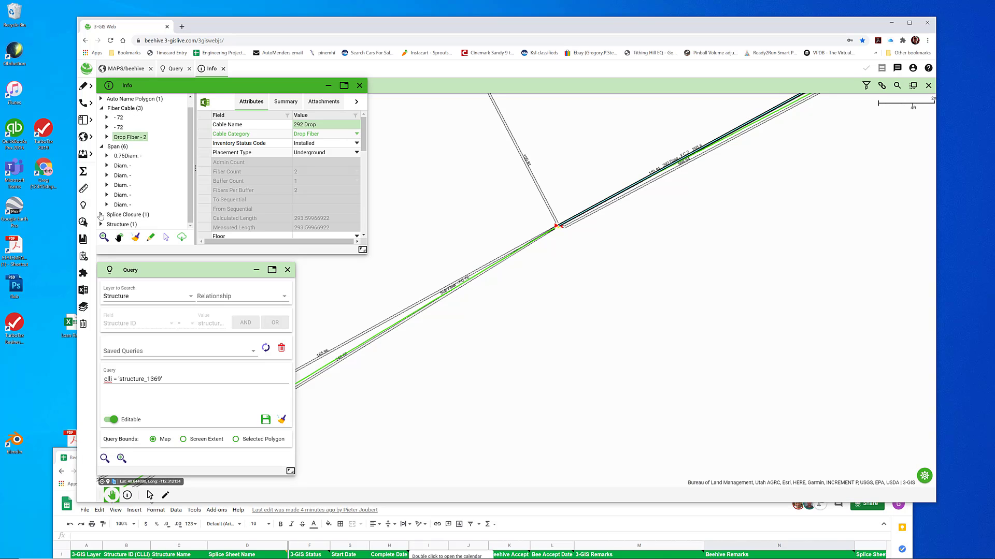
{"action": "left_click", "coordinate": [137, 223]}
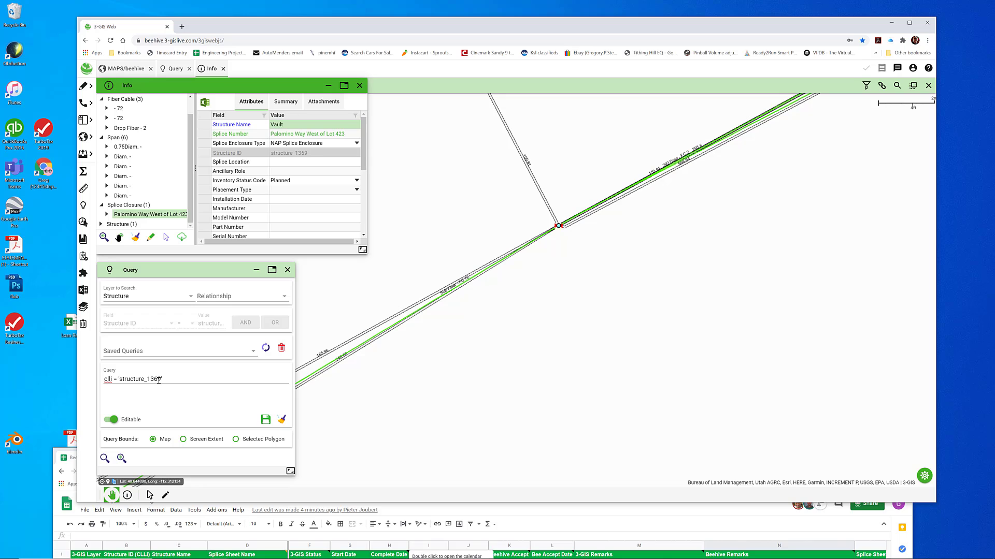
Switch to the Beehive Splice Tracking sheet and set the 3-GIS Status of structure_1369 to 3-GIS
{"action": "left_click", "coordinate": [576, 512]}
{"action": "left_click_drag", "start_coordinate": [536, 452], "coordinate": [543, 52]}
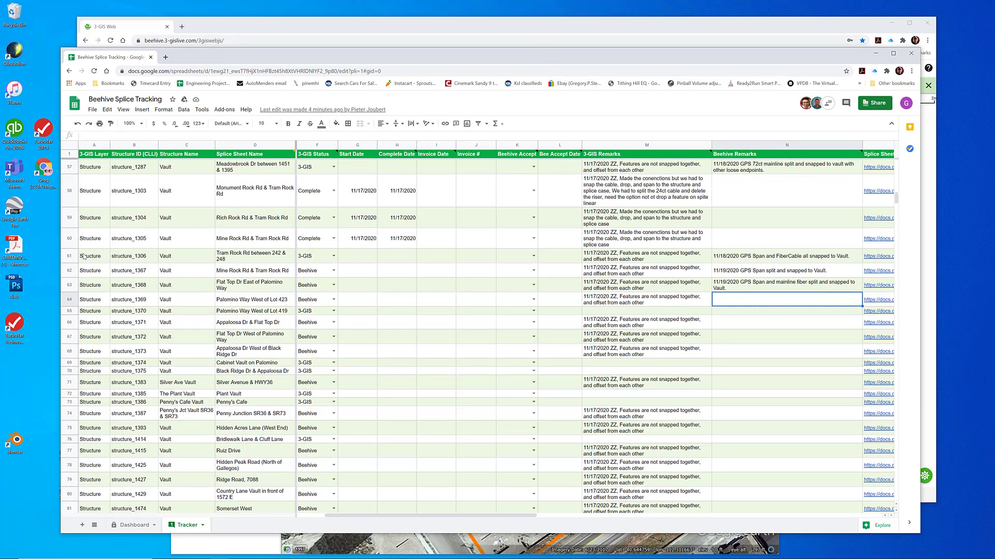
{"action": "left_click", "coordinate": [333, 299]}
{"action": "left_click", "coordinate": [309, 334]}
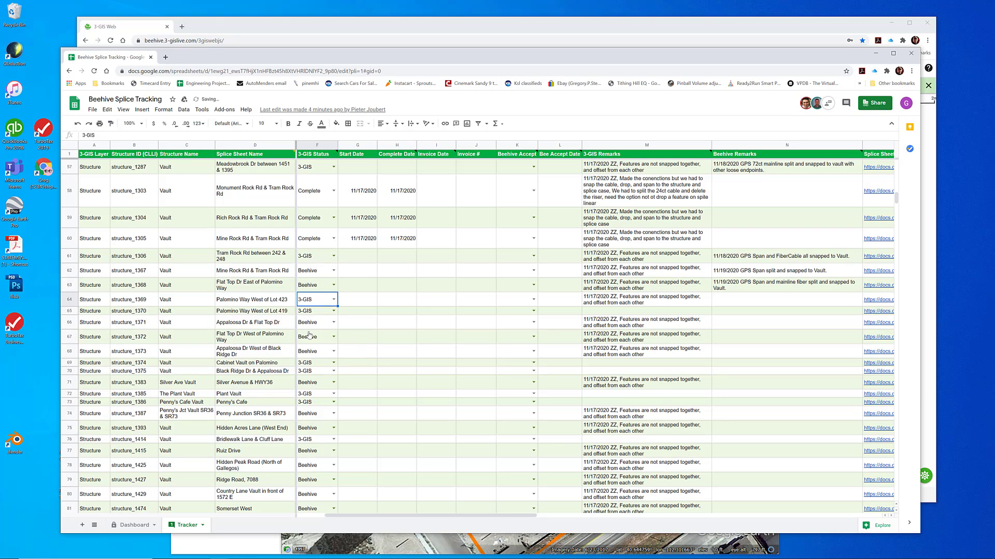
Copy the Beehive Remarks text "11/19/2020 GPS Span and mainline fiber split and snapped to Vault." from structure_1368 to structure_1369
{"action": "left_click", "coordinate": [750, 287]}
{"action": "key", "text": "ctrl+c"}
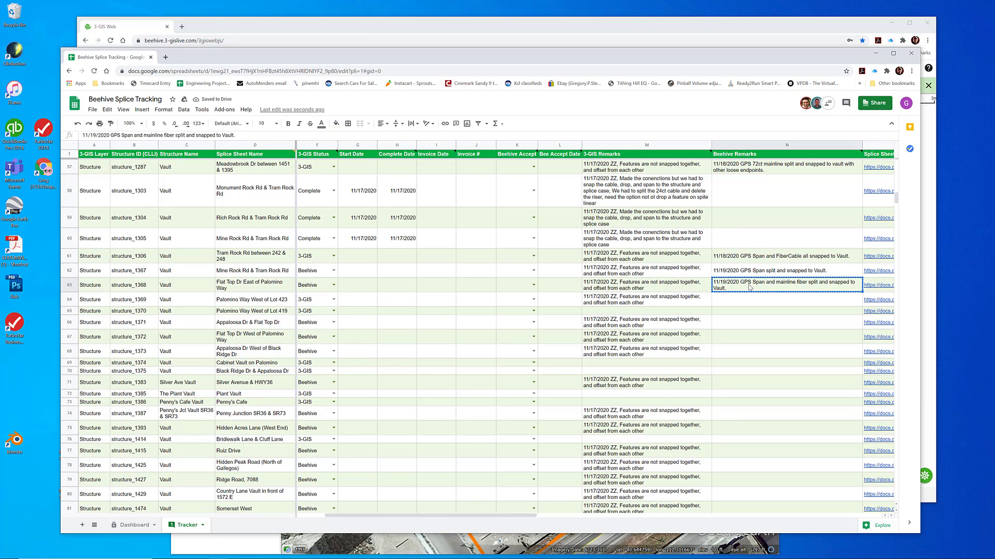
{"action": "left_click", "coordinate": [731, 301]}
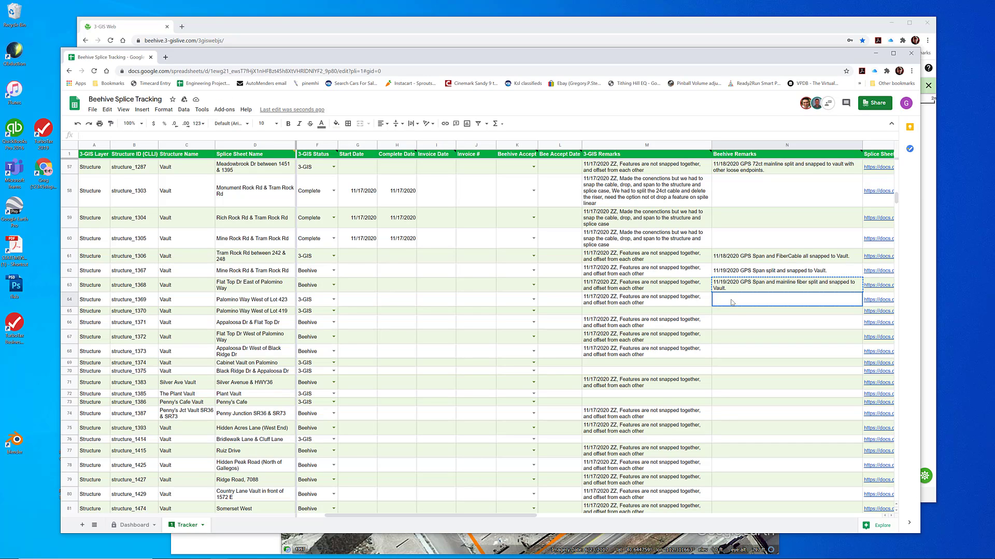
{"action": "key", "text": "ctrl+v"}
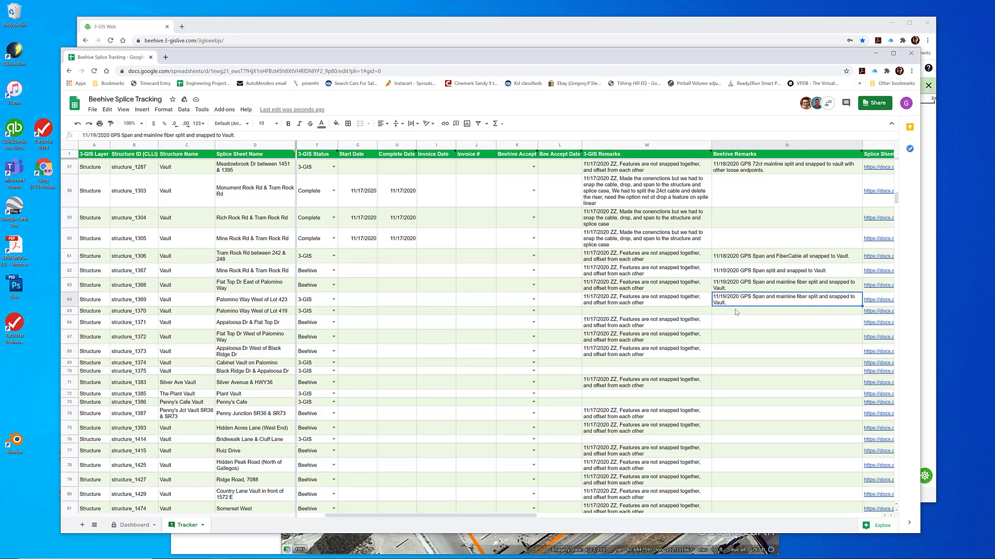
{"action": "left_click", "coordinate": [743, 311]}
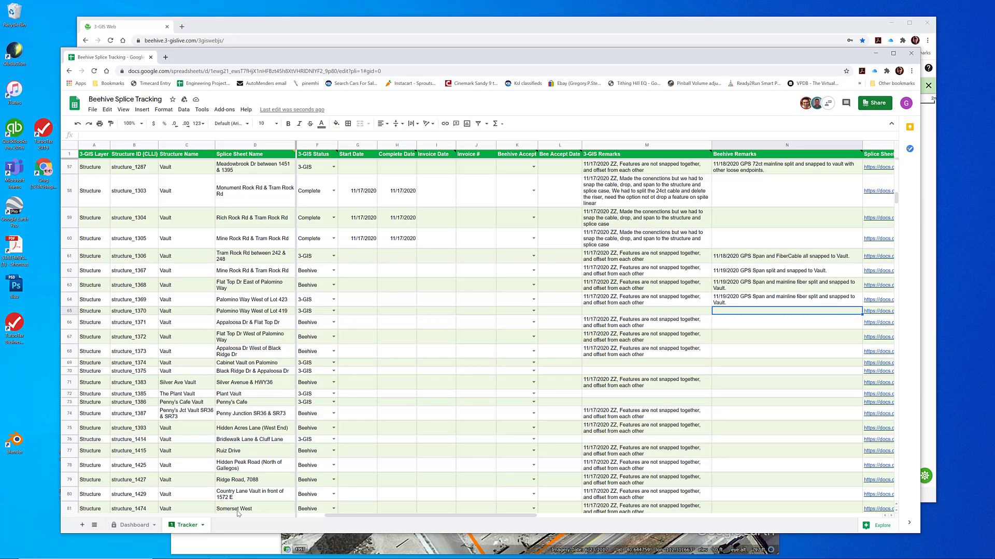
Switch back to 3-GIS Web, query the Structure layer for clli = 'structure_1371', and pan the map to the found vault
{"action": "left_click", "coordinate": [343, 30]}
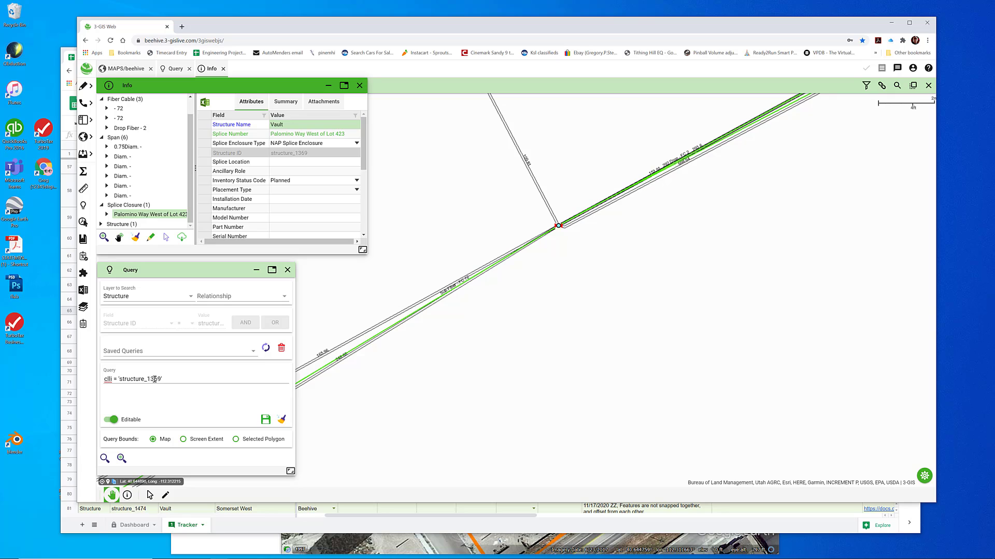
{"action": "left_click_drag", "start_coordinate": [154, 379], "coordinate": [161, 379]}
{"action": "type", "text": "7"}
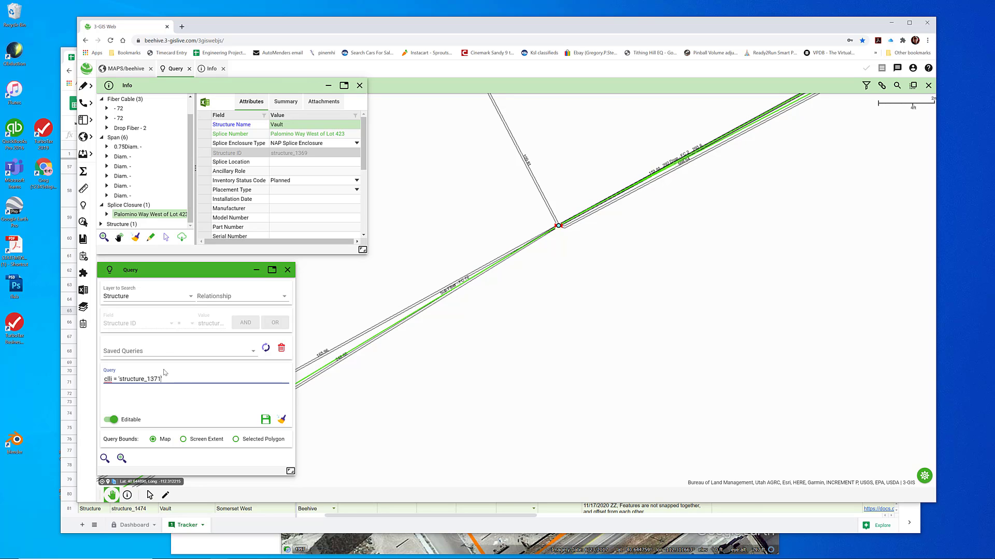
{"action": "type", "text": "1"}
{"action": "left_click", "coordinate": [105, 459]}
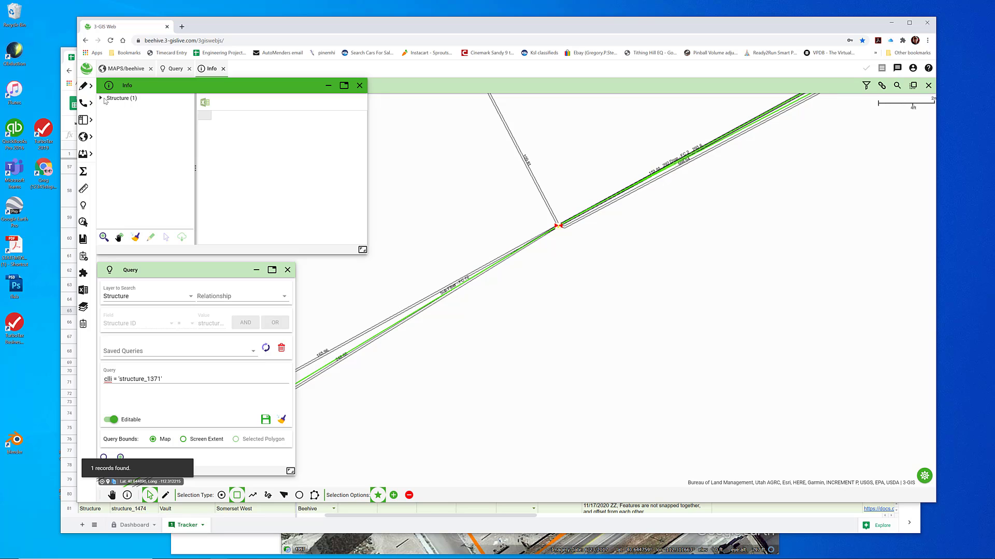
{"action": "left_click", "coordinate": [102, 99]}
{"action": "left_click", "coordinate": [119, 107]}
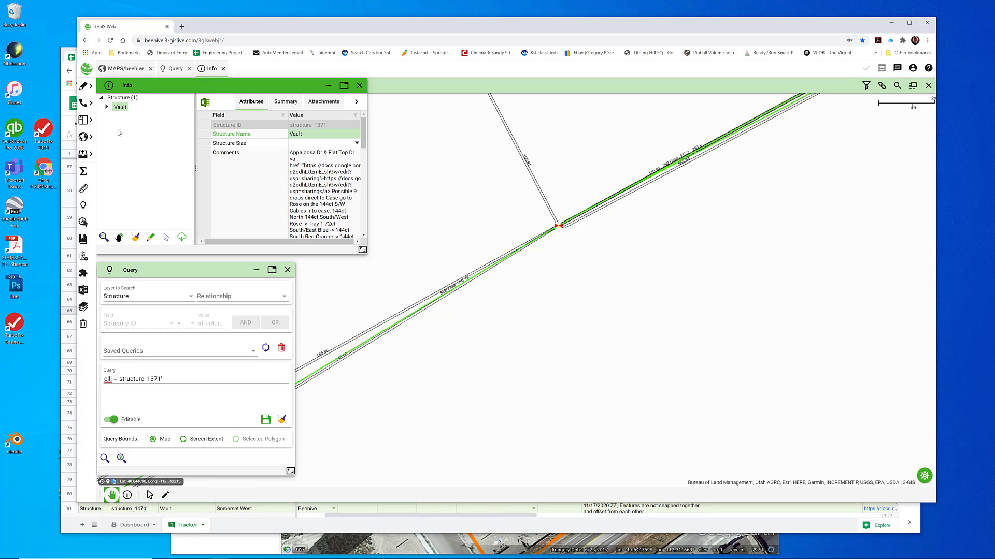
{"action": "left_click", "coordinate": [118, 238]}
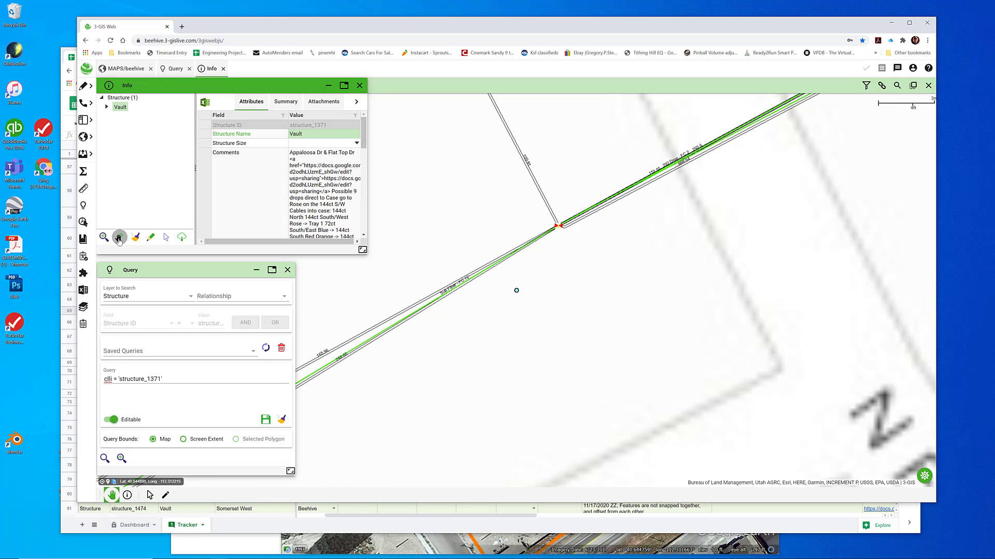